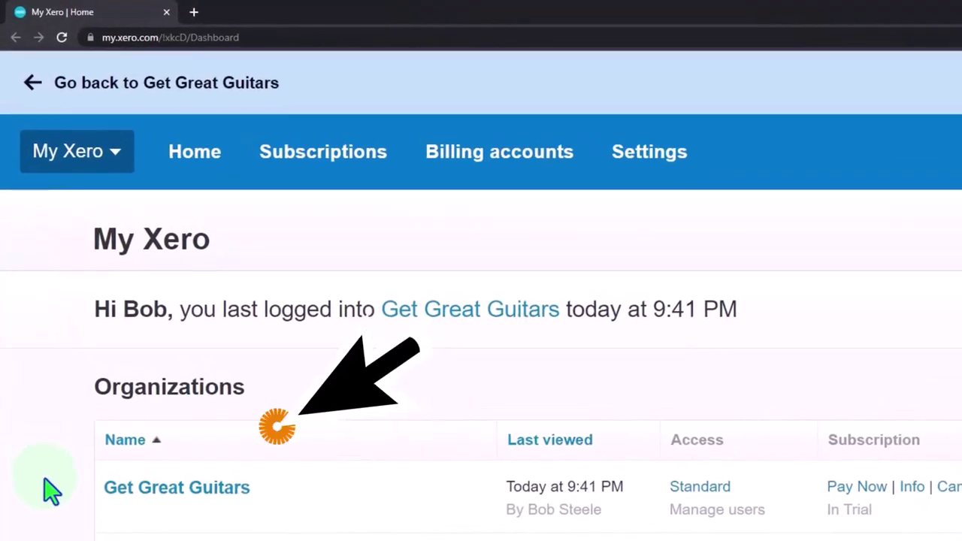
Open the Get Great Guitars organization and duplicate its tab twice, giving three tabs
click(174, 501)
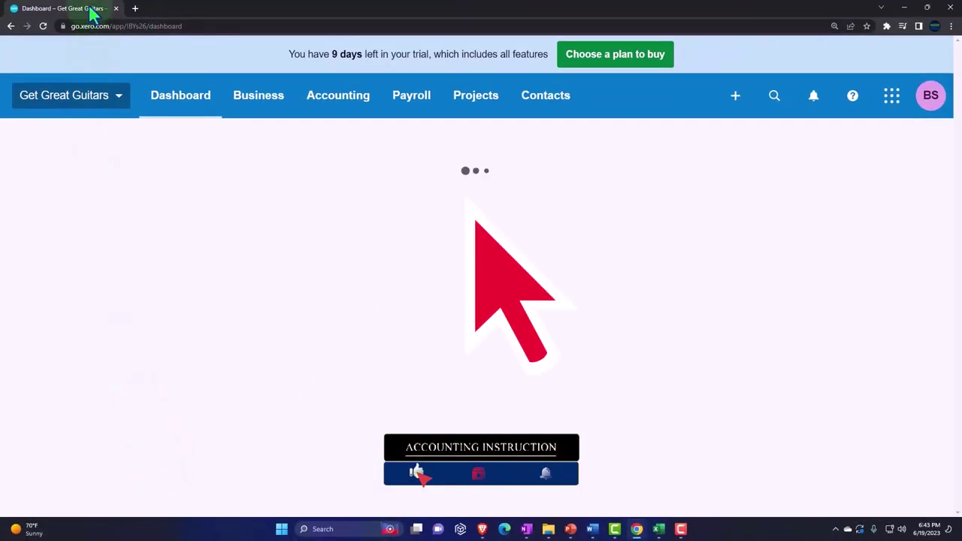
right_click(90, 11)
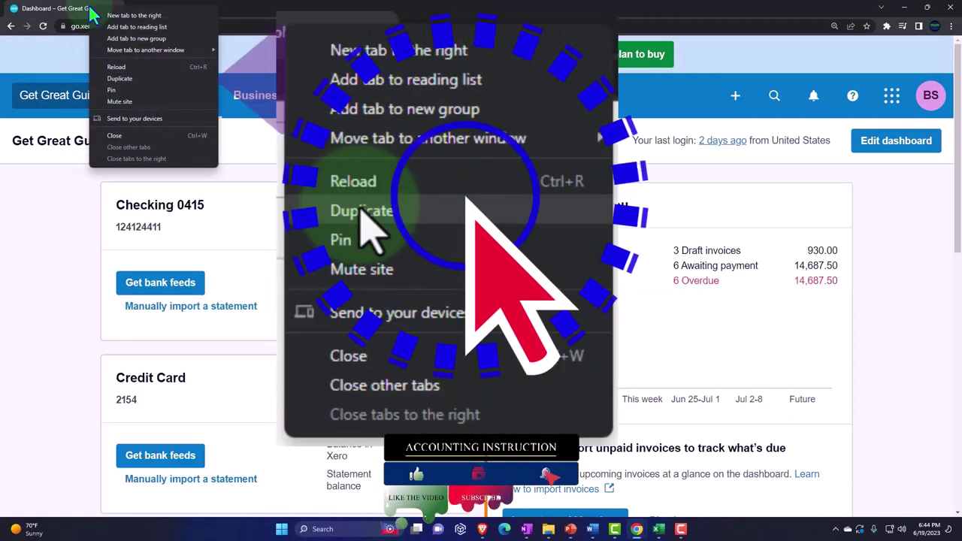
click(136, 78)
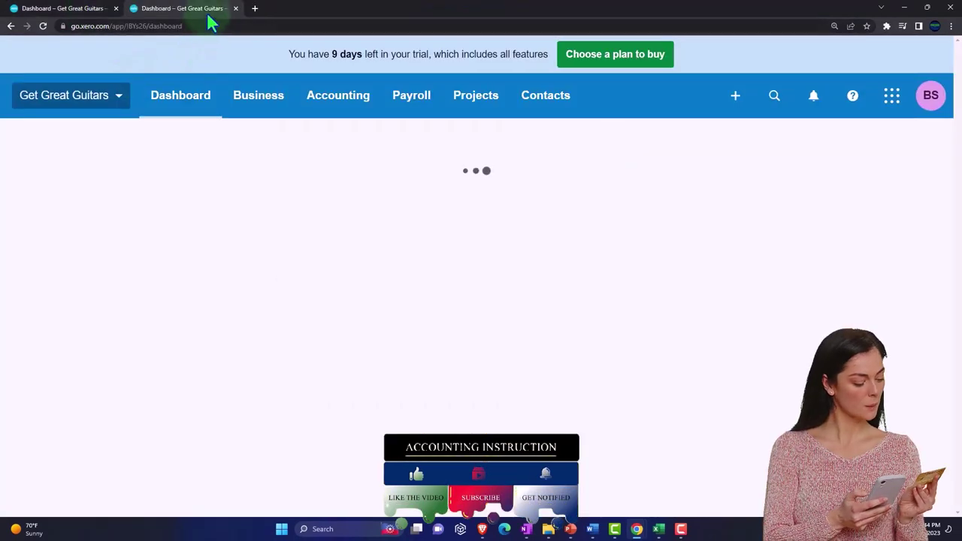
right_click(208, 16)
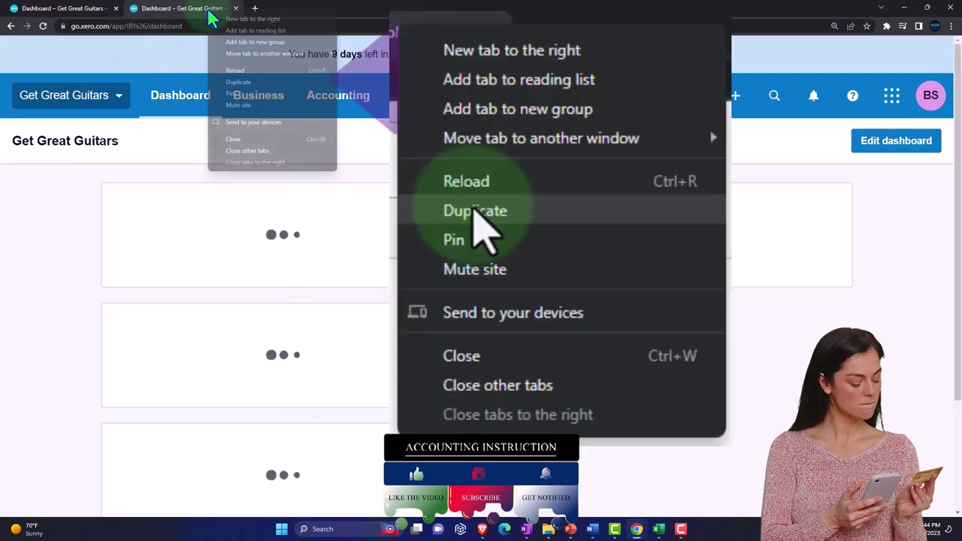
click(257, 83)
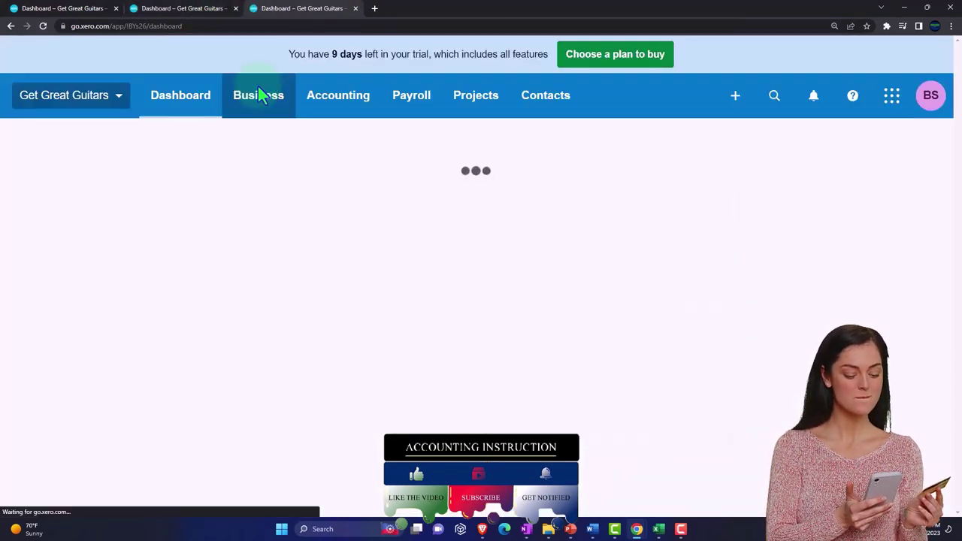
Show the Balance Sheet report in the second tab
click(201, 9)
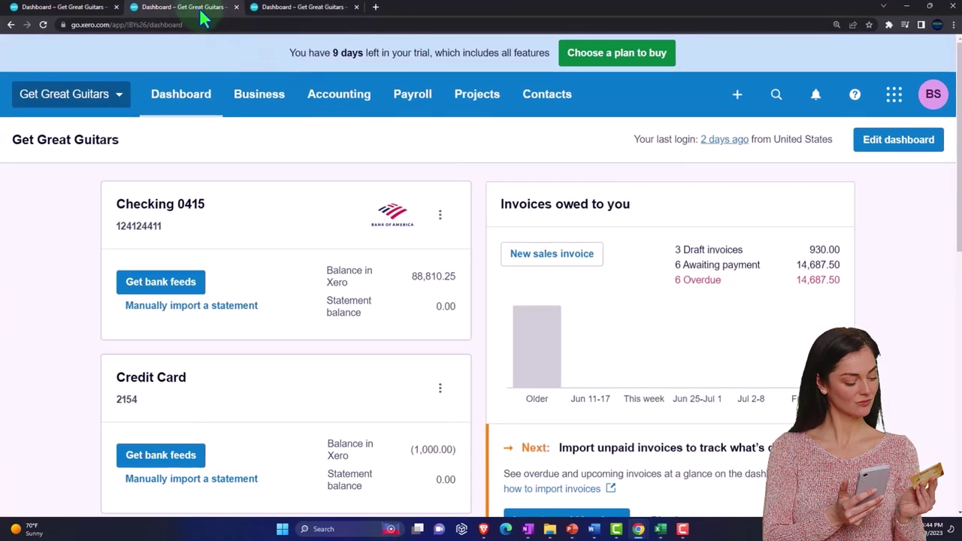
click(339, 94)
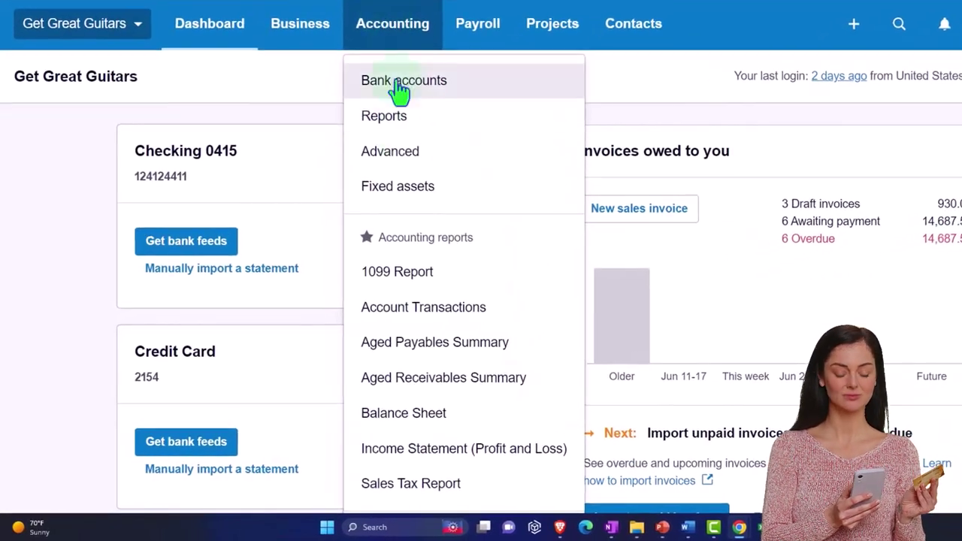
click(472, 424)
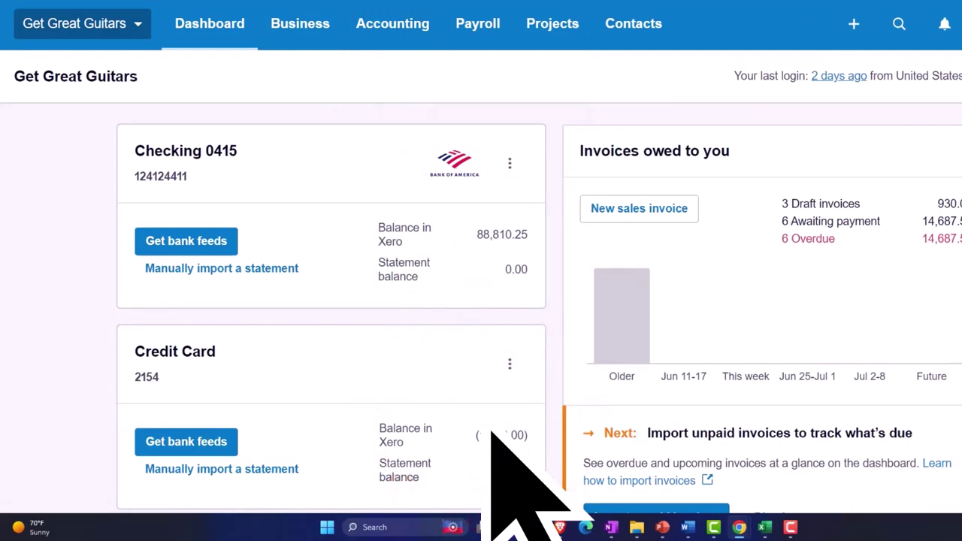
Open the Income Statement report, then go back to the Balance Sheet tab
click(393, 30)
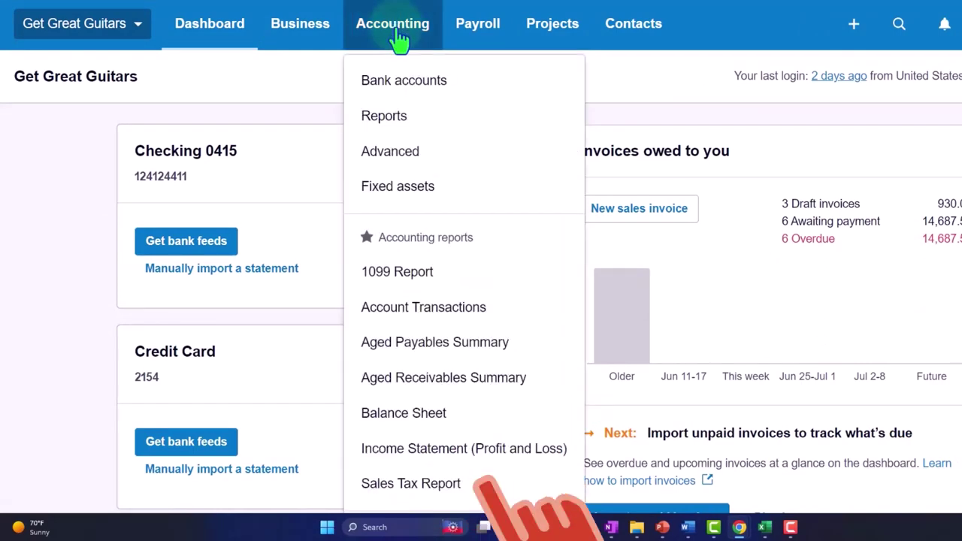
click(414, 451)
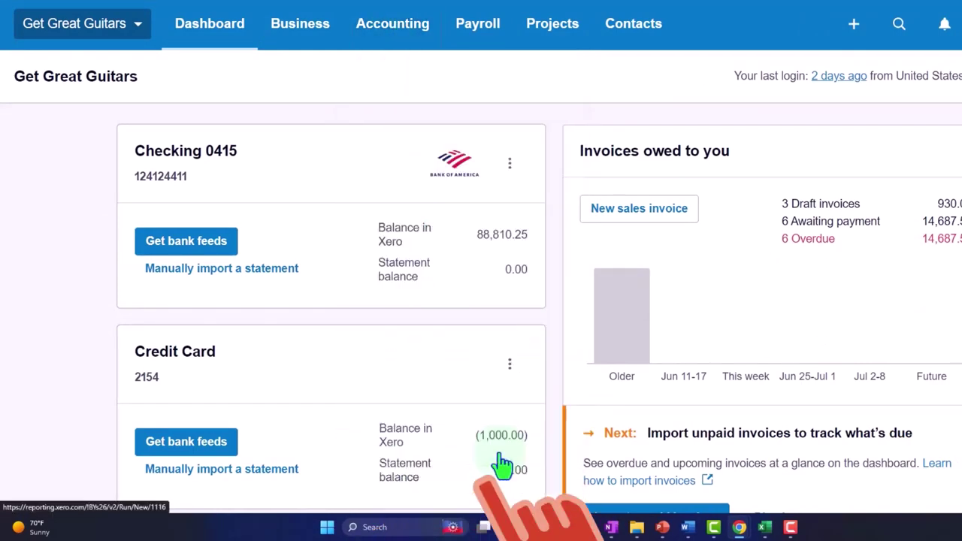
click(197, 9)
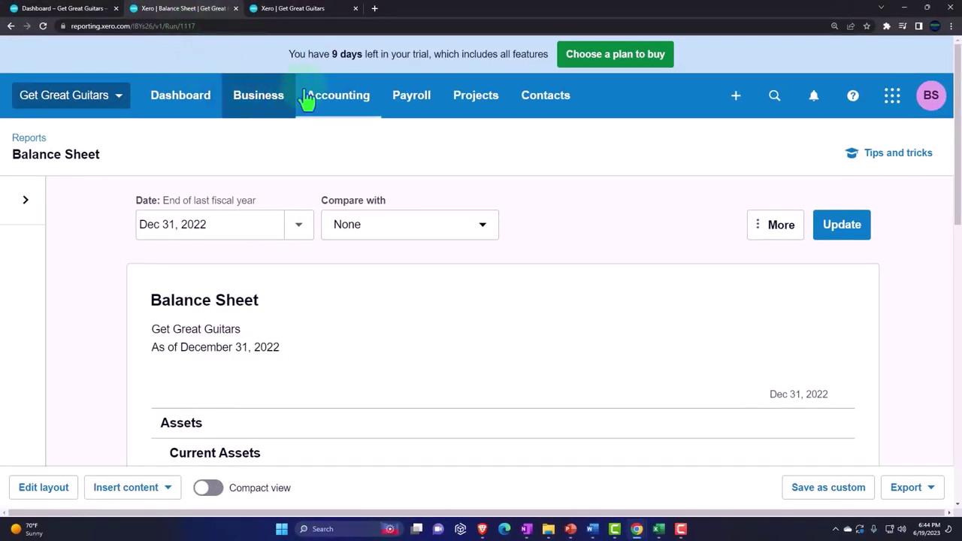
Date the Balance Sheet as of Dec 31, 2023, then move to the Income Statement tab
click(343, 103)
click(344, 105)
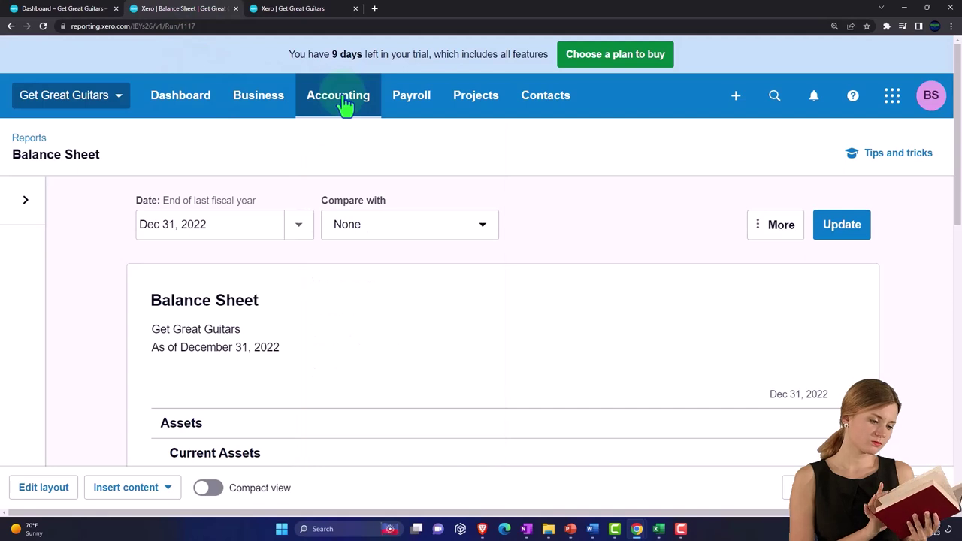
click(299, 239)
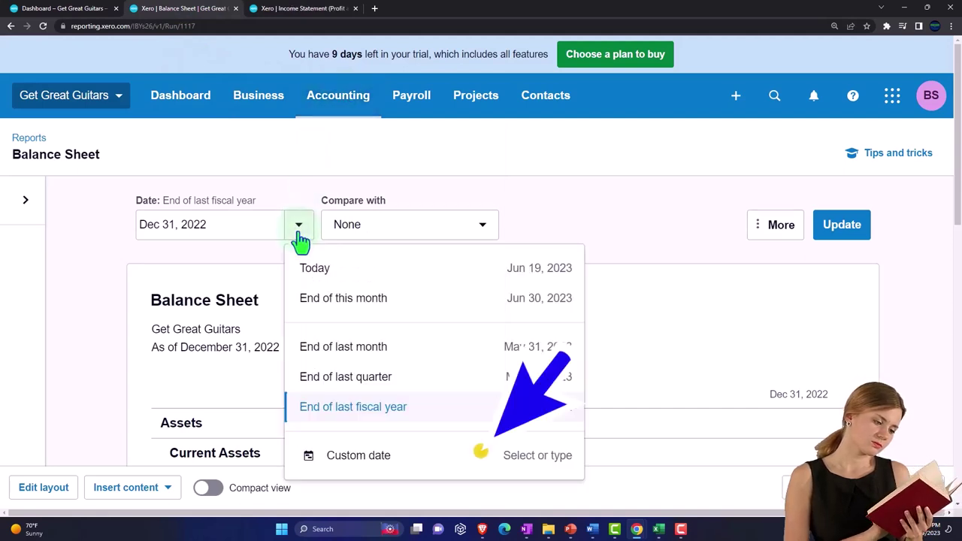
click(358, 458)
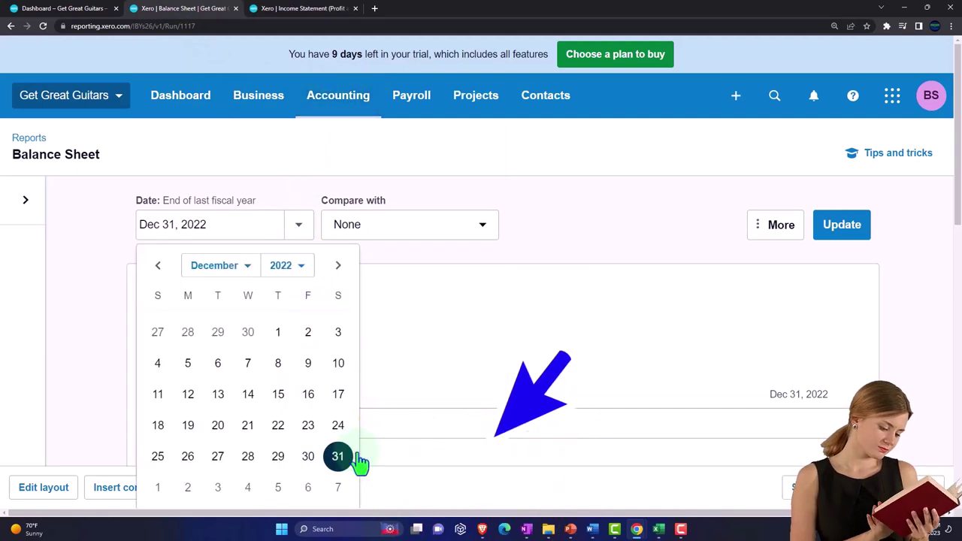
click(274, 270)
click(274, 150)
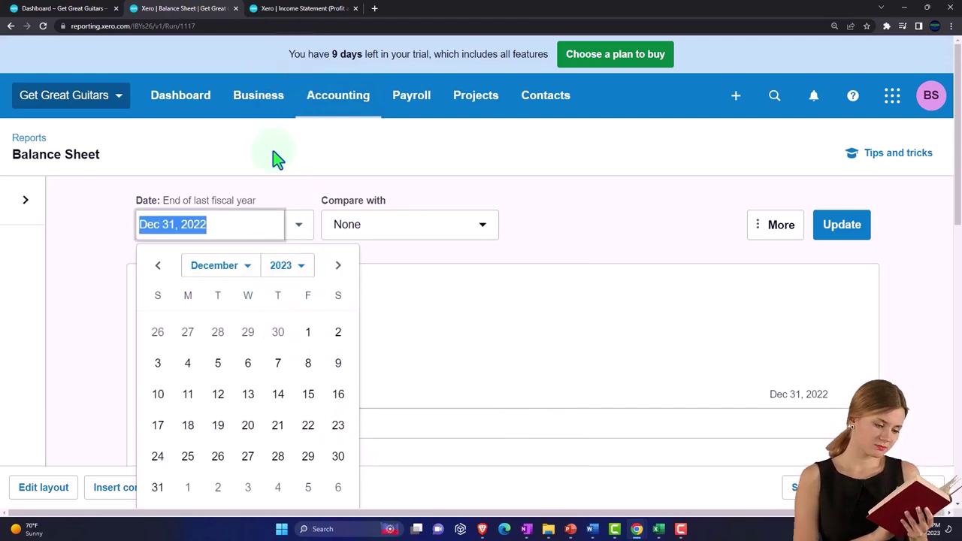
click(159, 487)
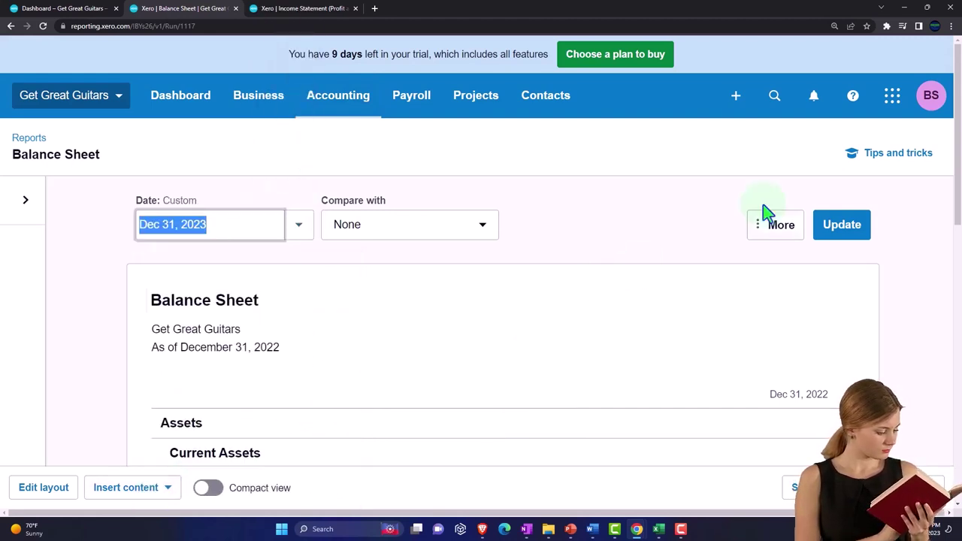
click(843, 229)
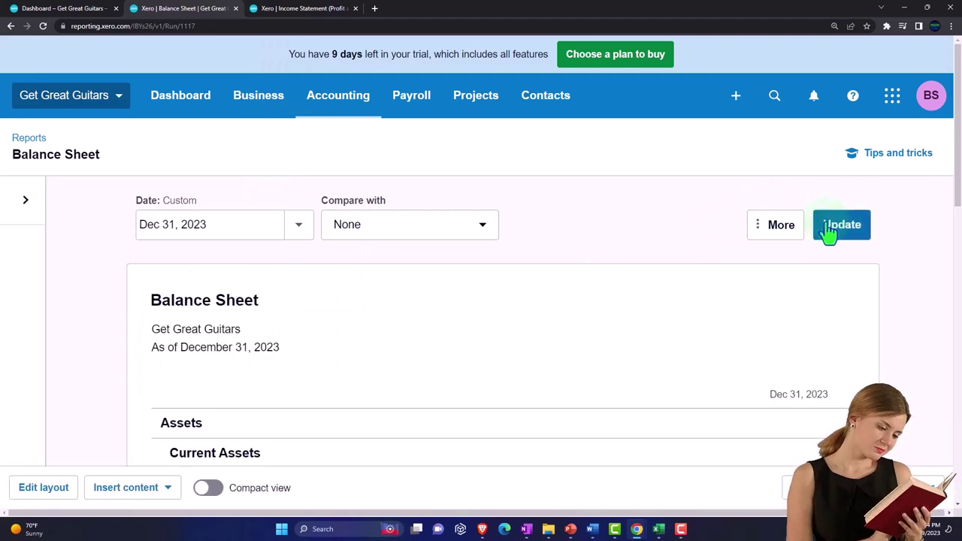
click(299, 9)
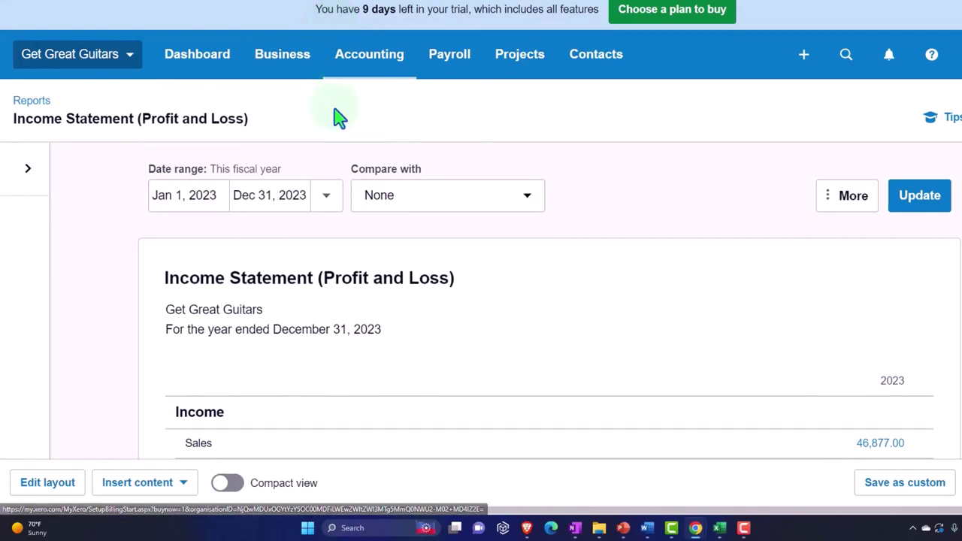
Set a custom Income Statement date range of Jan 1 to Jan 31, 2023
click(328, 209)
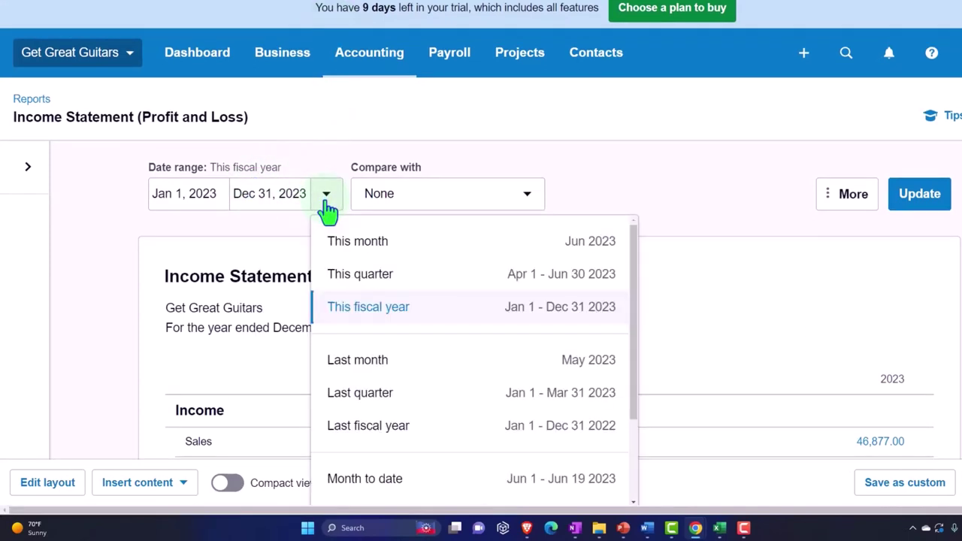
scroll(328, 214, down, 1)
scroll(338, 234, down, 3)
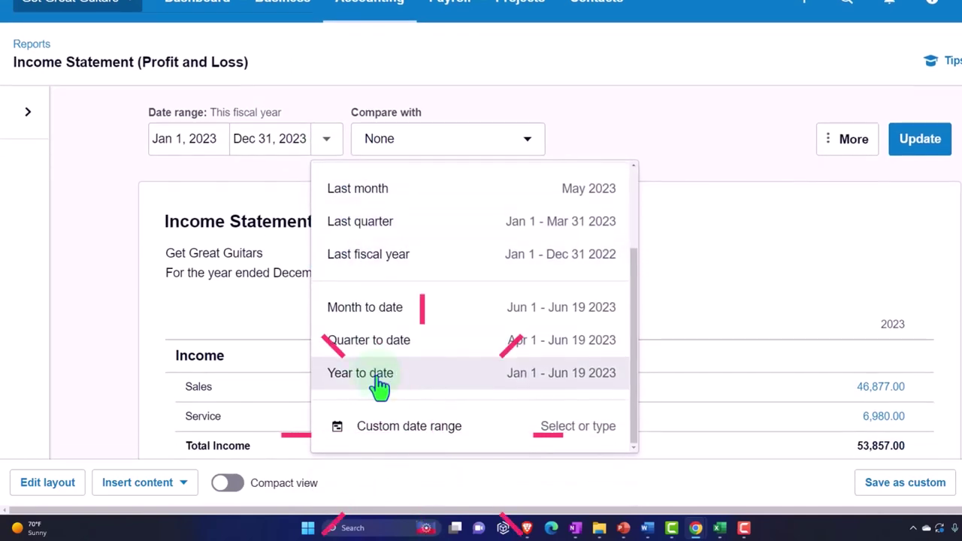
click(405, 432)
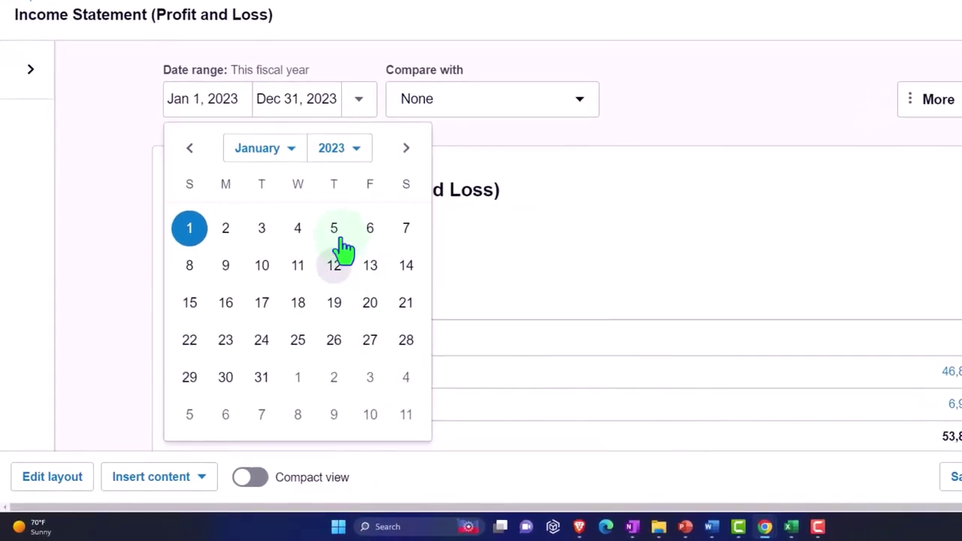
click(194, 233)
click(353, 148)
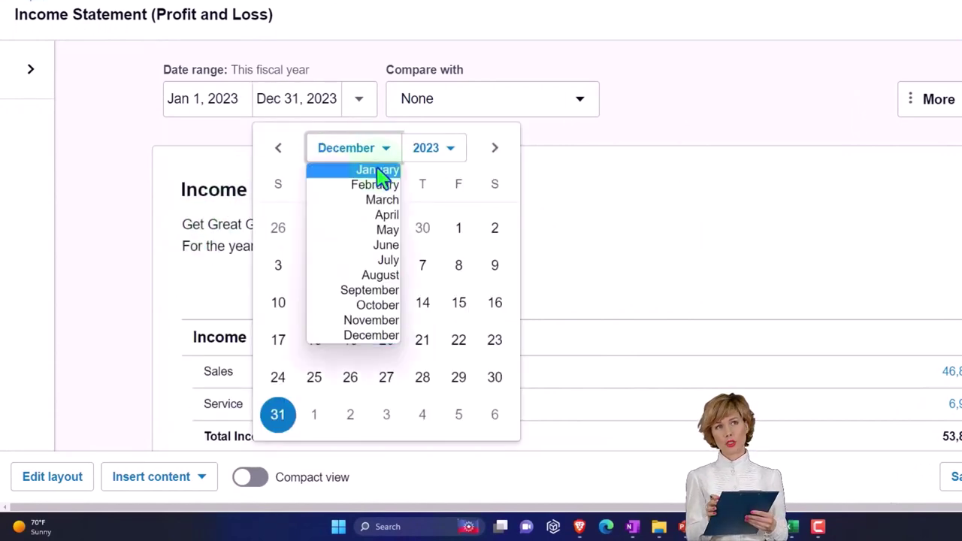
click(378, 171)
click(362, 378)
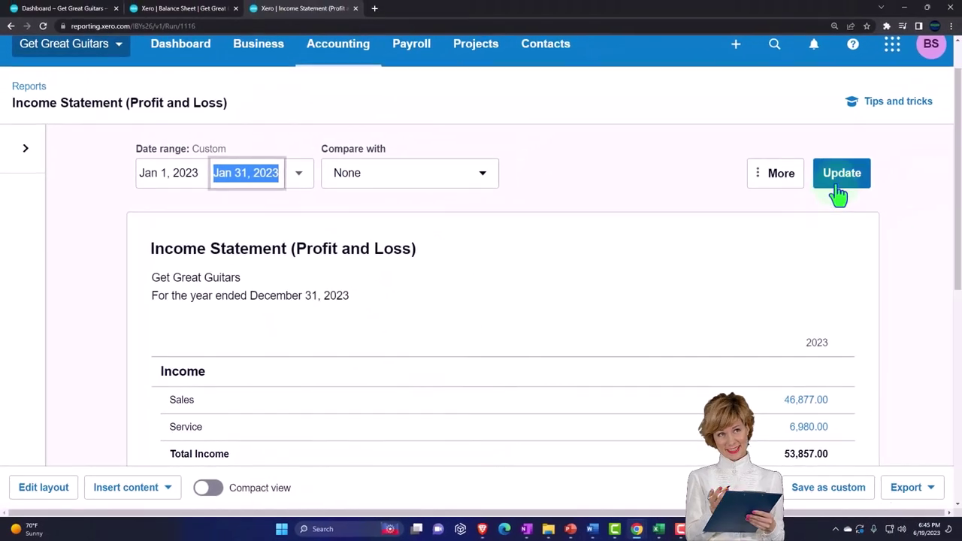
click(840, 174)
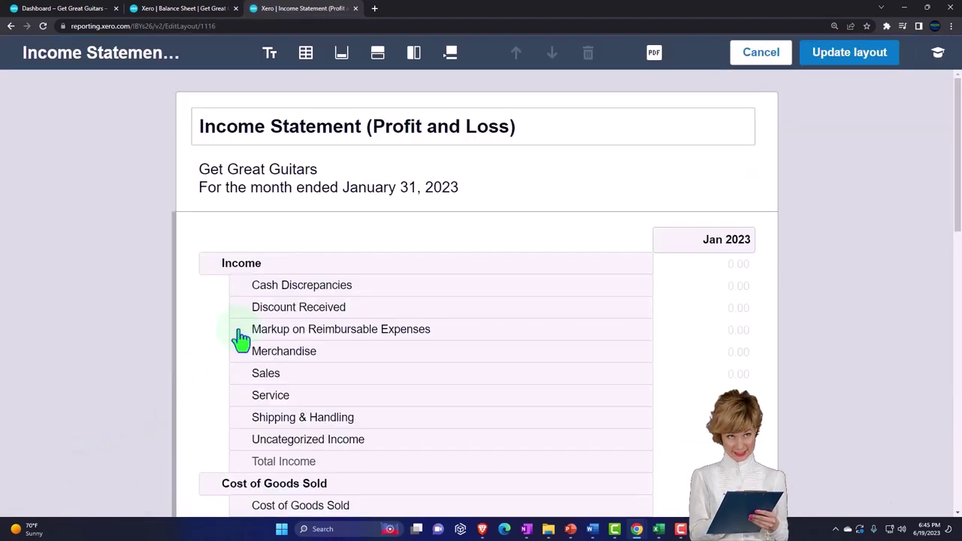
Add a monthly date column for Feb 2023 (1–28 Feb) next to Jan 2023
click(414, 54)
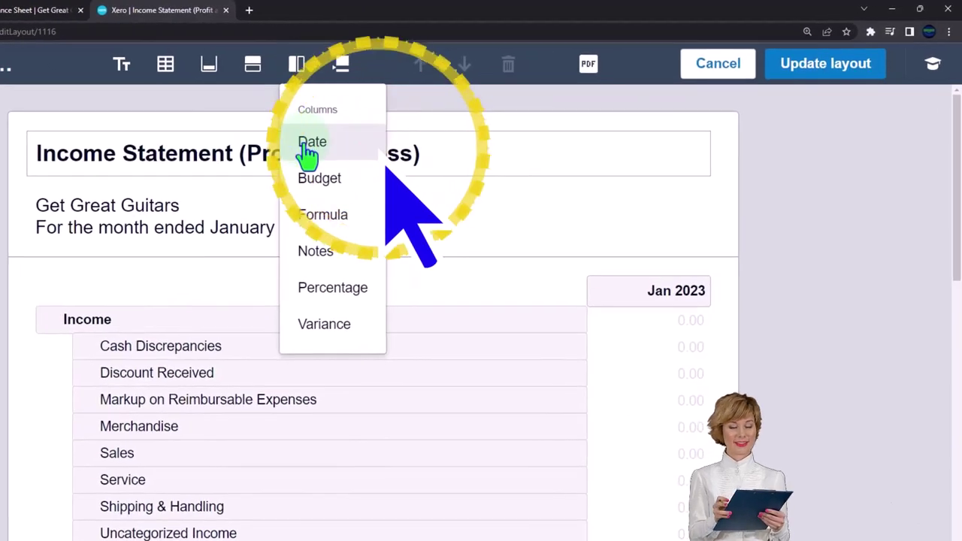
click(306, 143)
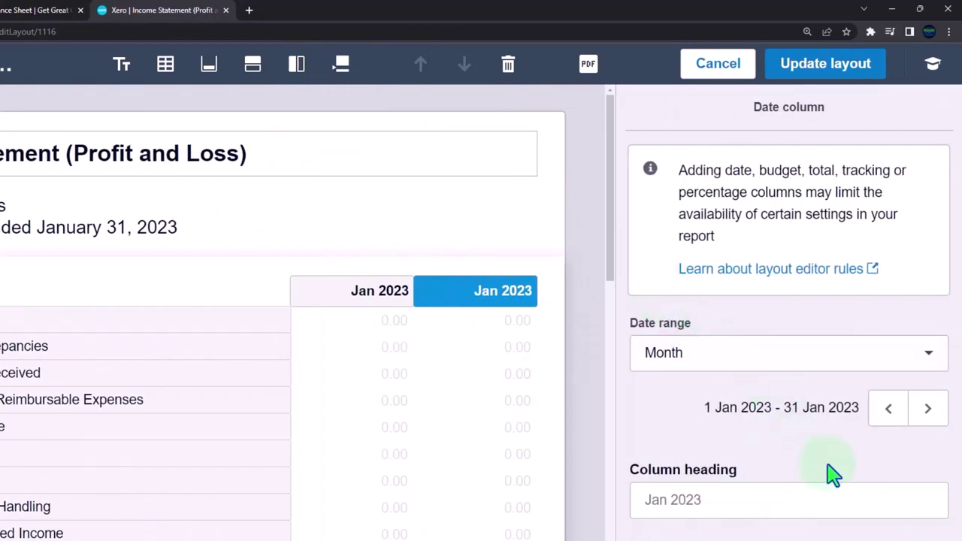
click(893, 420)
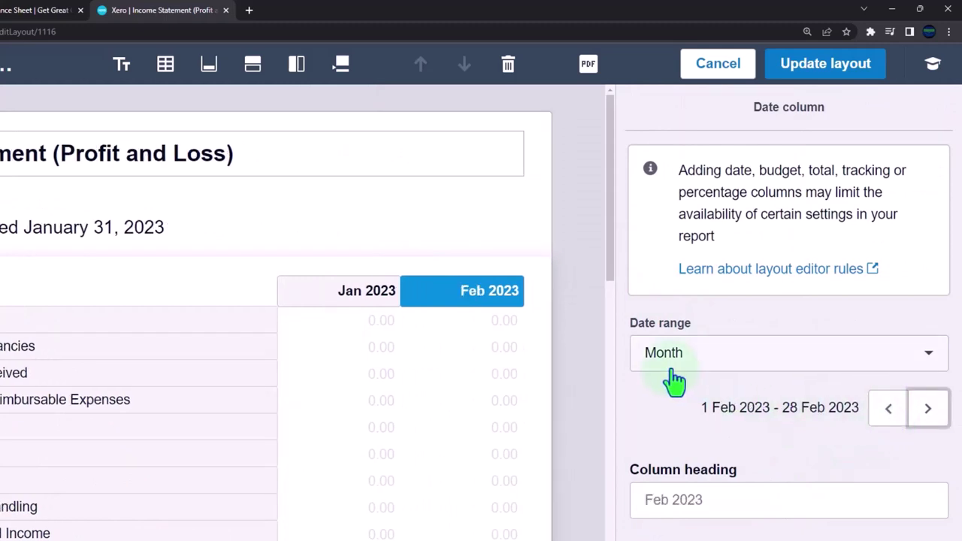
click(926, 366)
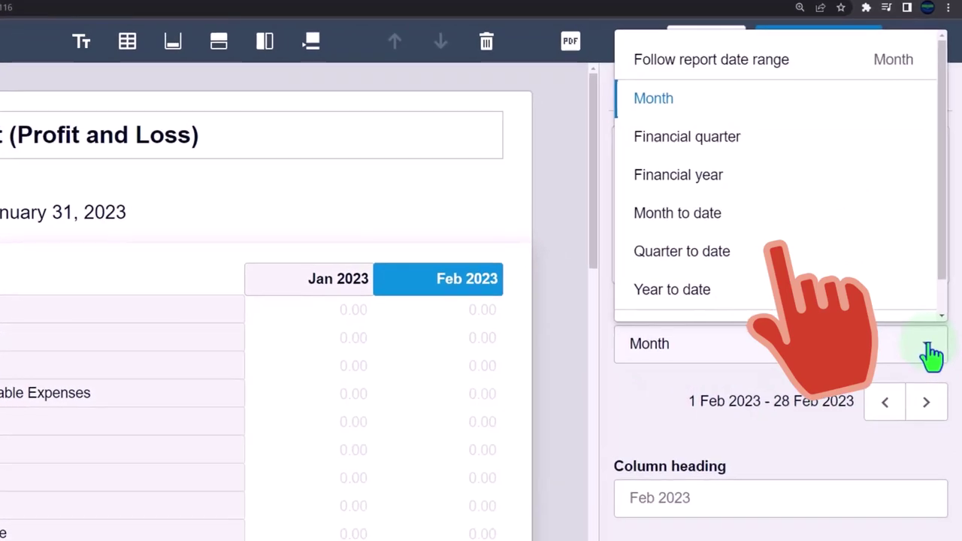
click(644, 408)
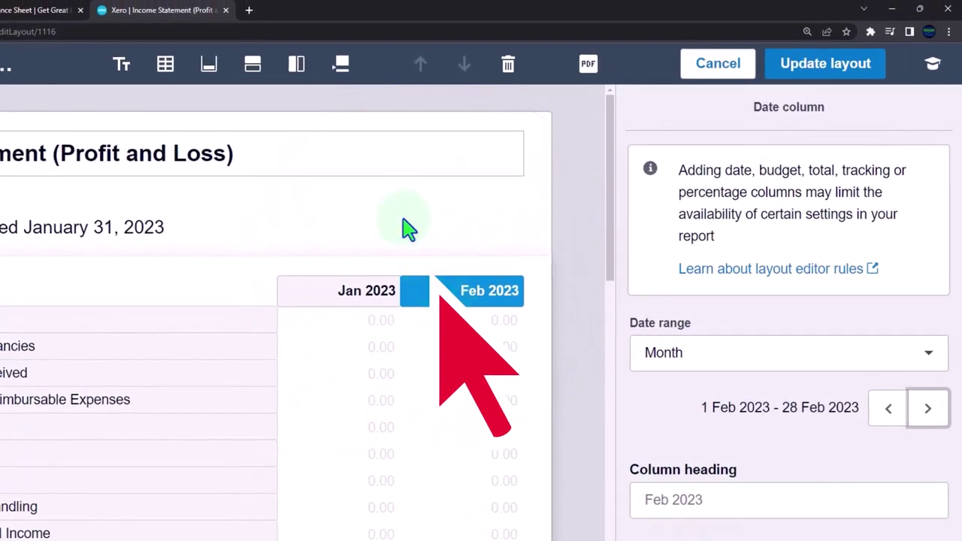
Add a formula column computing Jan 2023 minus Feb 2023
click(296, 66)
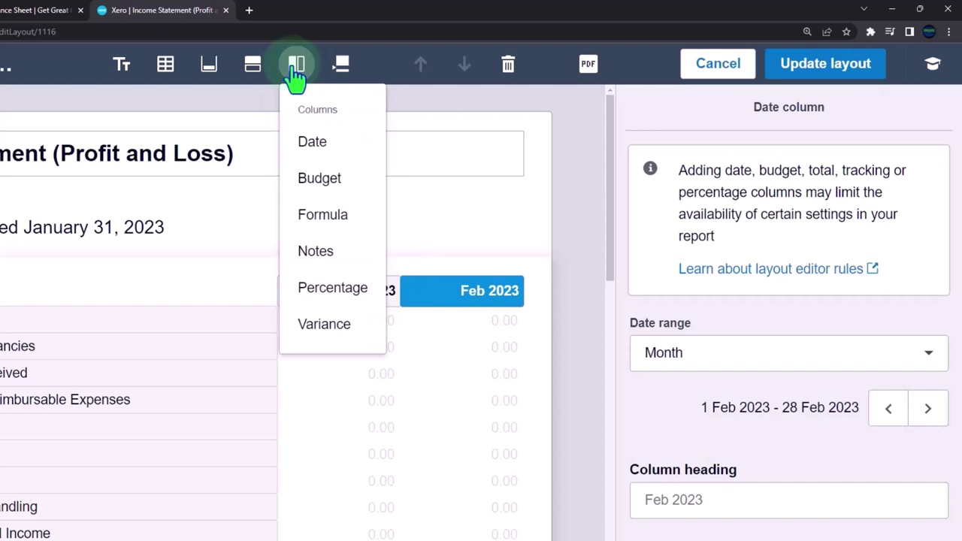
click(306, 216)
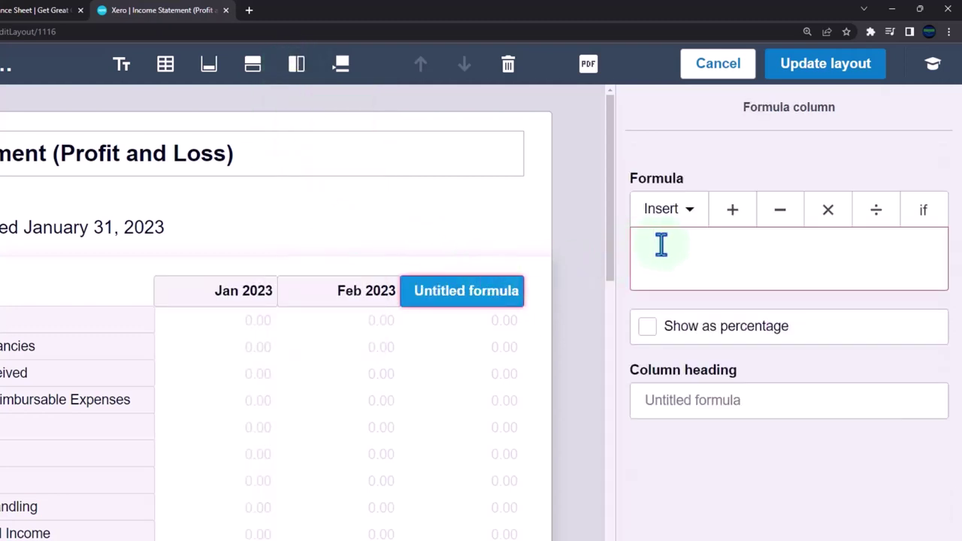
click(687, 214)
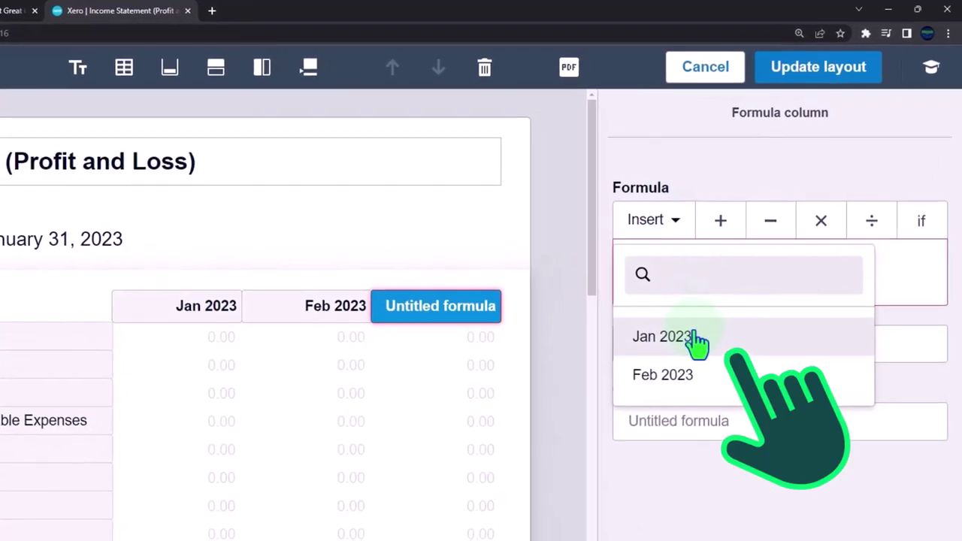
click(695, 338)
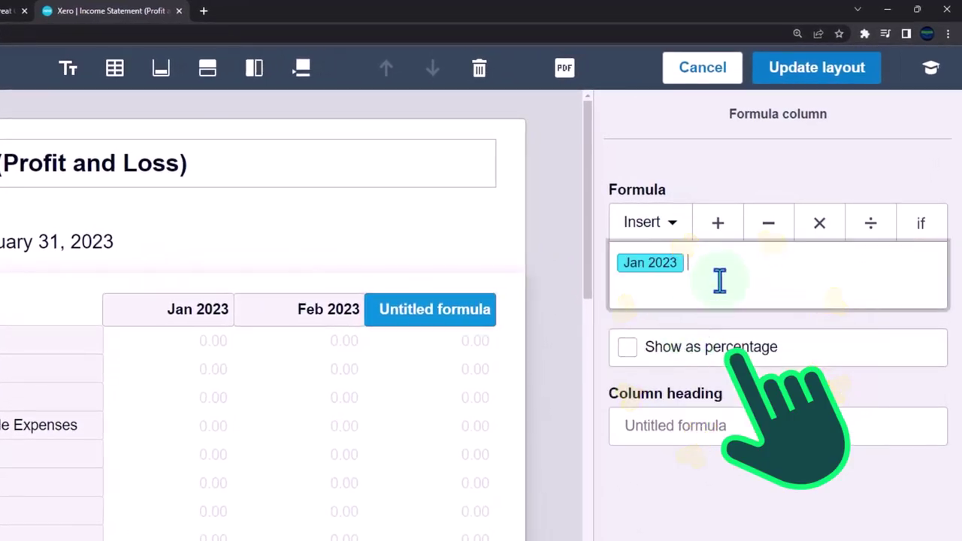
click(765, 225)
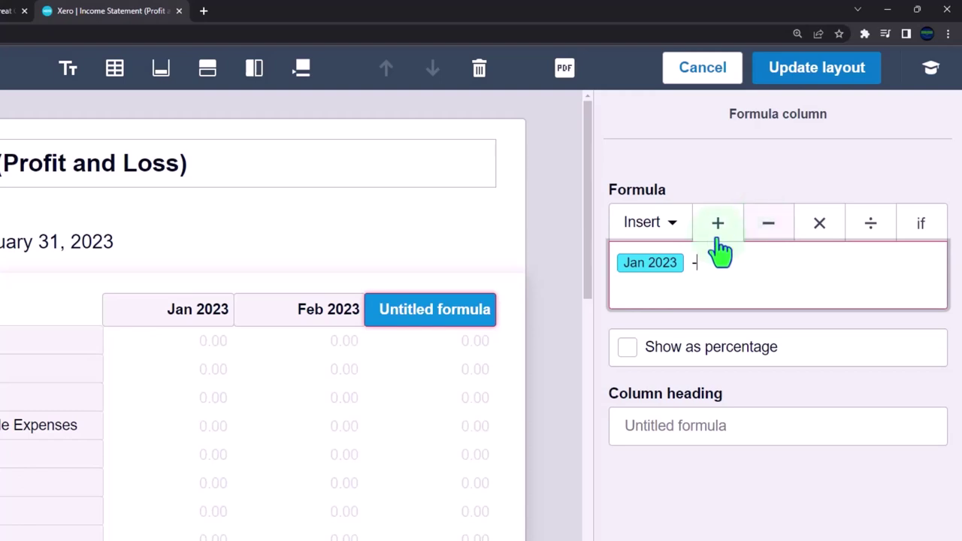
click(673, 228)
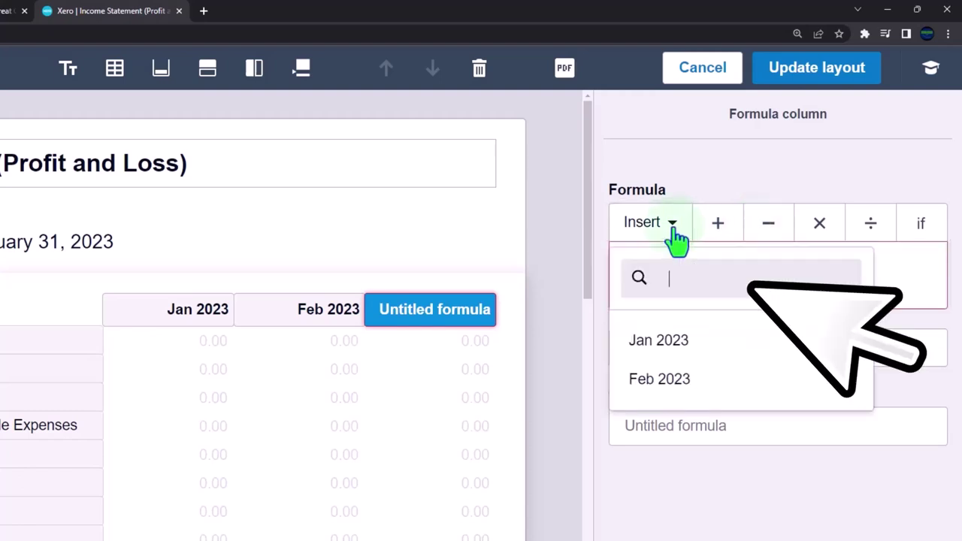
click(681, 383)
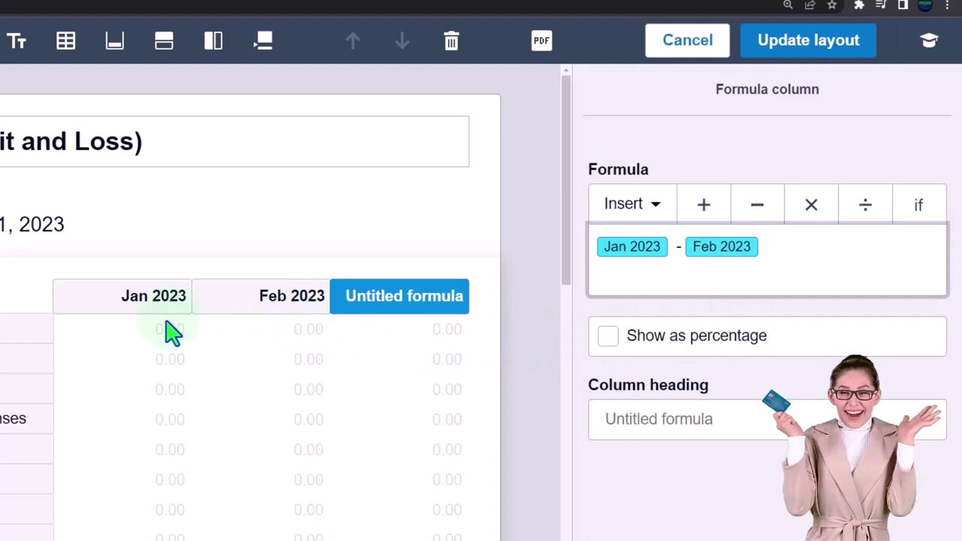
Head the formula column 'Change' and apply the updated layout
click(648, 412)
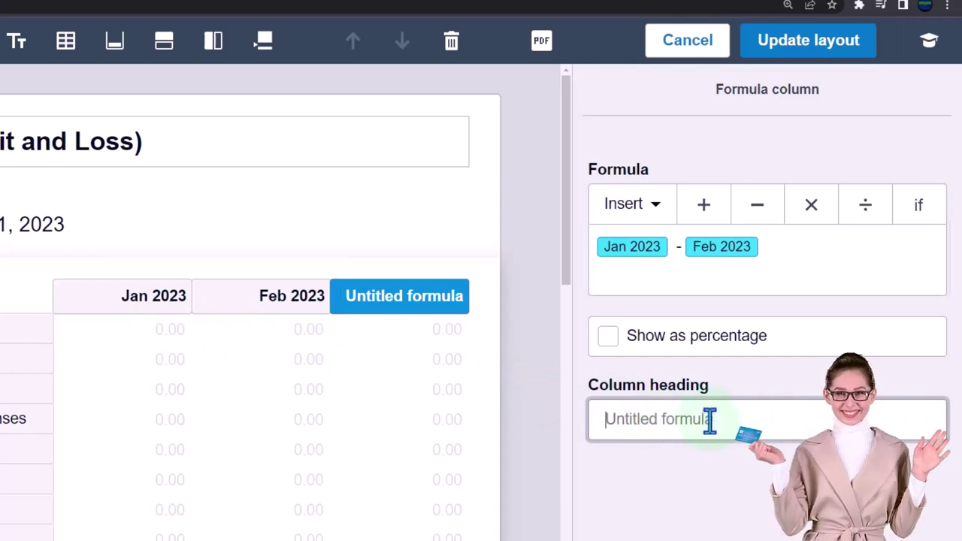
text(Chang)
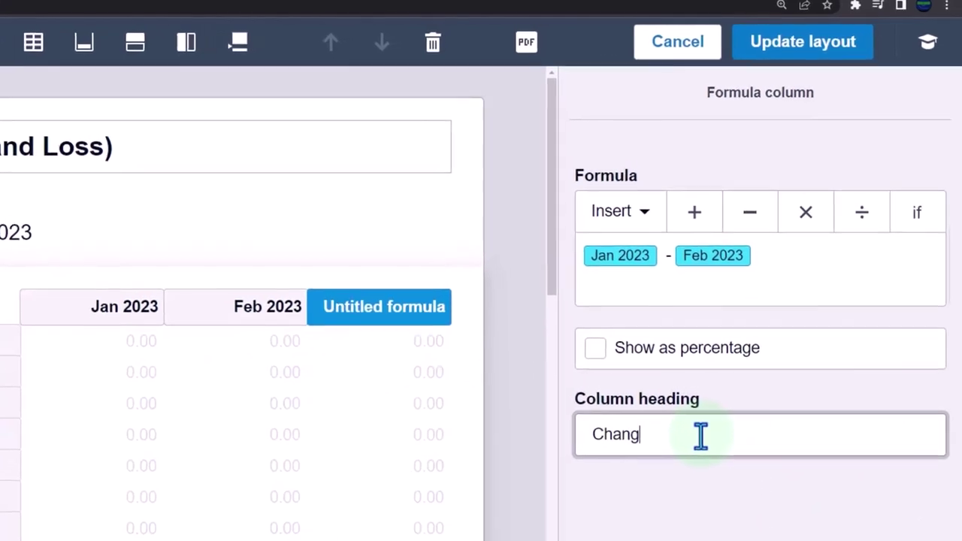
text(e)
click(675, 414)
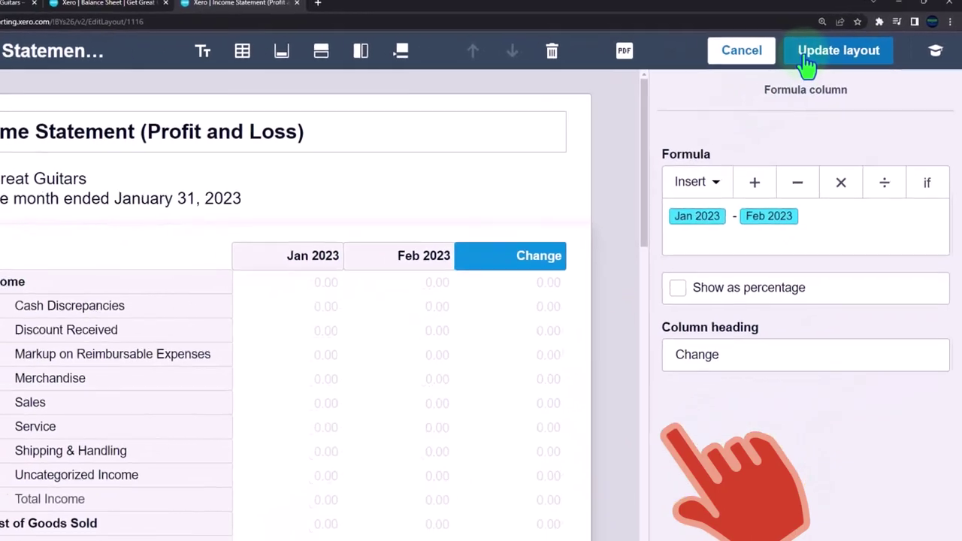
click(755, 54)
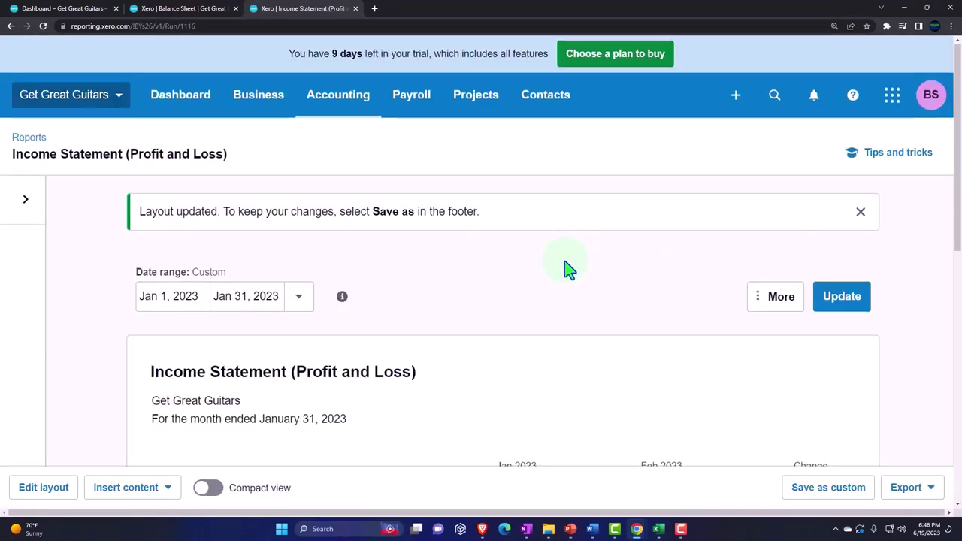
Save the report as custom report 'Comparative Income Statement', then return to the dashboard tab
scroll(565, 269, down, 2)
scroll(568, 269, down, 5)
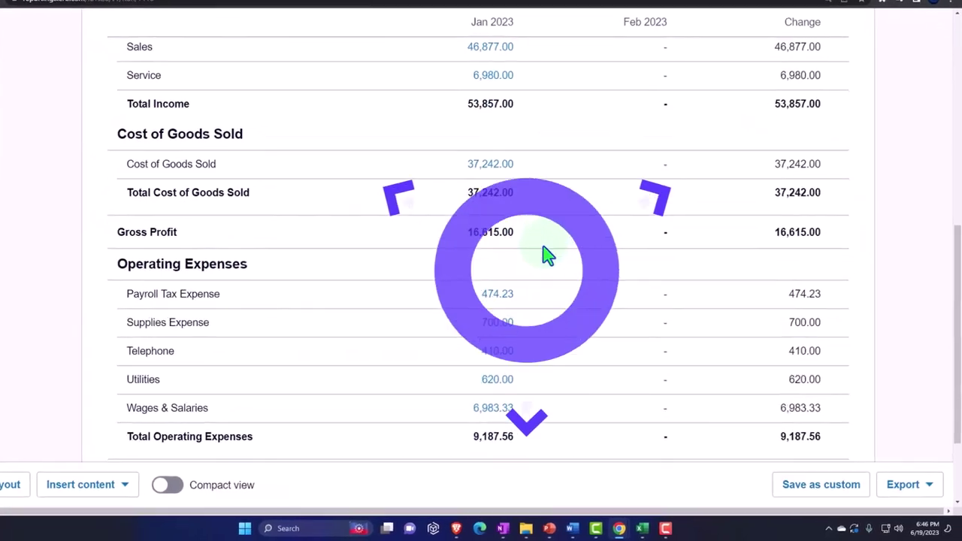
scroll(515, 233, up, 3)
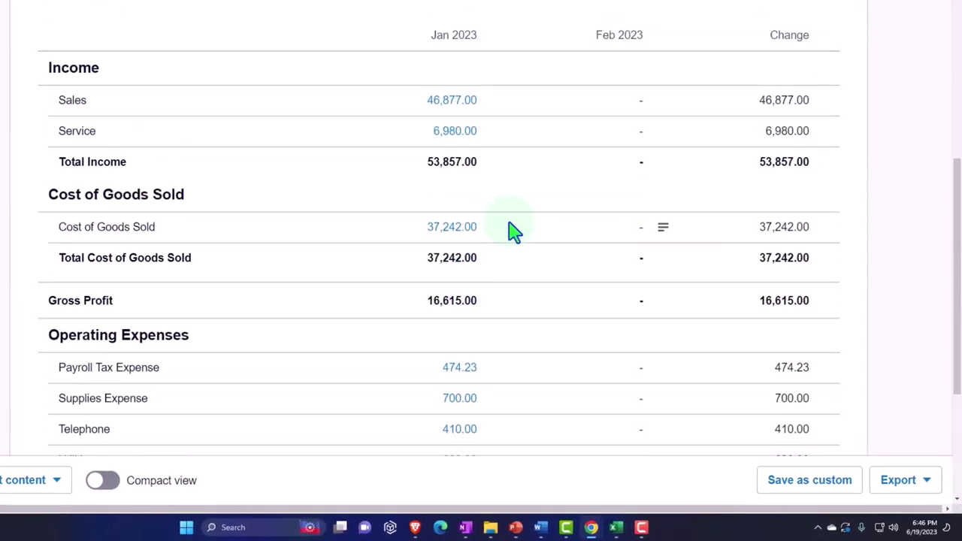
click(825, 485)
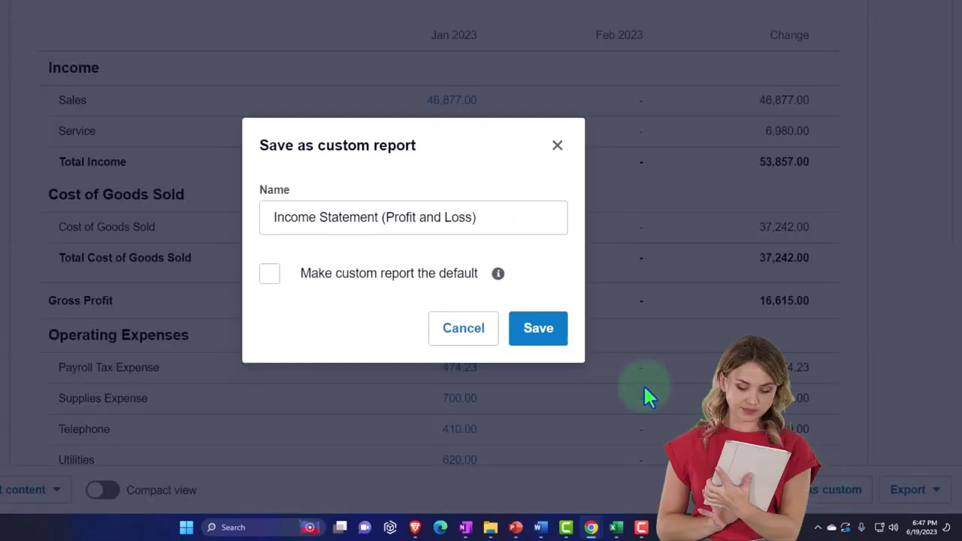
click(472, 218)
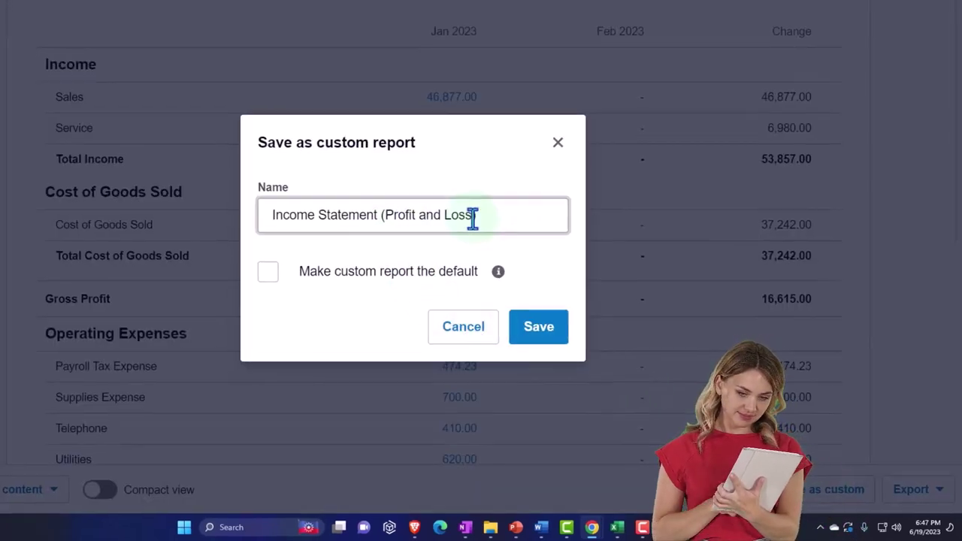
key(BackSpace)
key(BackSpace)
key(BackSpace)
key(BackSpace)
key(BackSpace)
key(BackSpace)
key(BackSpace)
key(BackSpace)
key(BackSpace)
key(BackSpace)
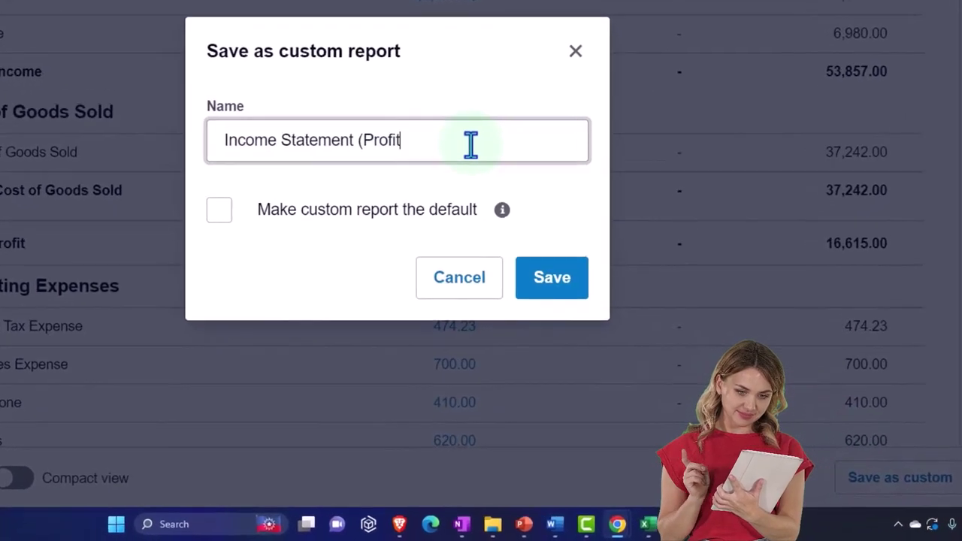
key(BackSpace)
key(BackSpace)
key(BackSpace)
key(BackSpace)
key(BackSpace)
key(BackSpace)
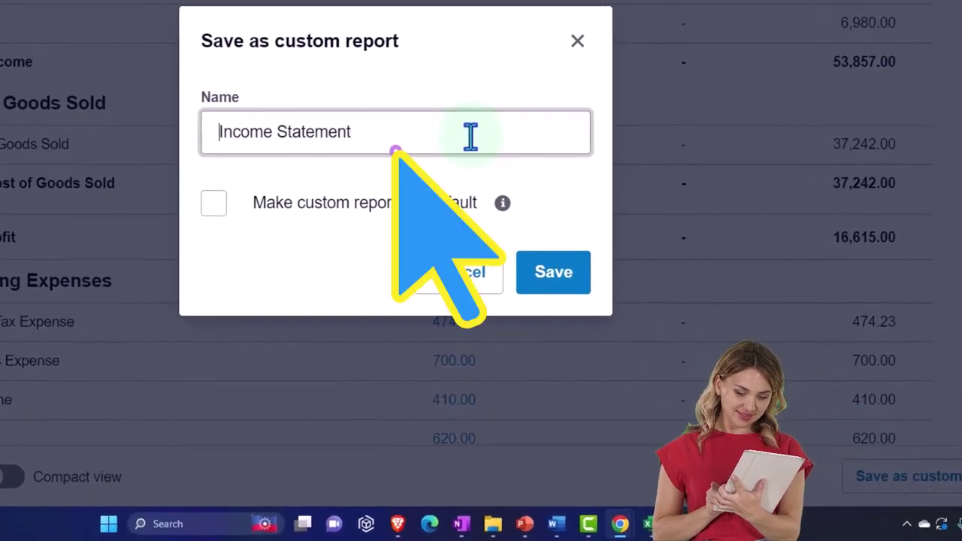
text(Comparative)
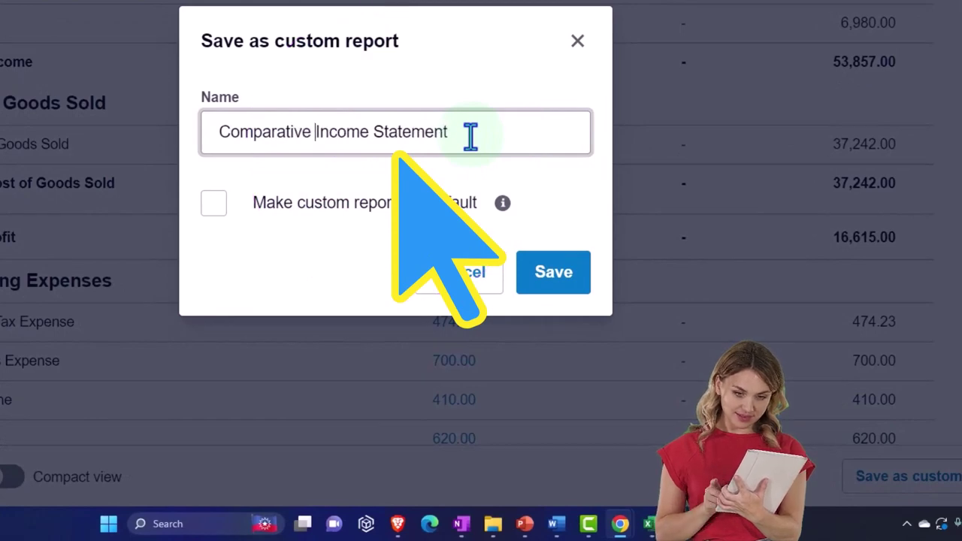
click(553, 272)
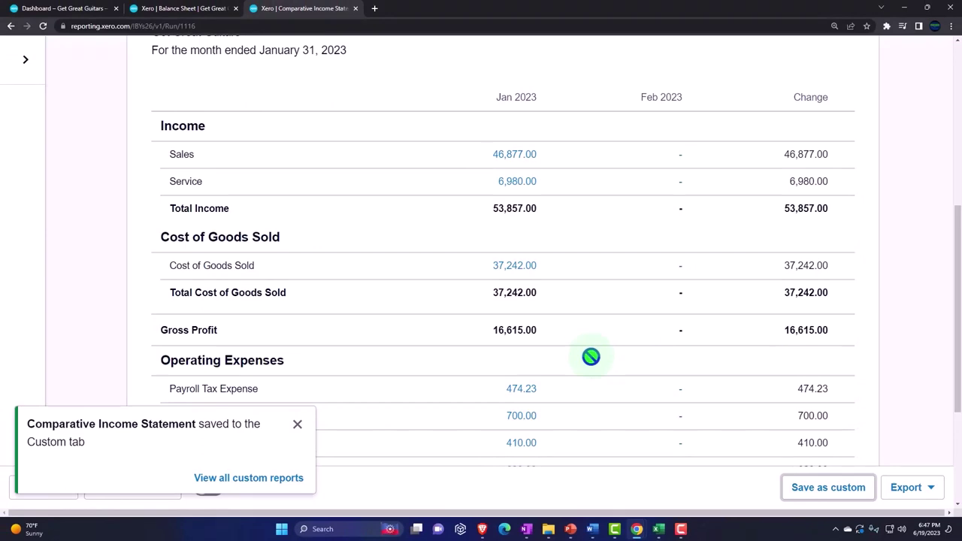
scroll(590, 356, down, 1)
scroll(594, 365, up, 3)
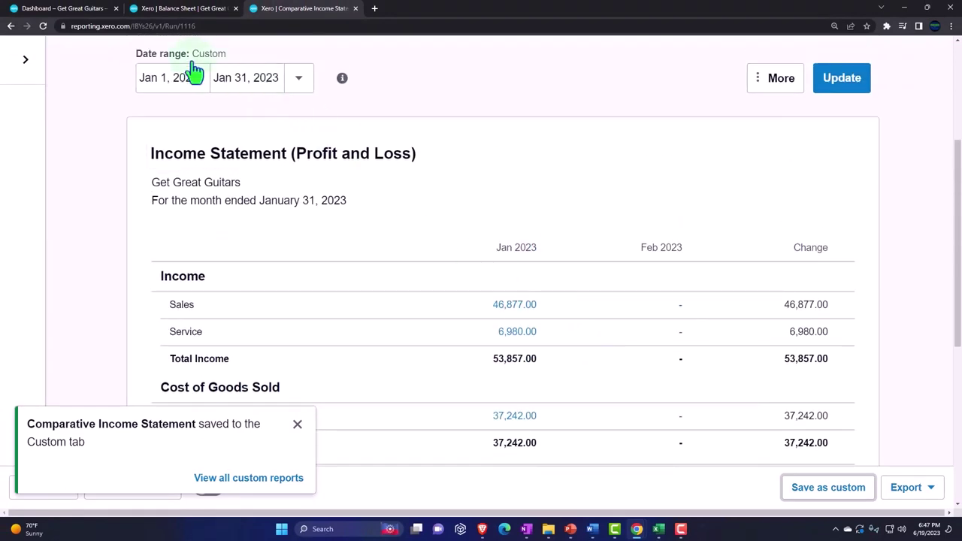
click(67, 8)
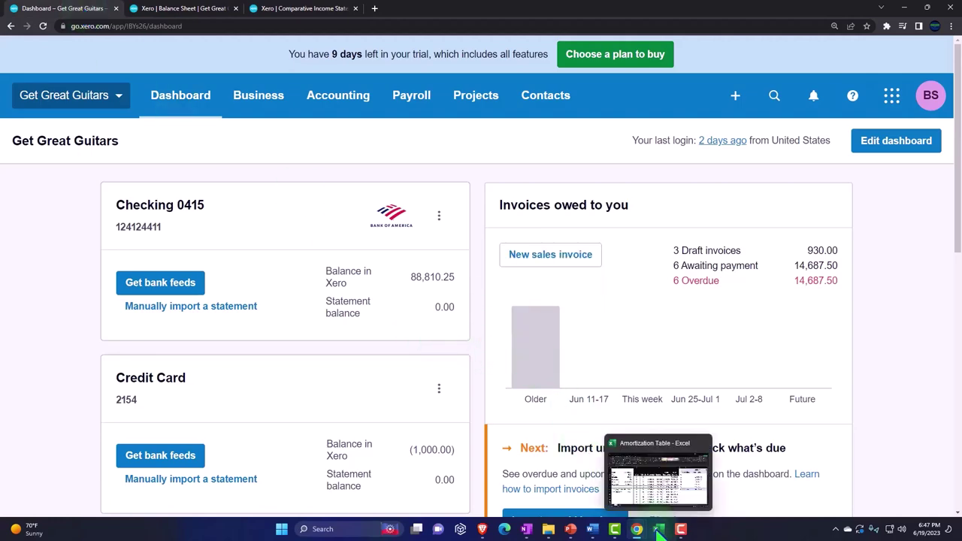
Compare the table's 72,000.00 opening balance in I3 against Xero's Loan Payable of 72,000.00
click(624, 462)
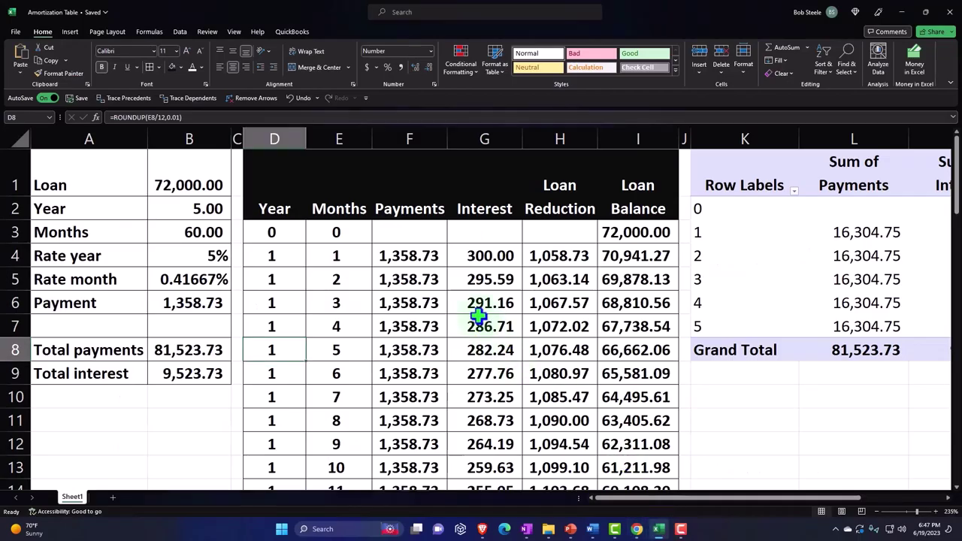
click(631, 233)
mouse_move(637, 196)
mouse_down()
mouse_move(661, 267)
mouse_move(627, 199)
mouse_up()
click(660, 531)
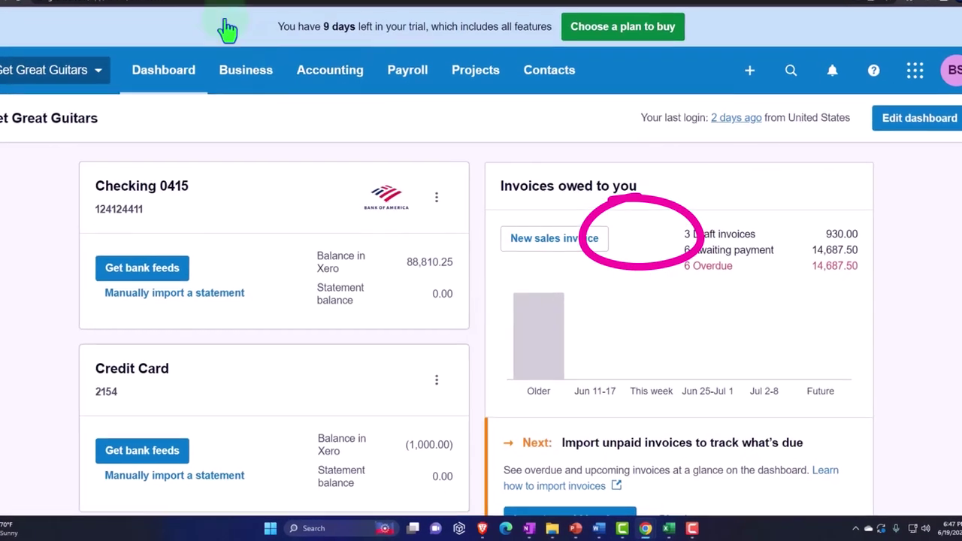
click(176, 2)
scroll(486, 308, down, 6)
scroll(487, 295, down, 5)
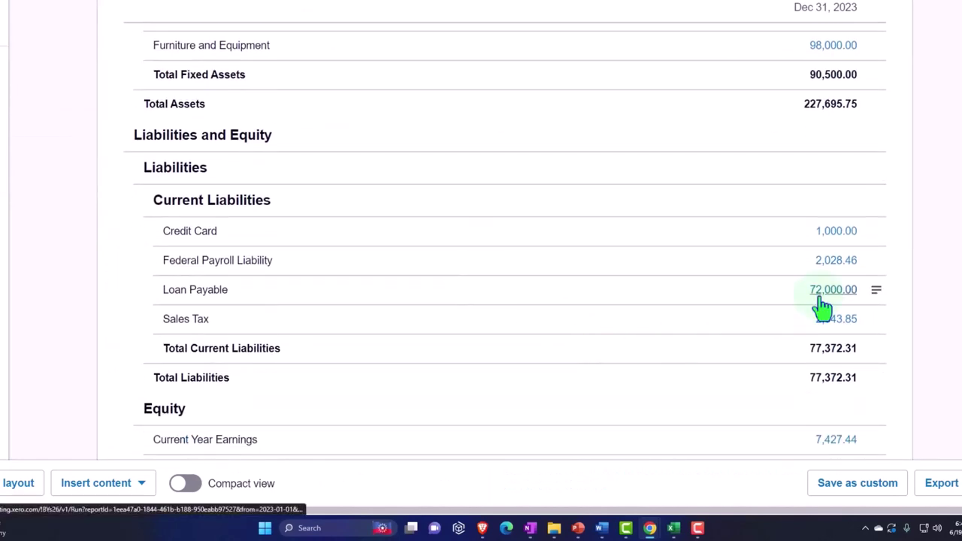
click(674, 528)
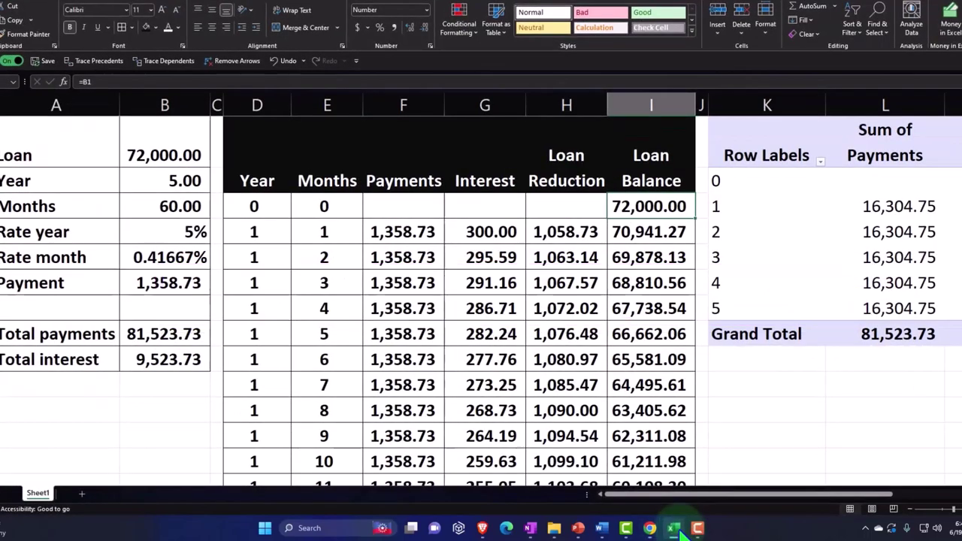
Check the 1,358.73 payment formula in F4 and select month 1's row D4:I4
click(418, 238)
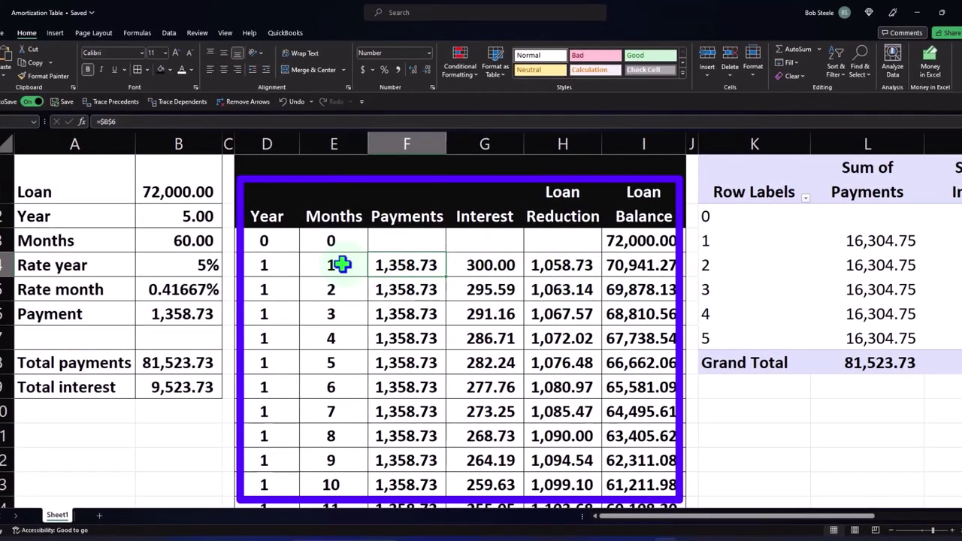
click(280, 263)
drag(280, 263, 639, 258)
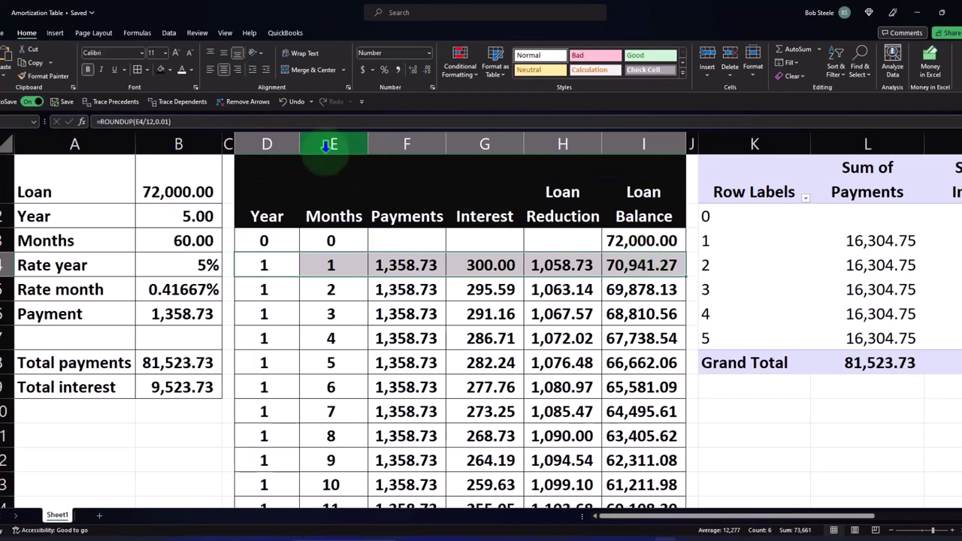
right_click(343, 261)
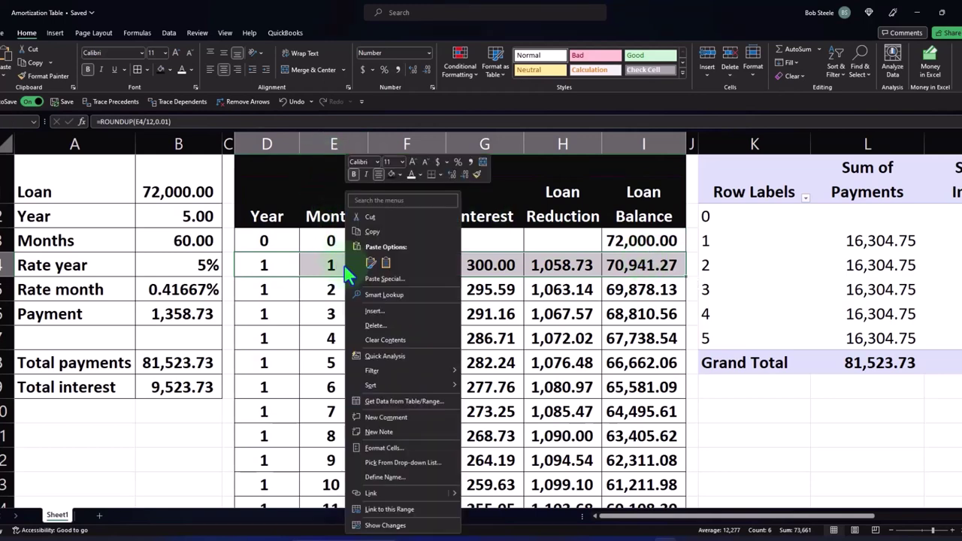
key(Escape)
click(400, 175)
click(395, 272)
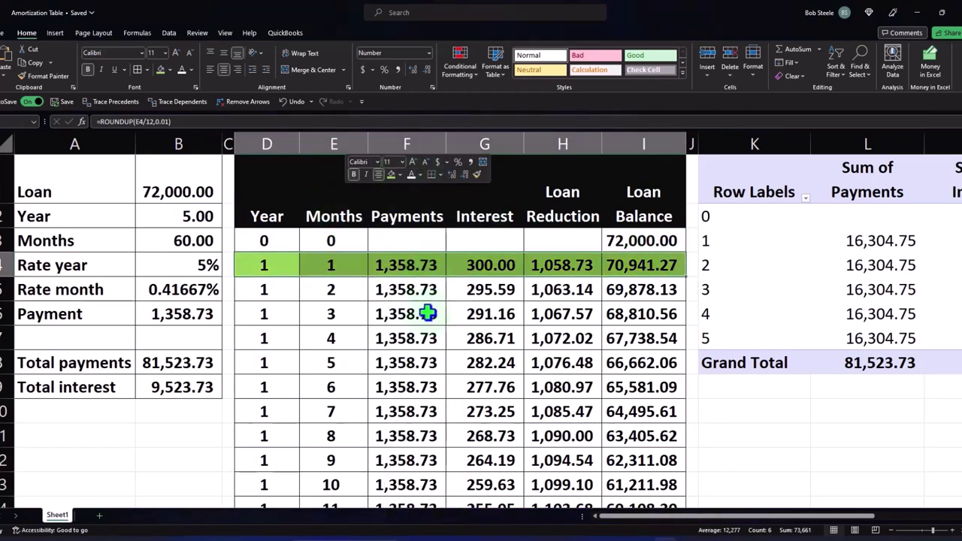
click(427, 314)
click(428, 263)
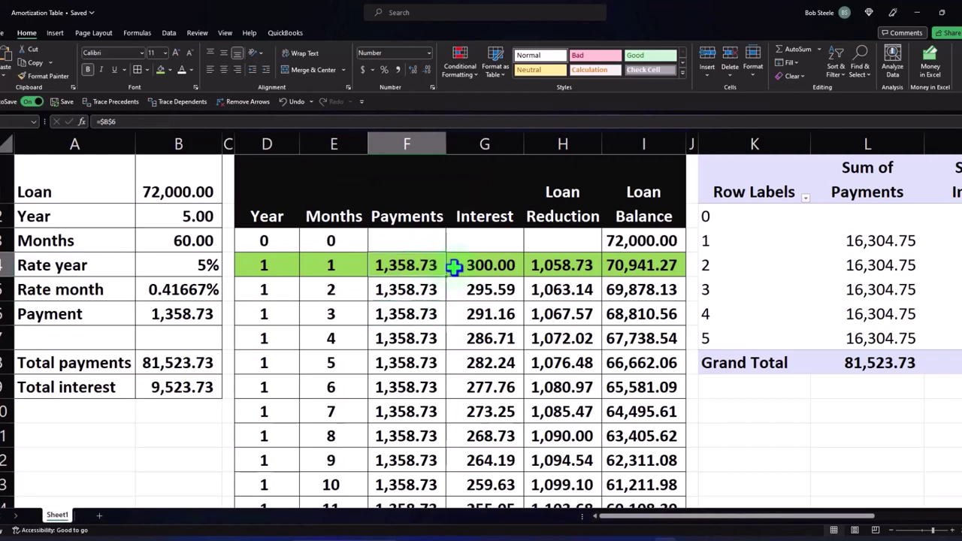
click(489, 272)
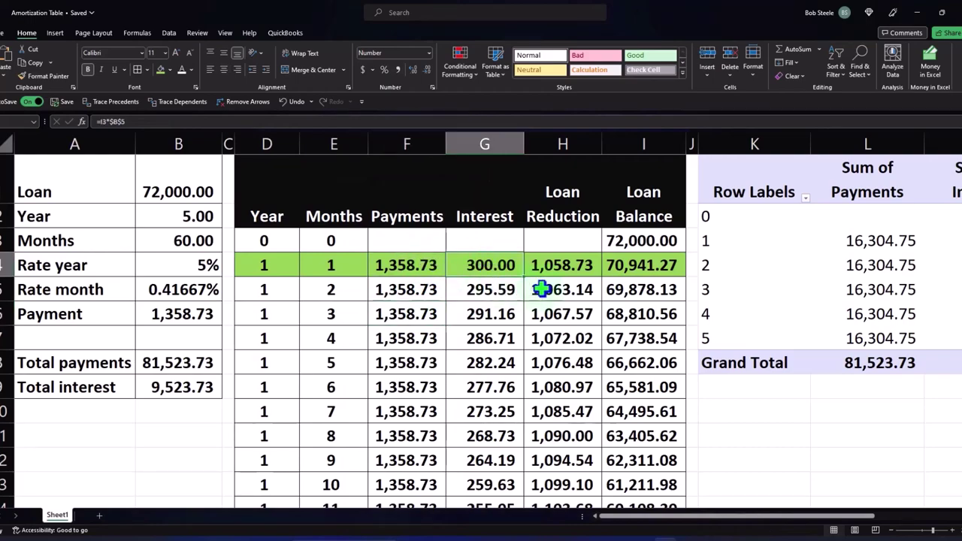
click(569, 273)
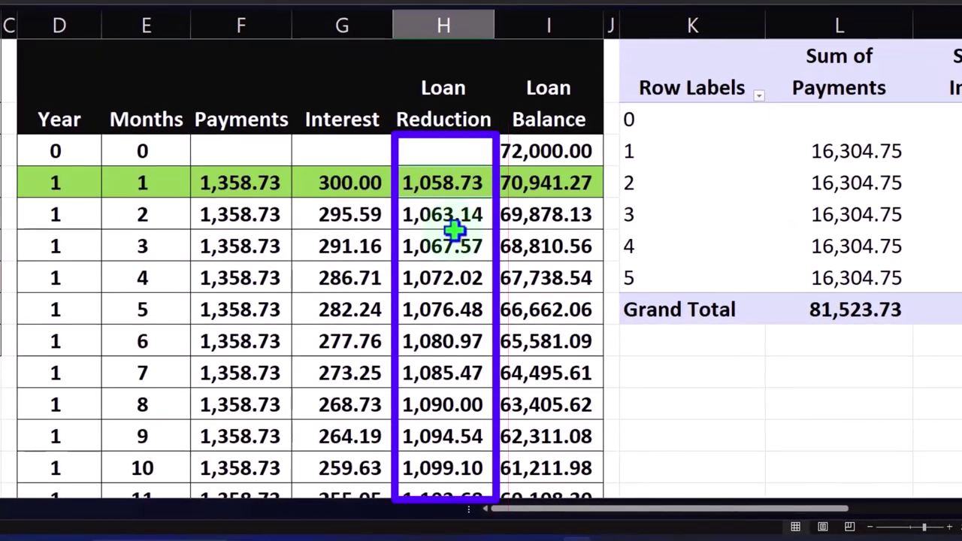
click(539, 183)
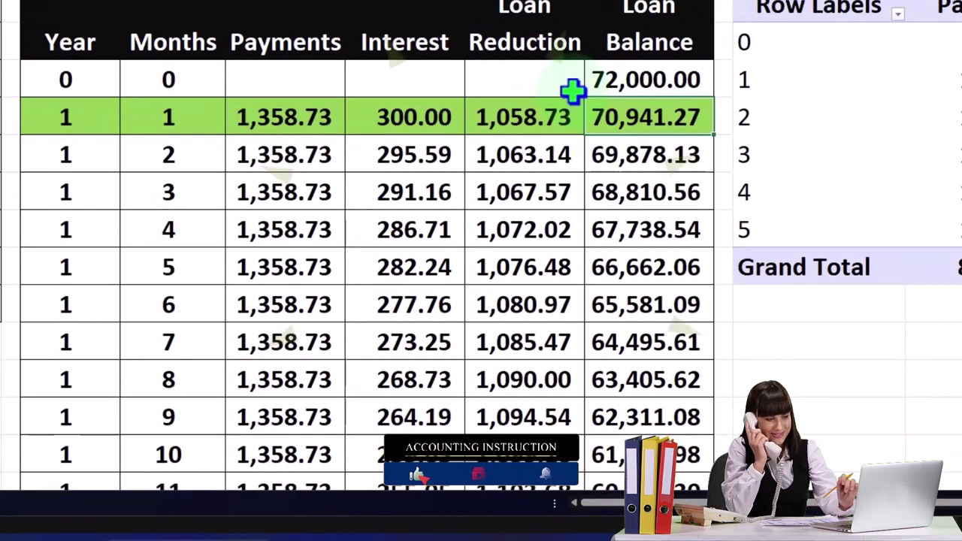
drag(58, 155, 616, 157)
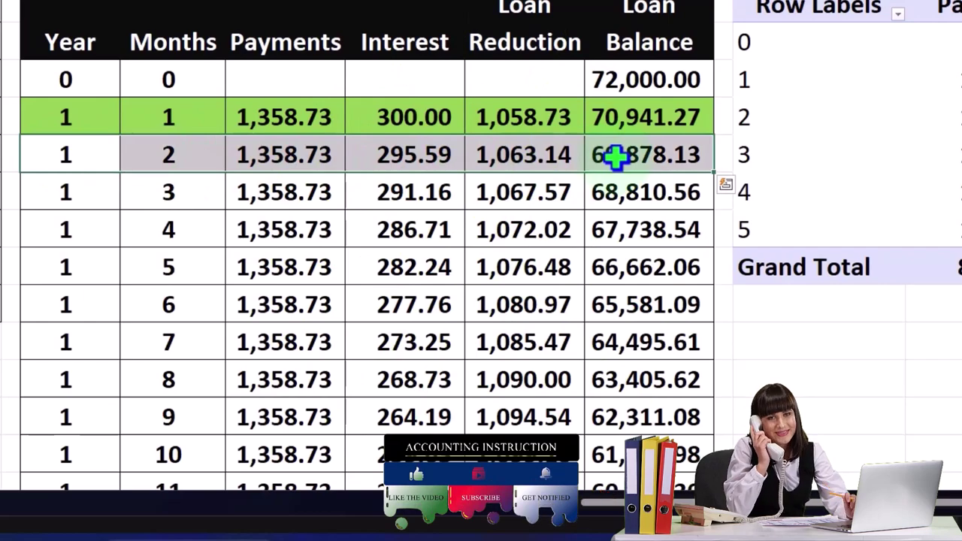
drag(419, 151, 511, 162)
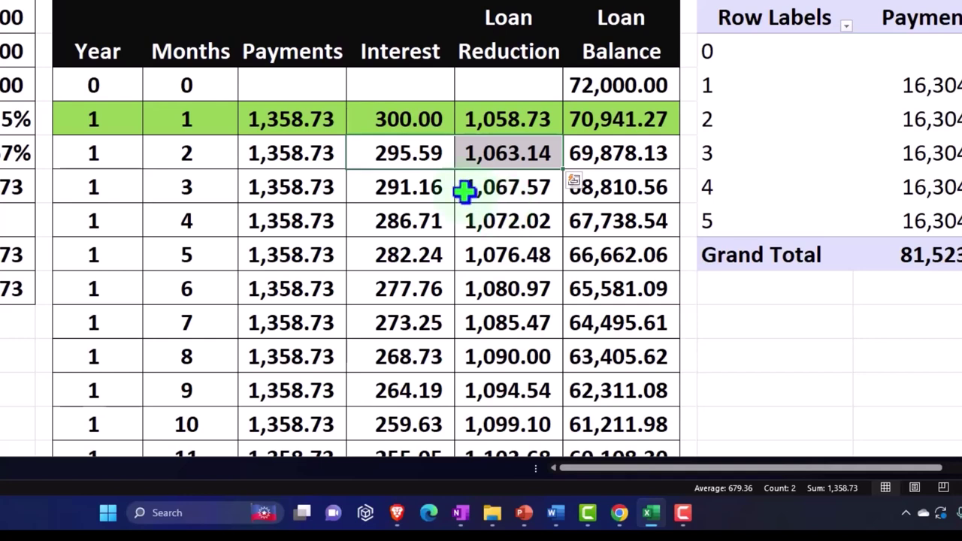
drag(395, 122, 401, 187)
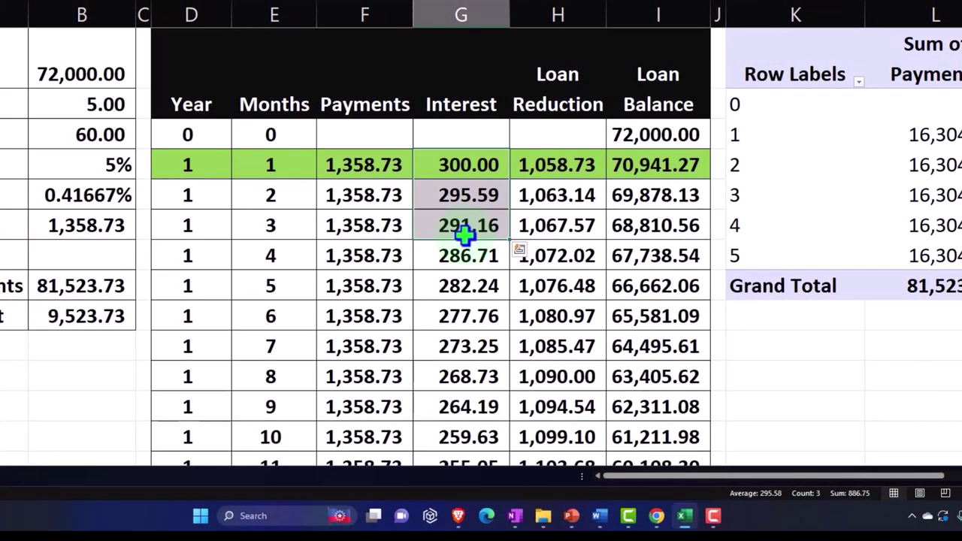
click(363, 165)
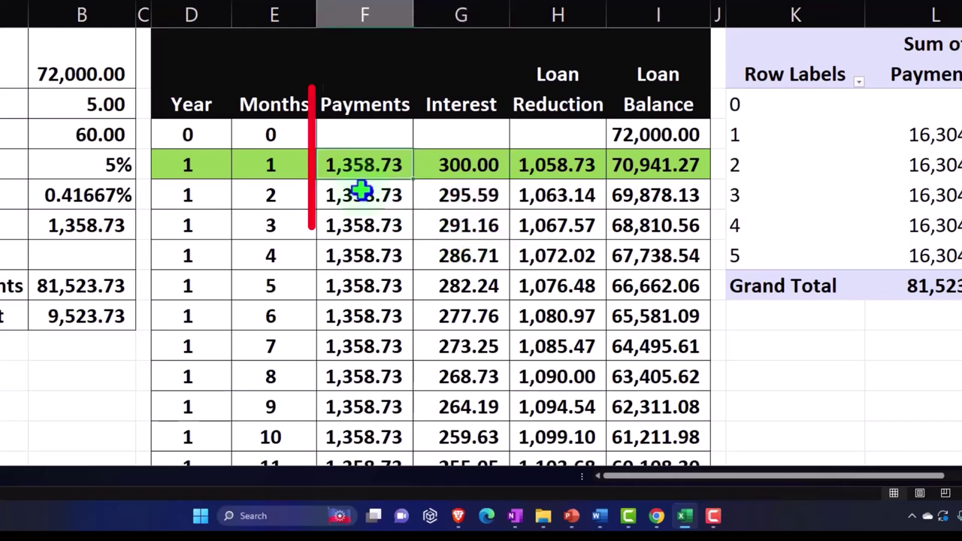
click(642, 166)
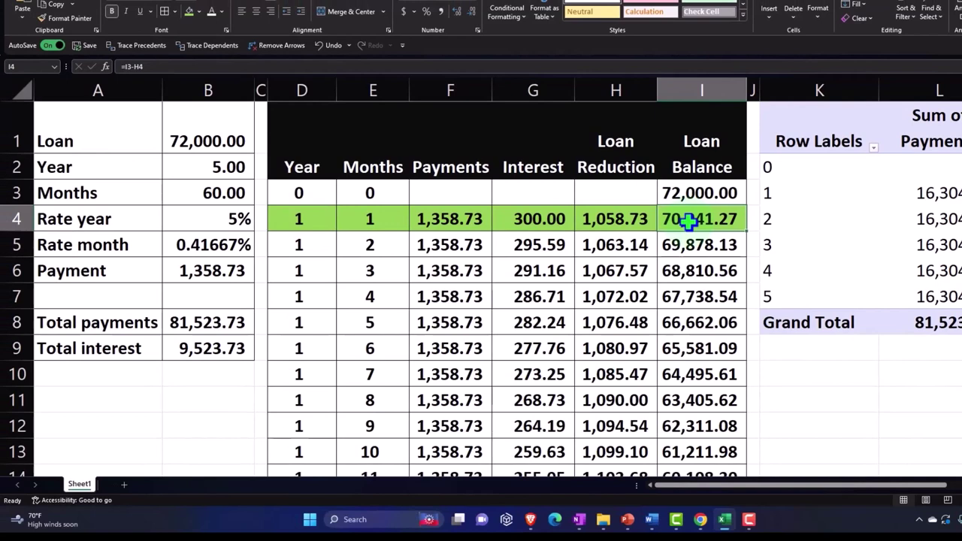
Select the month 12 row, inspect H4's loan reduction formula, then return to Xero
scroll(608, 272, down, 2)
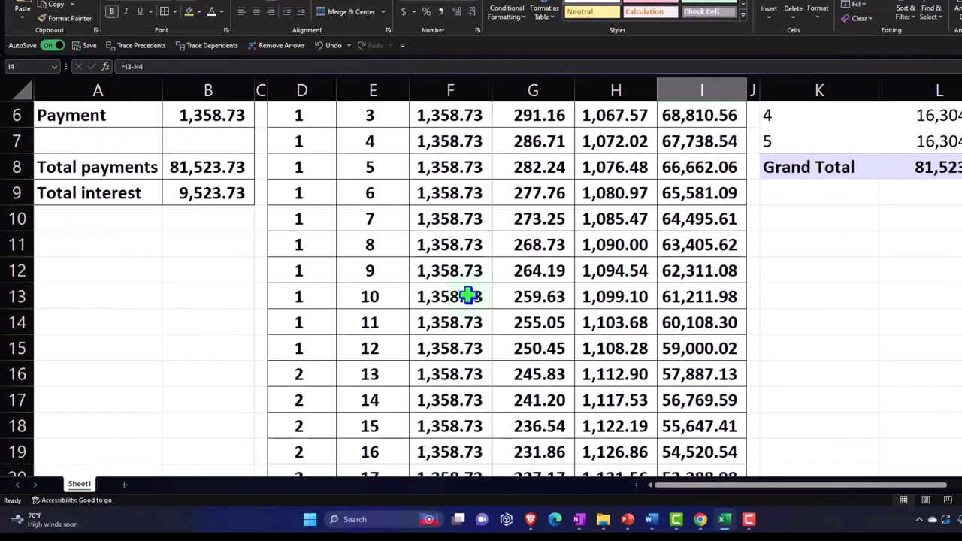
drag(308, 347, 669, 339)
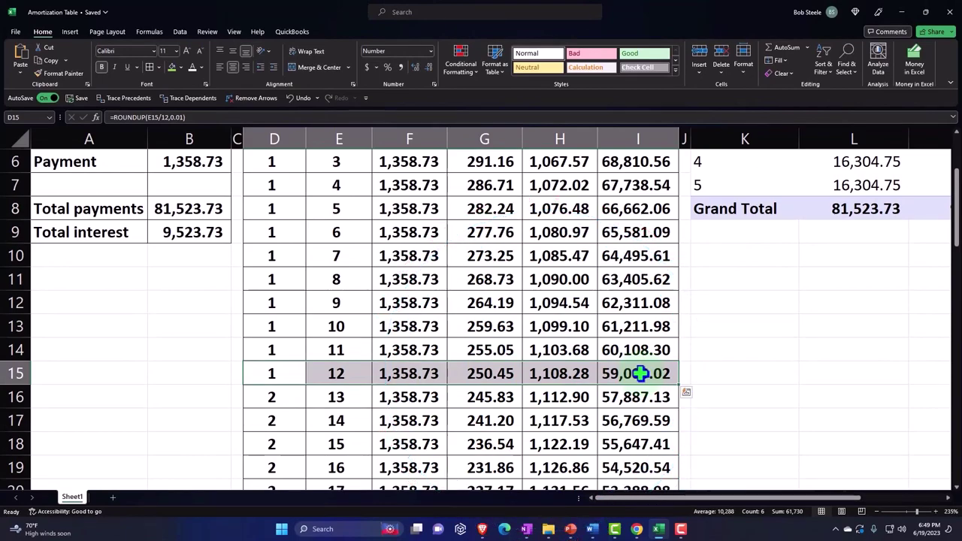
scroll(637, 374, up, 2)
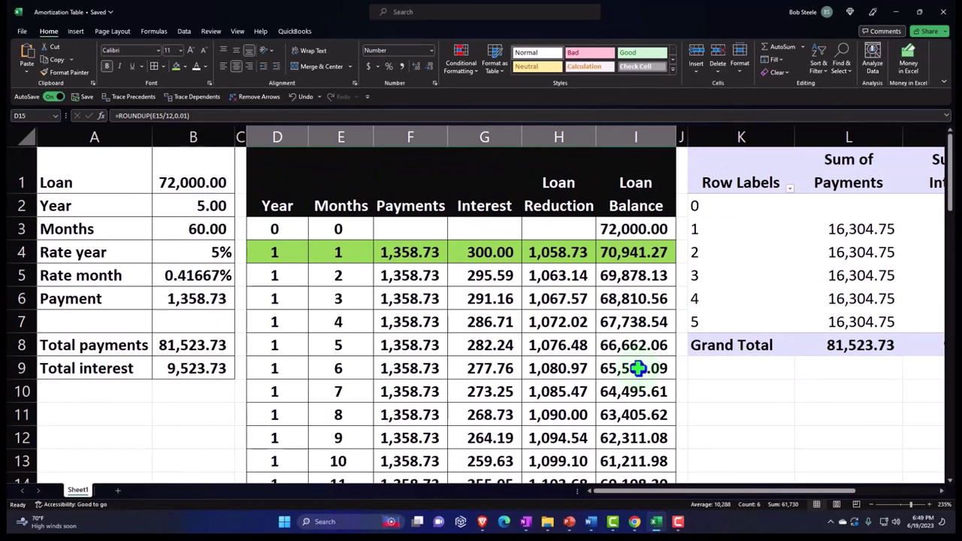
click(565, 256)
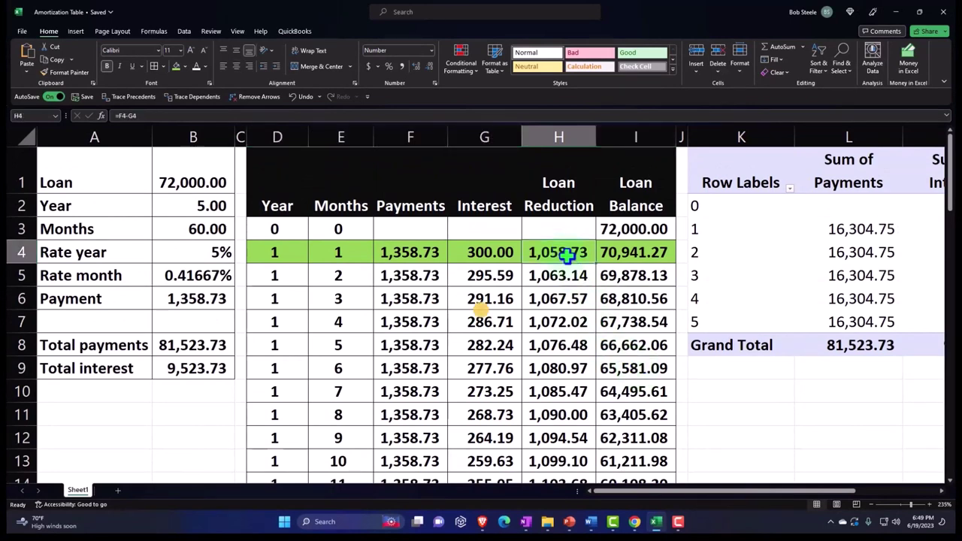
click(656, 525)
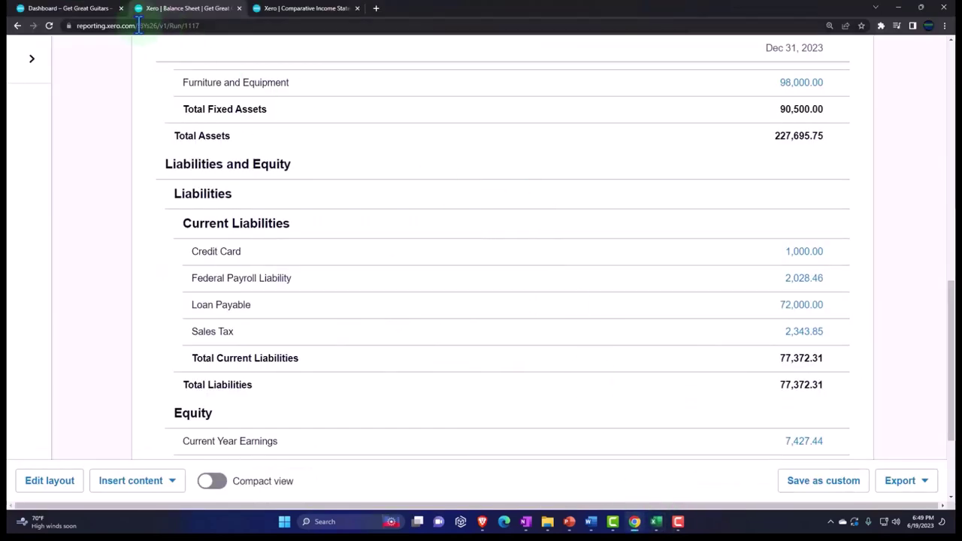
Create a new Spend Money transaction from the dashboard, paying from Checking 0415
click(83, 8)
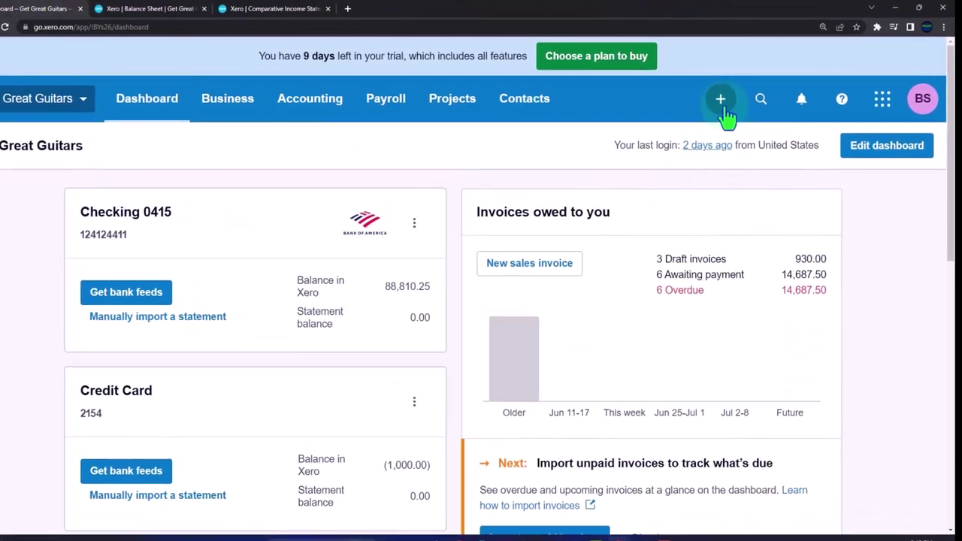
click(730, 94)
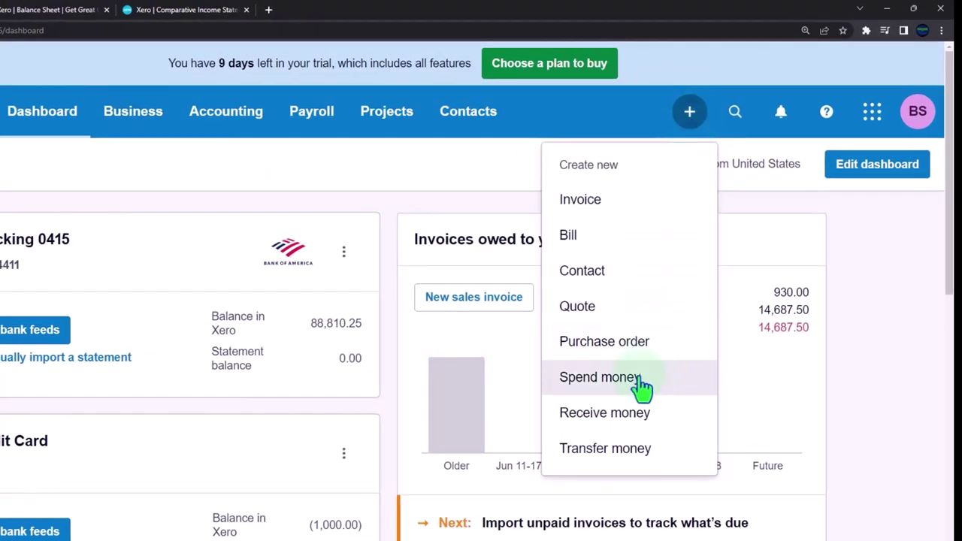
click(643, 379)
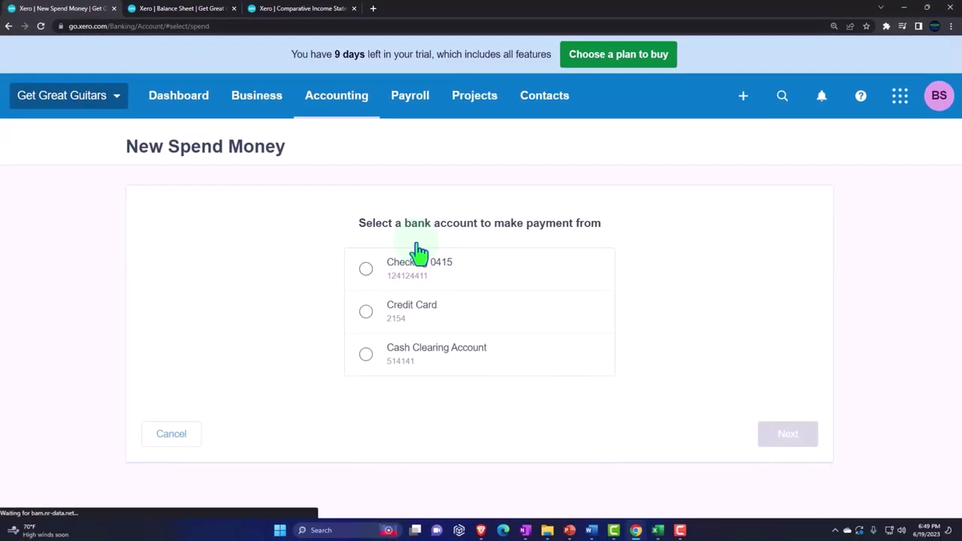
click(368, 270)
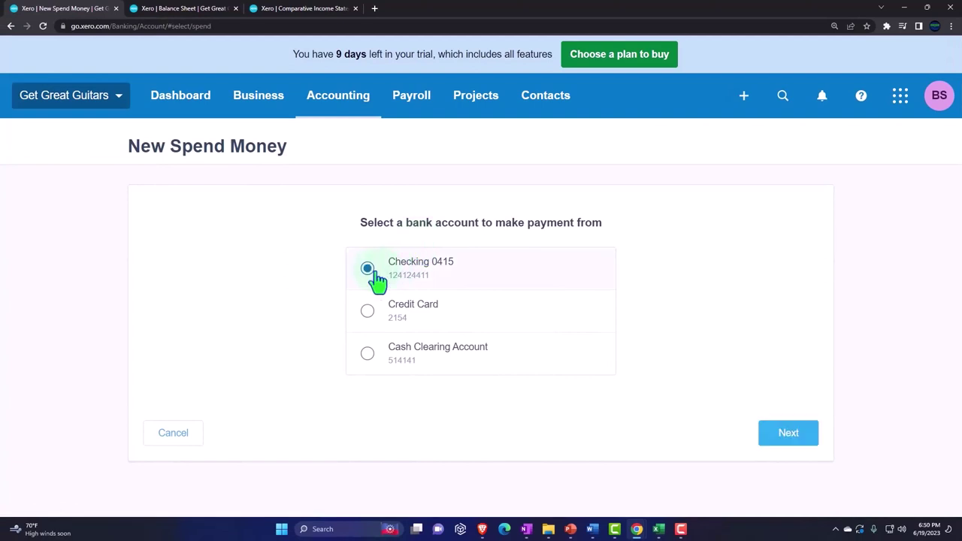
Enter Chase as a new payee contact on the Spend Money form
click(785, 434)
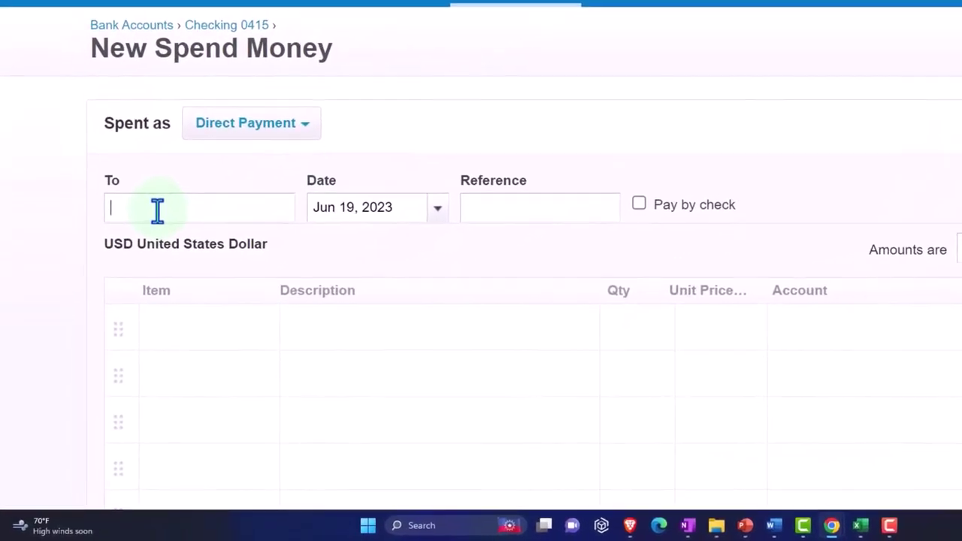
click(158, 206)
text(Cah)
key(BackSpace)
key(BackSpace)
text(has)
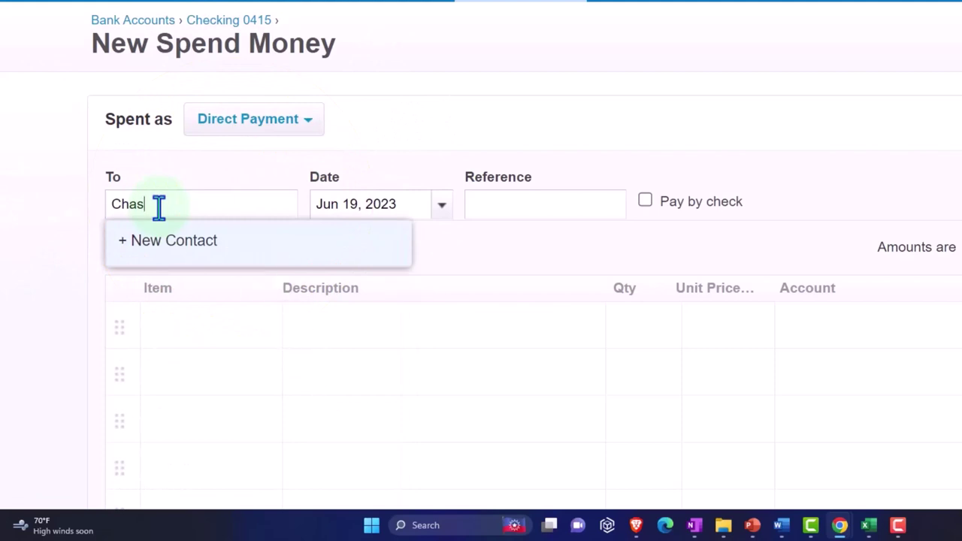
text(e)
key(Tab)
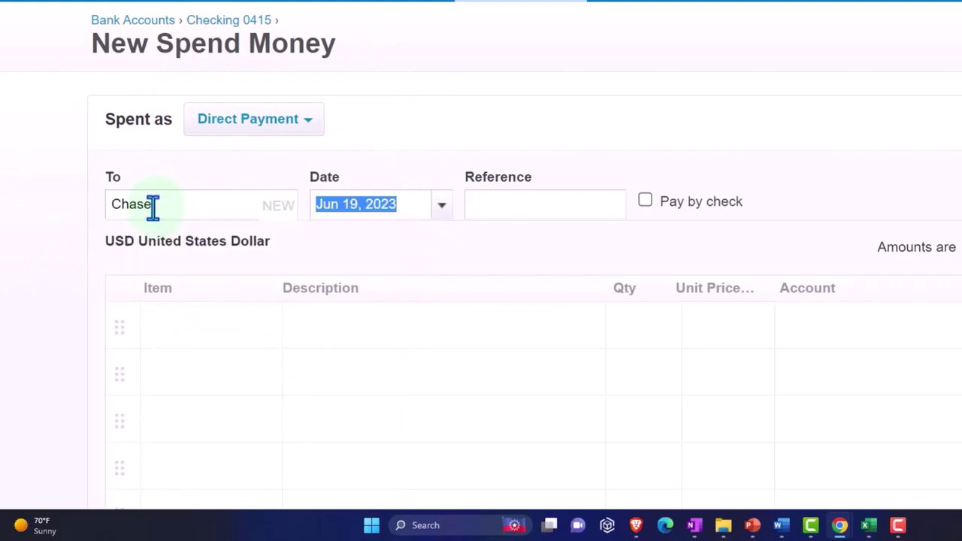
Set the transaction date to Feb 1, 2023
click(443, 211)
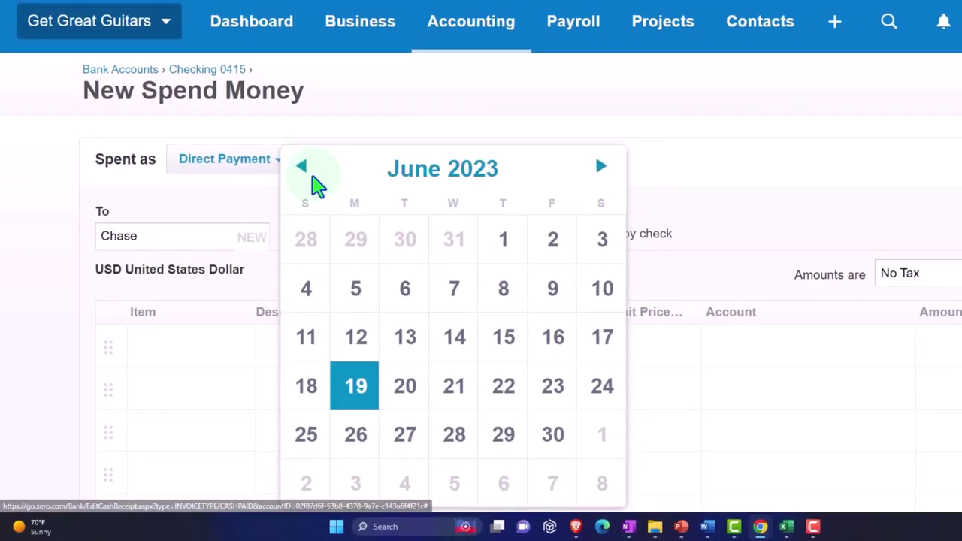
click(307, 166)
click(307, 166)
click(307, 166)
click(304, 167)
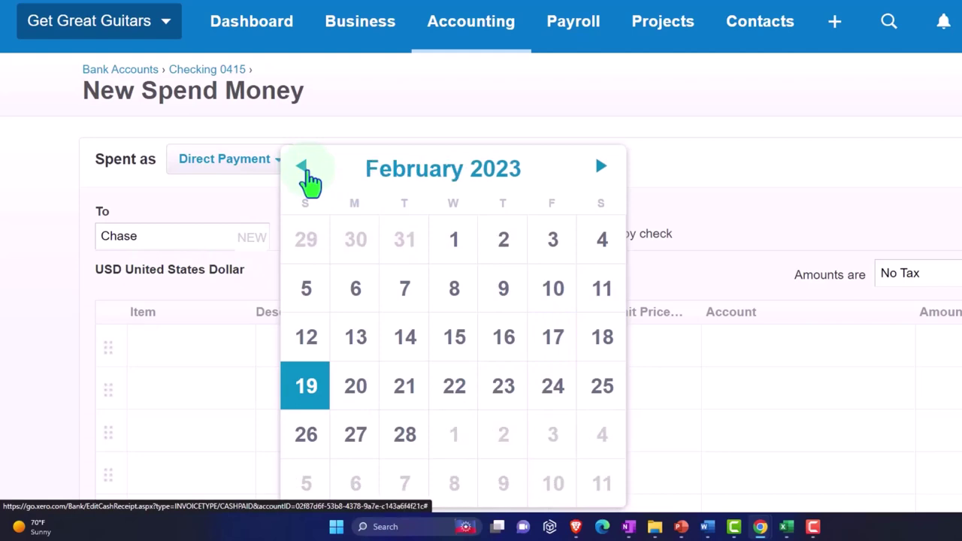
click(457, 241)
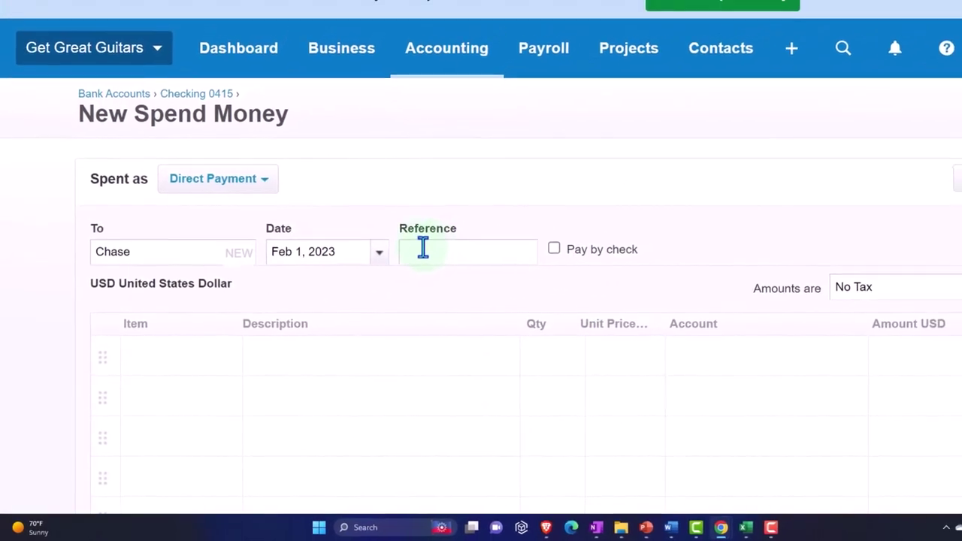
Mark the spend money payment as paid by check and move past the tax setting
click(423, 248)
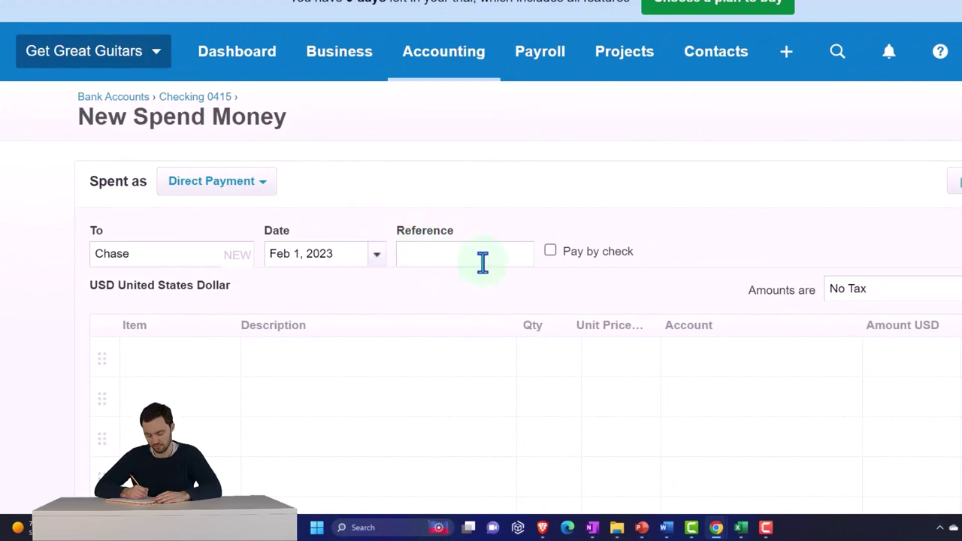
click(551, 253)
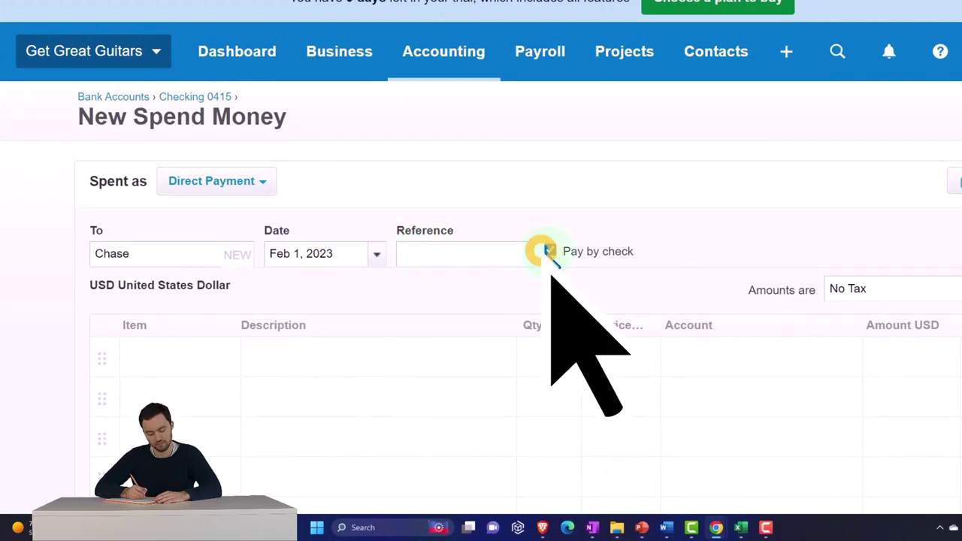
key(Tab)
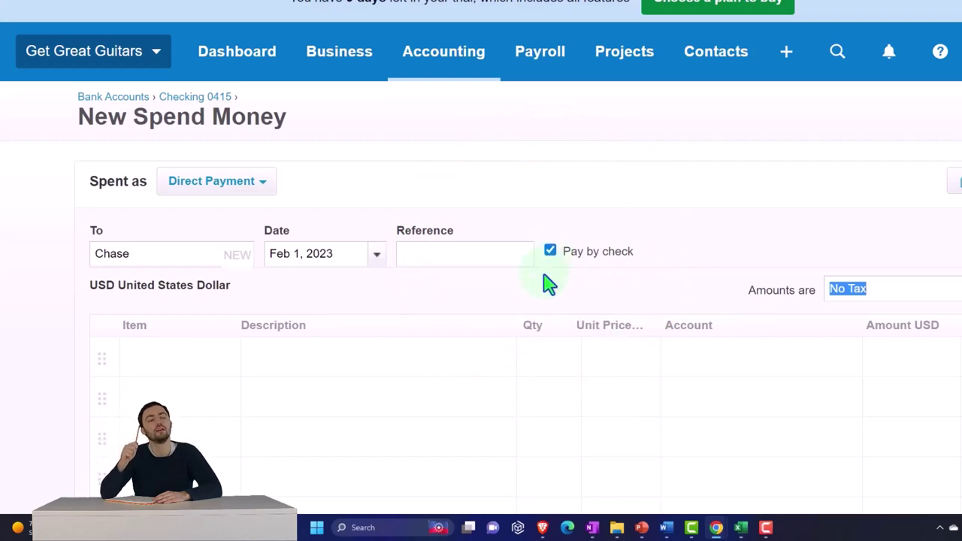
scroll(549, 284, down, 3)
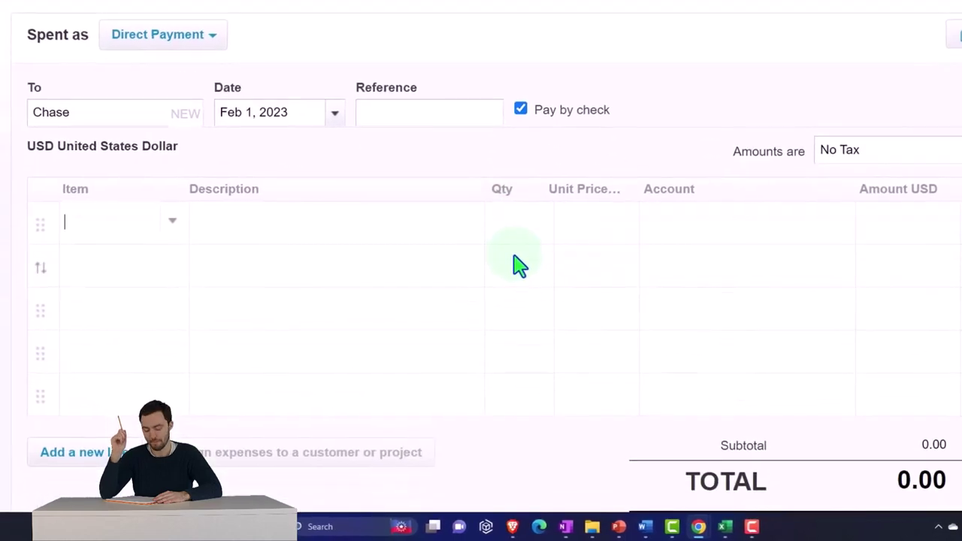
Describe the first line as 'First loan payment' with quantity 1.00
key(Tab)
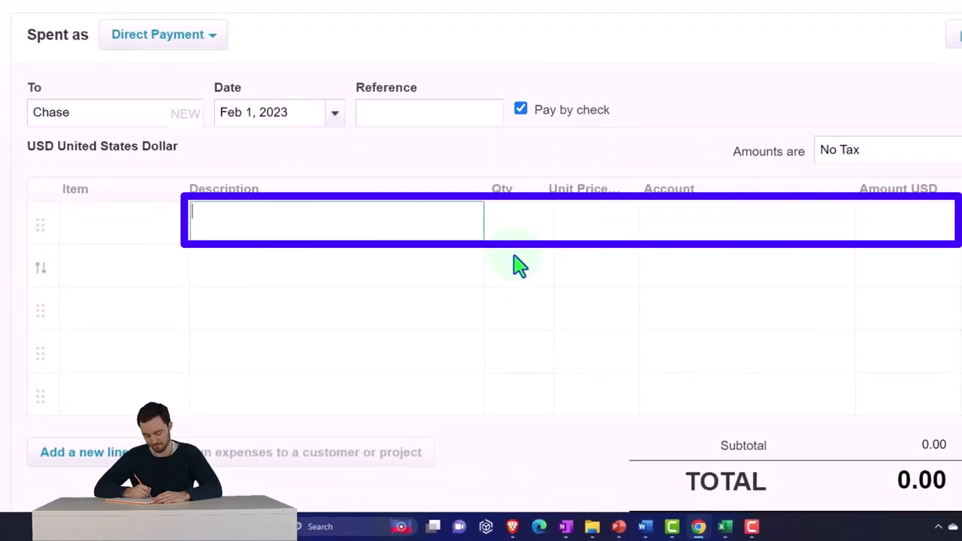
text(First l)
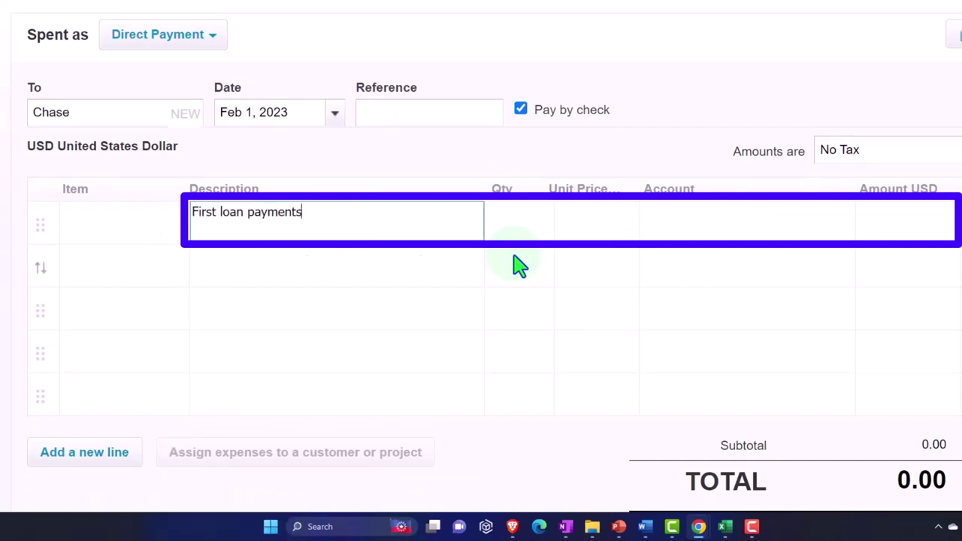
text(oan paymen)
text(t)
key(Tab)
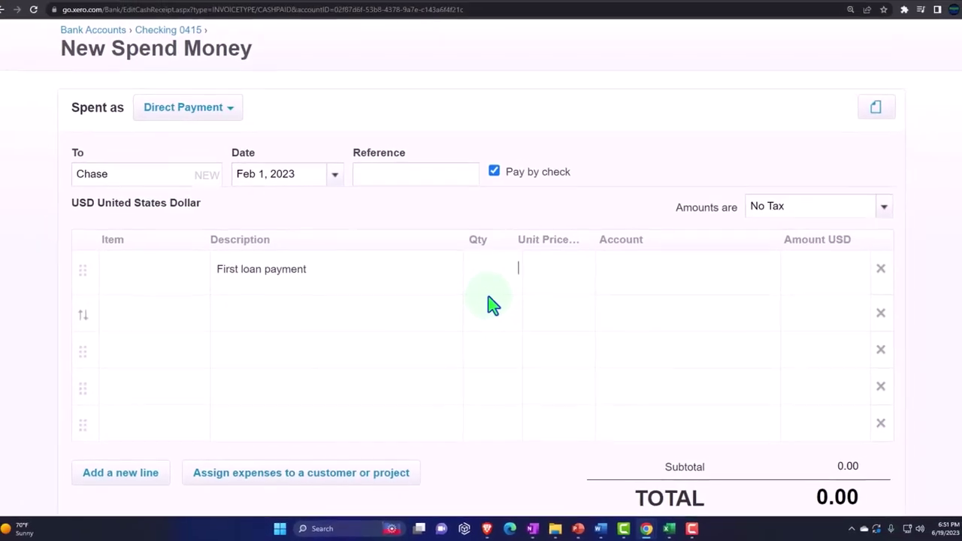
text(1)
key(Tab)
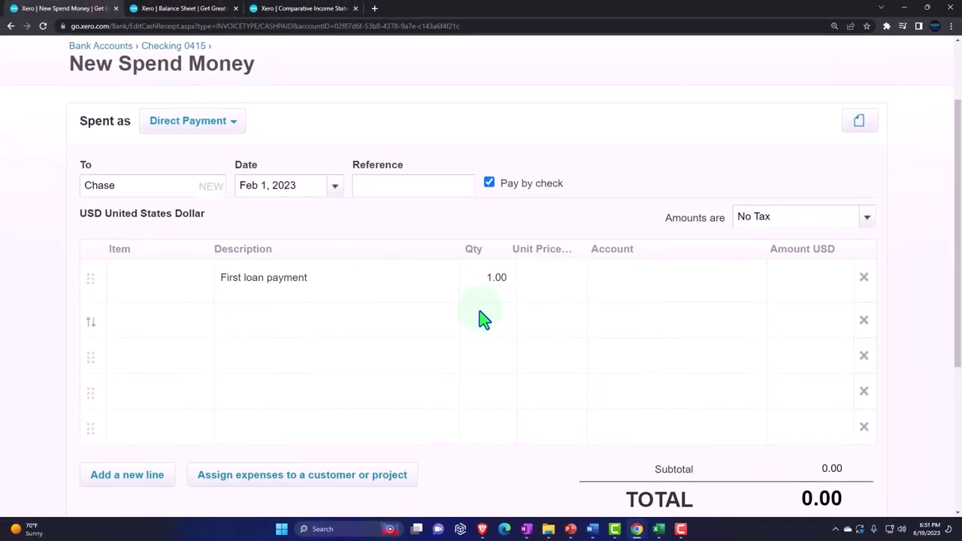
Check the first month's 300.00 interest in cell G4 of the Excel amortization table
click(658, 529)
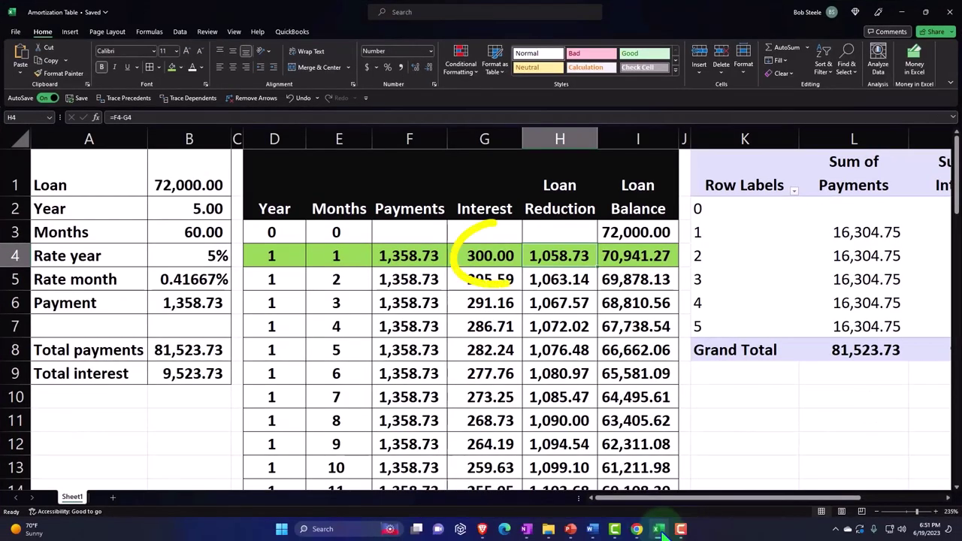
click(478, 256)
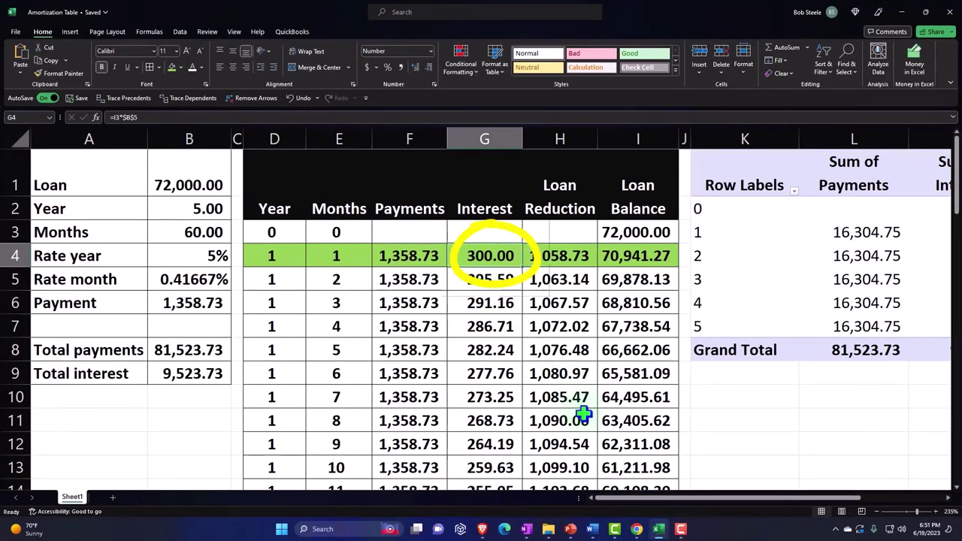
click(658, 530)
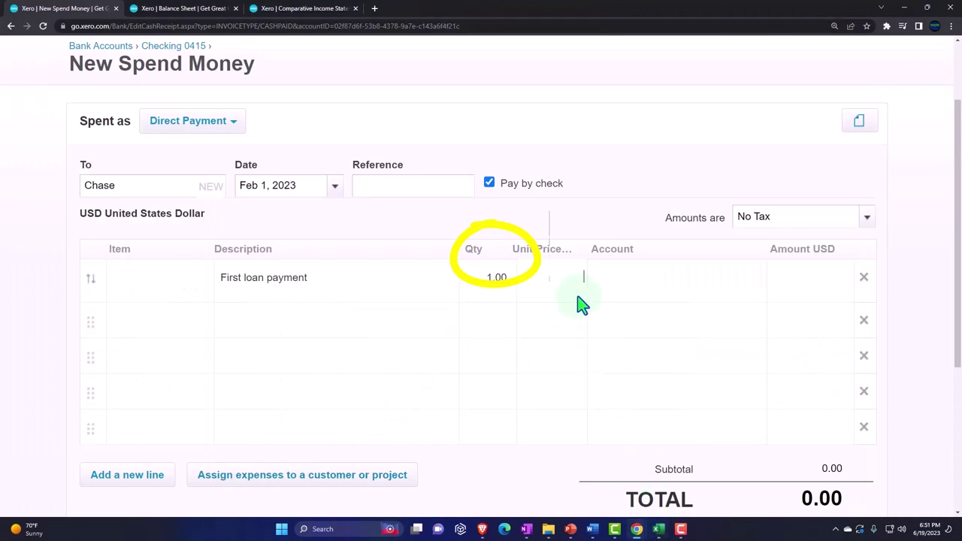
Enter a 300.00 unit price and search the line's account list for 'int'
text(300.00)
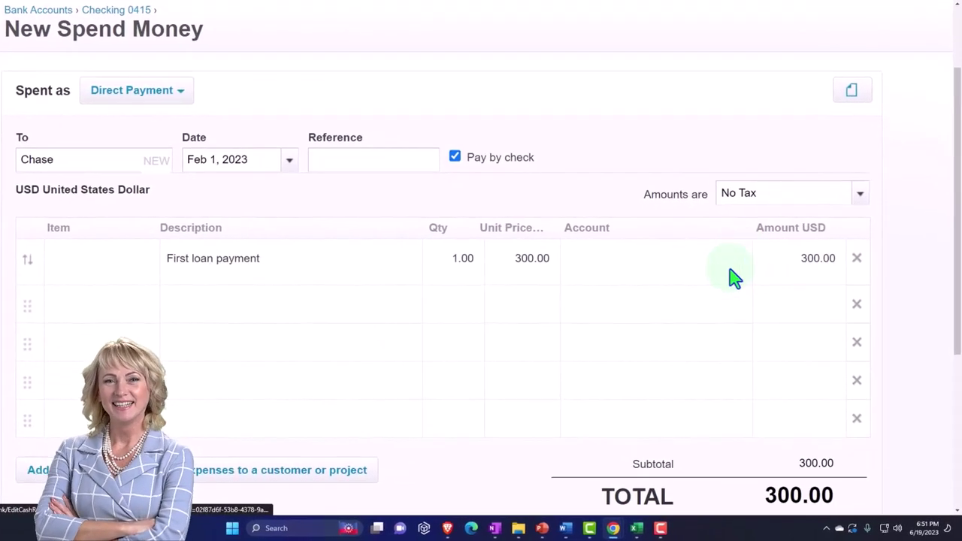
click(671, 256)
text(int)
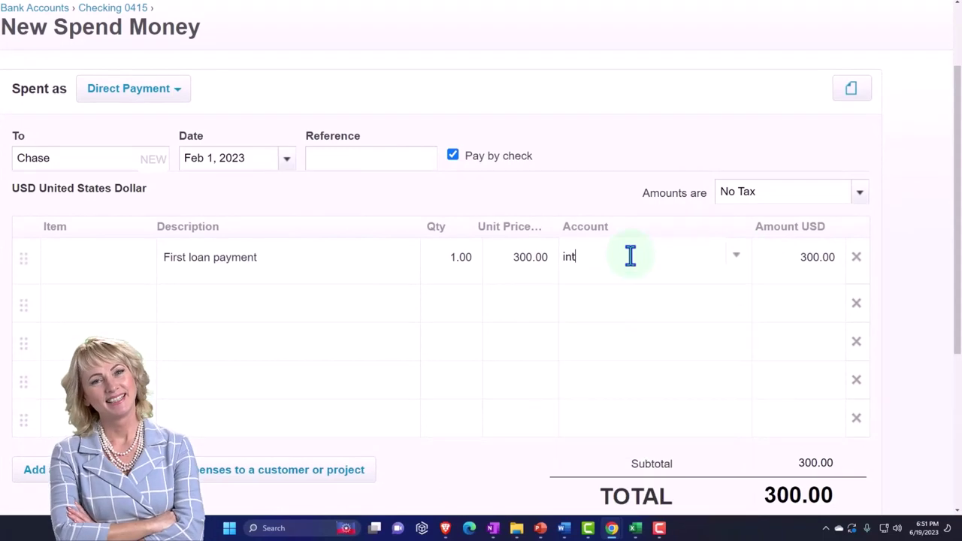
key(BackSpace)
key(BackSpace)
key(BackSpace)
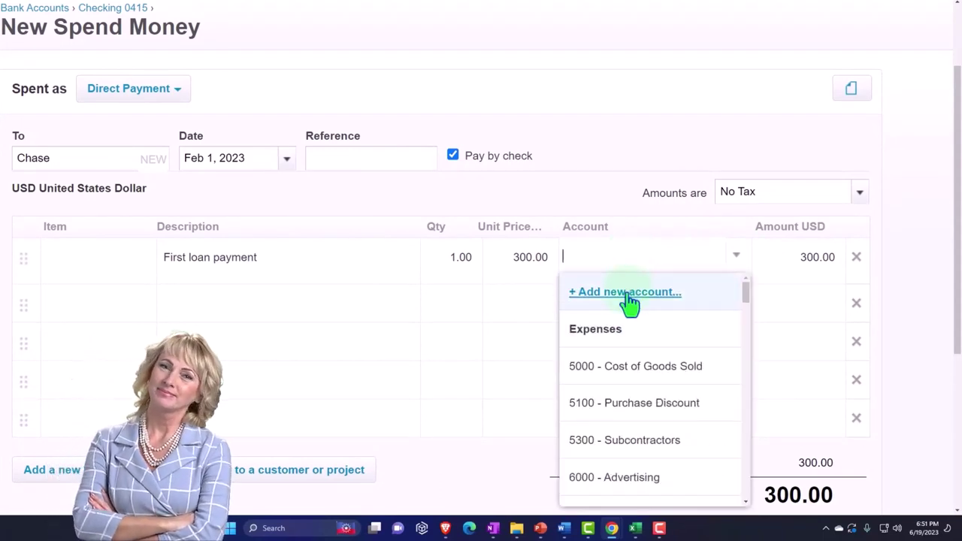
Browse the full expense account list looking for an interest account
scroll(639, 354, down, 1)
scroll(640, 365, up, 1)
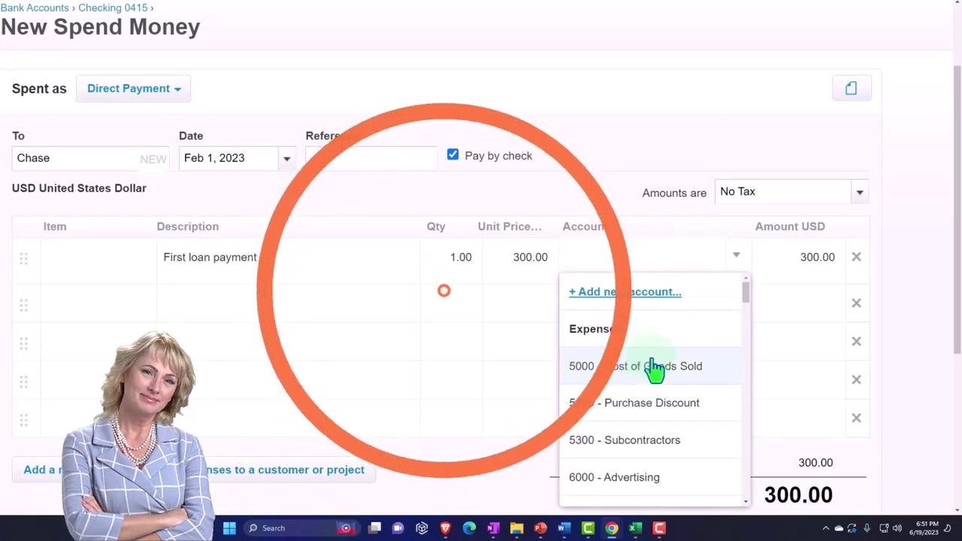
scroll(658, 383, down, 1)
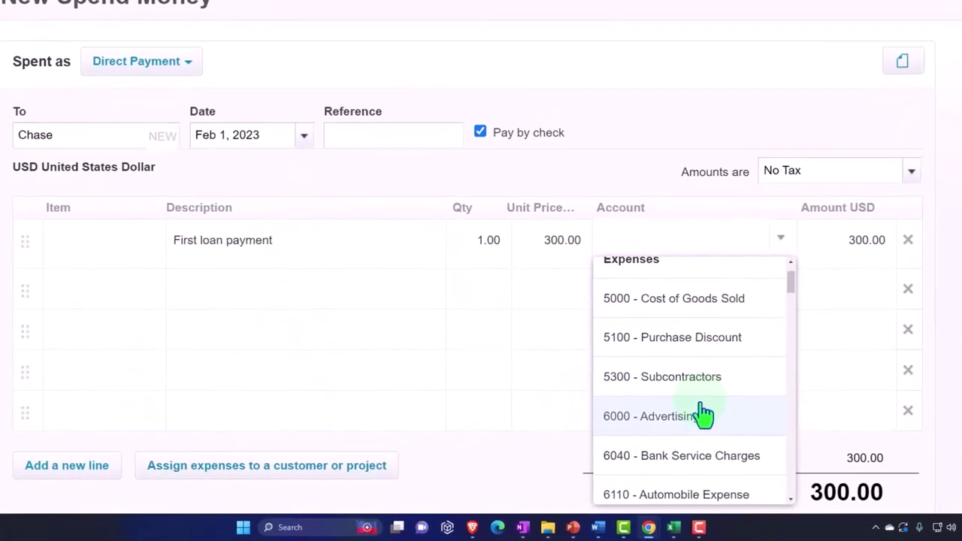
scroll(702, 413, down, 5)
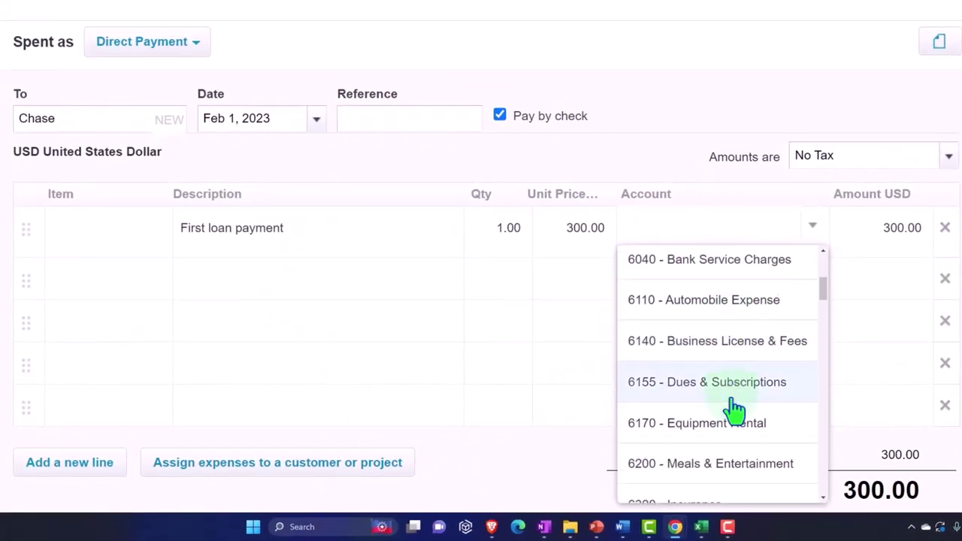
scroll(735, 409, down, 6)
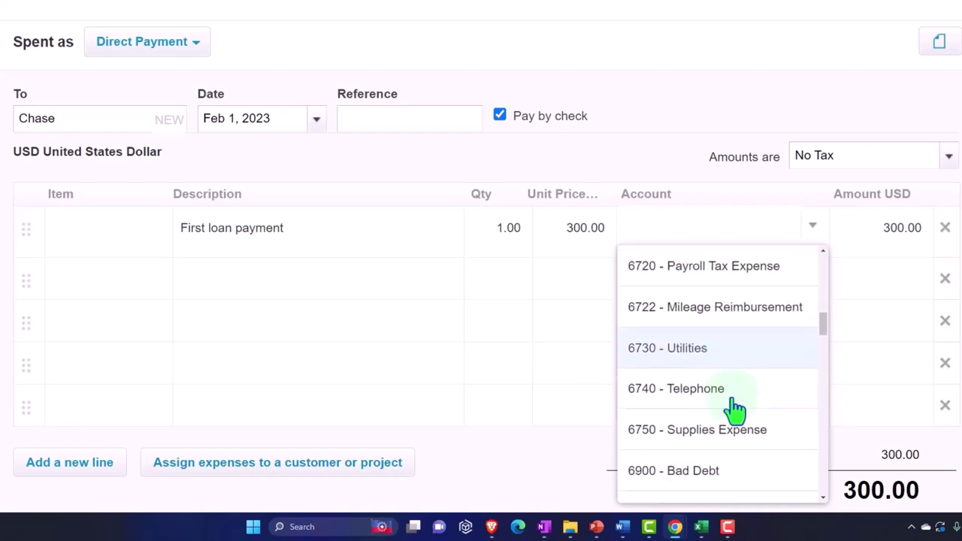
scroll(735, 410, down, 4)
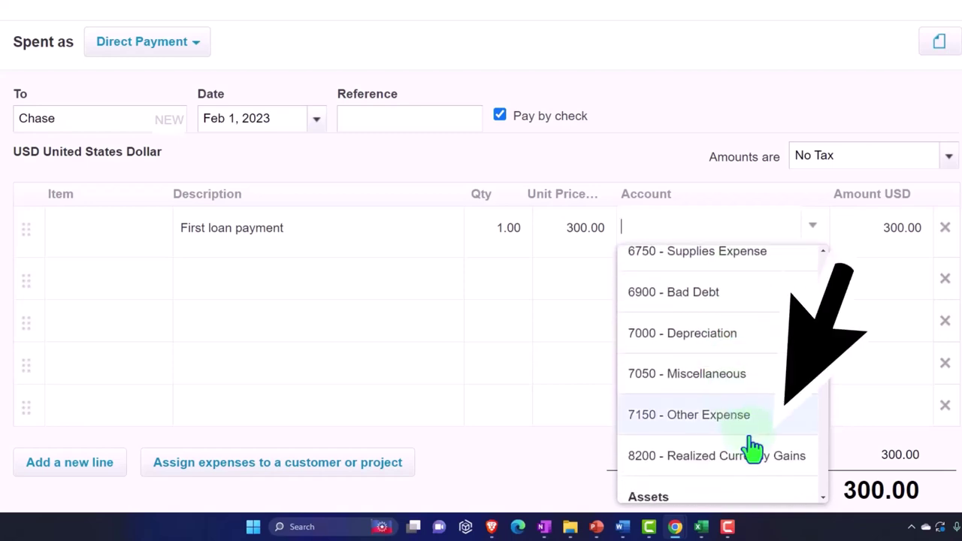
click(722, 420)
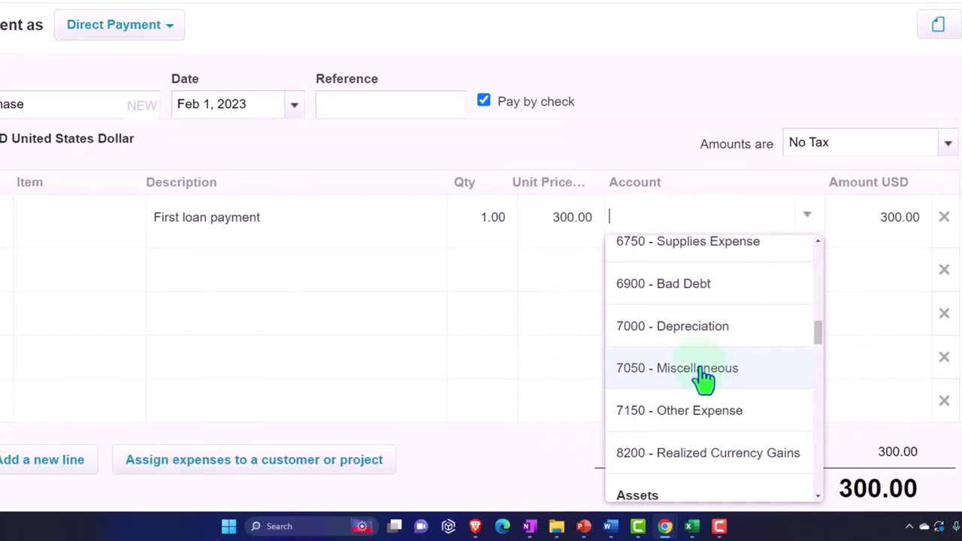
scroll(754, 325, up, 3)
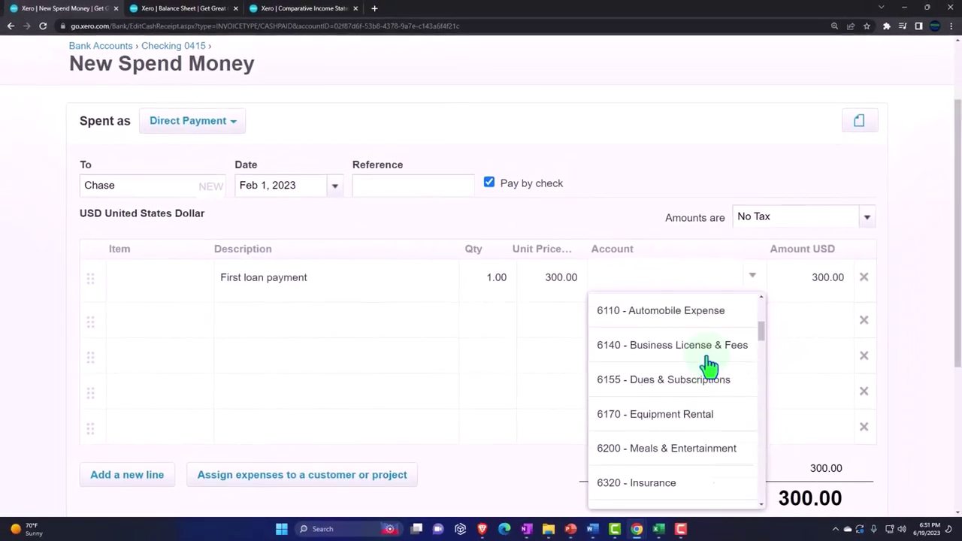
scroll(710, 366, up, 5)
Create and save Expense account 7125 'Interest Expense' to code the 300.00 line
click(659, 314)
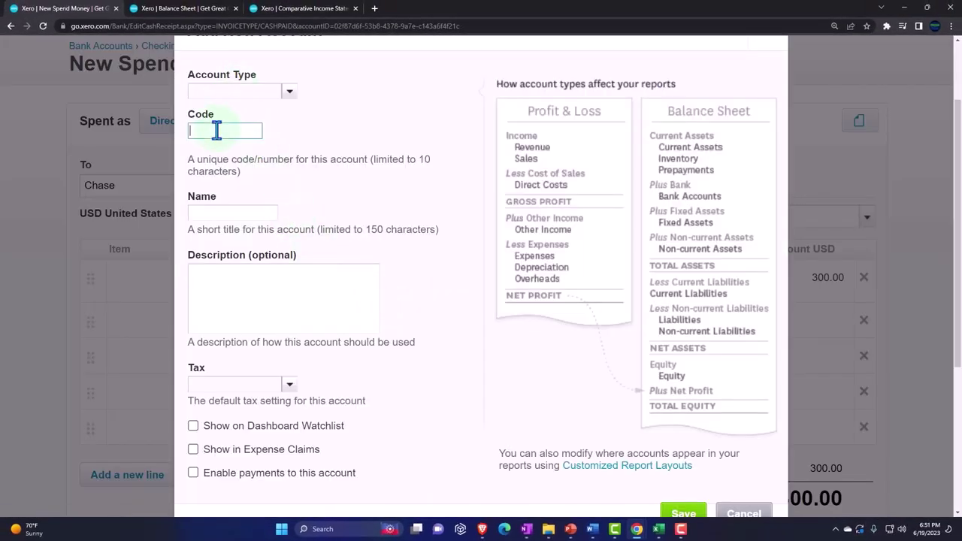
text(7125)
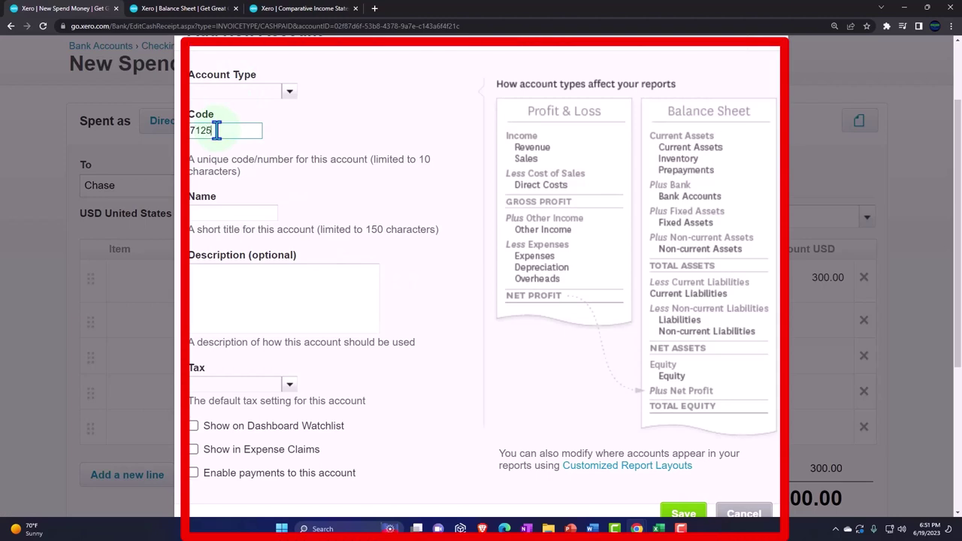
key(Tab)
click(288, 97)
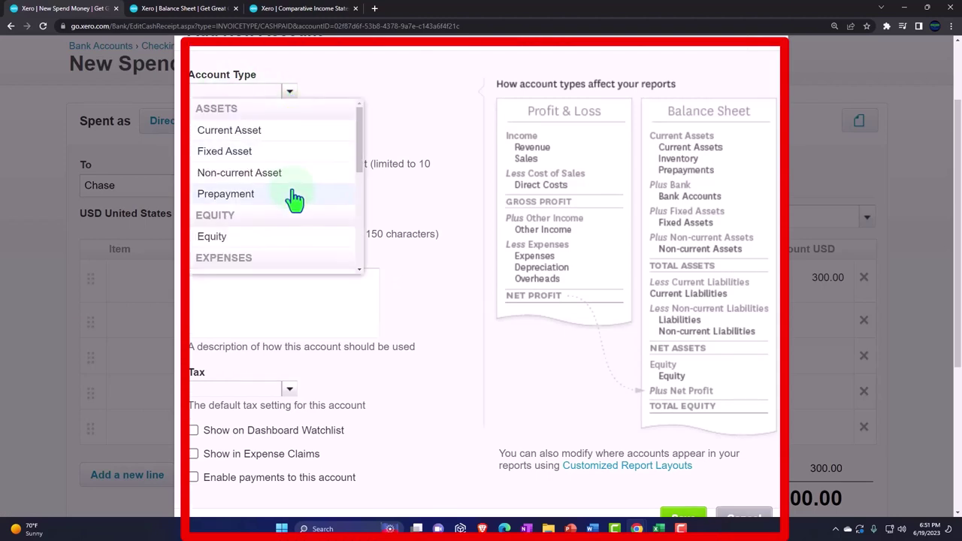
scroll(294, 200, down, 3)
scroll(293, 200, down, 1)
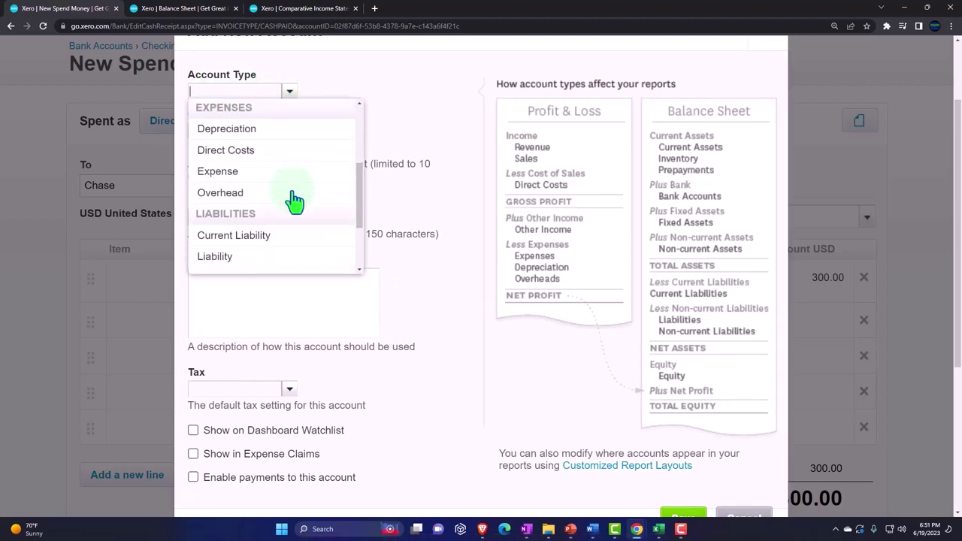
click(246, 173)
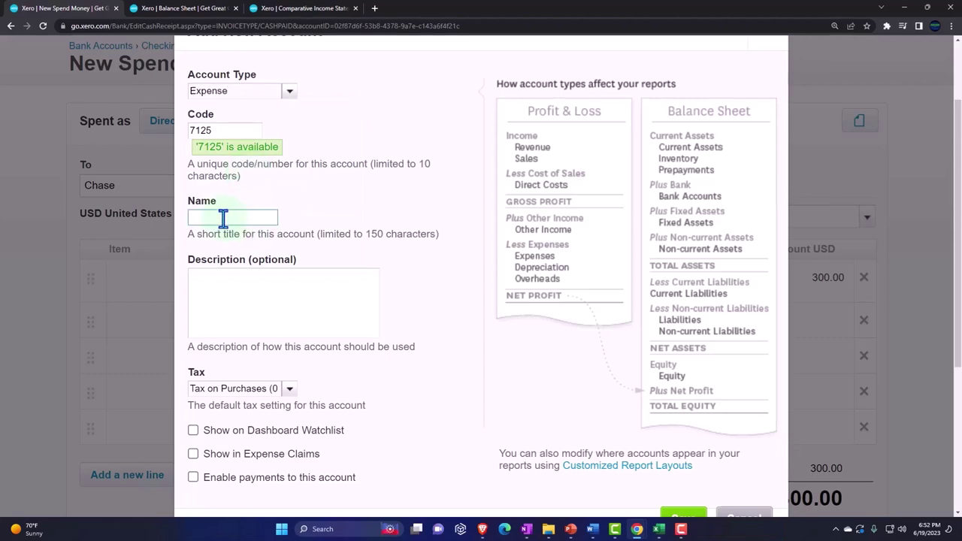
text(Interest e)
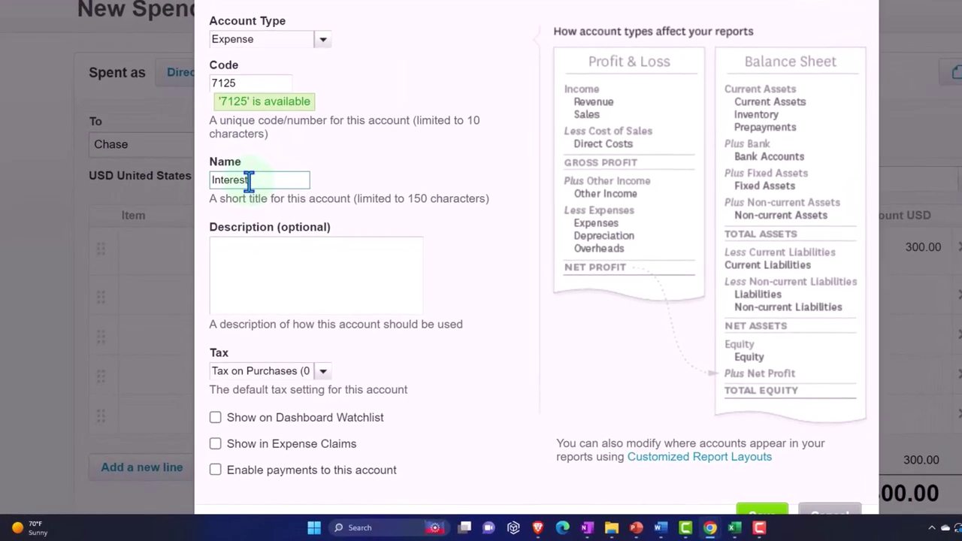
text(xp)
key(BackSpace)
key(BackSpace)
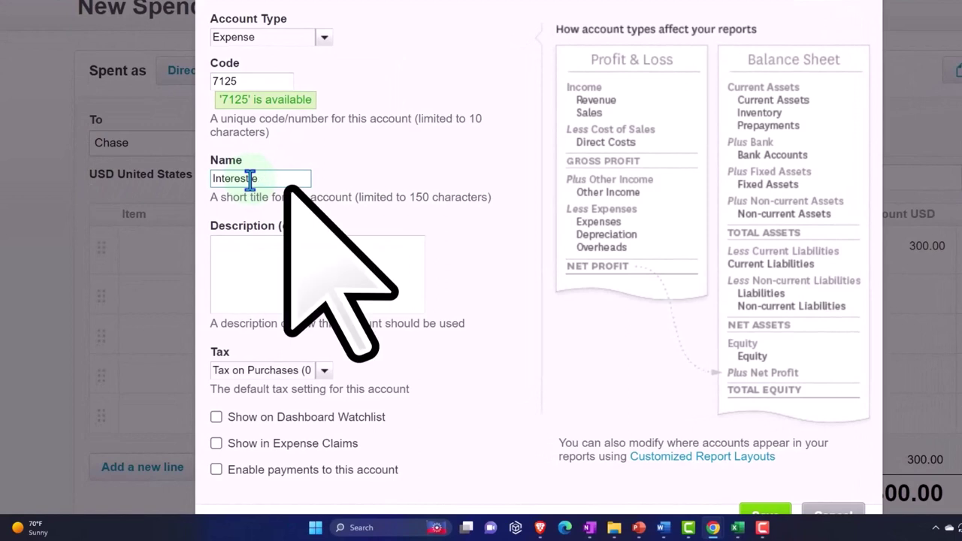
text(xpense)
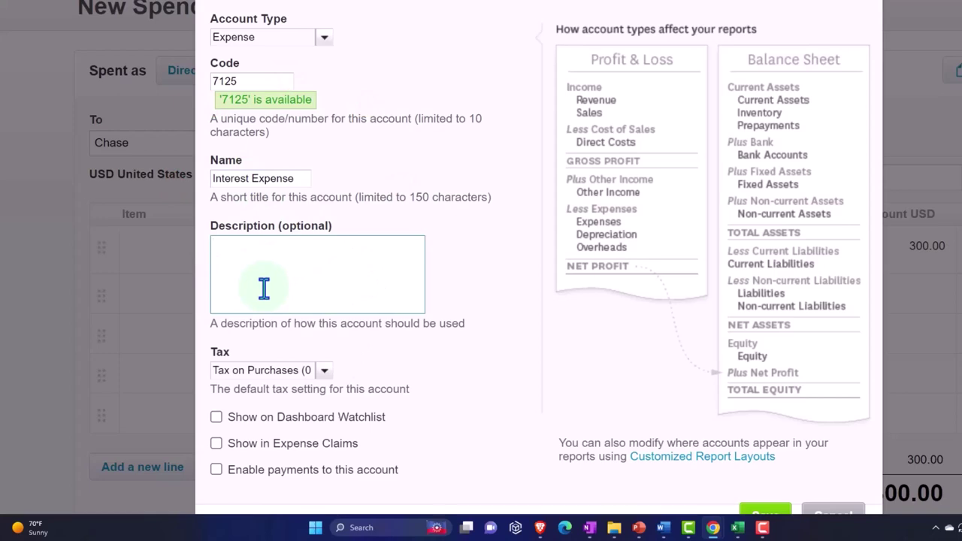
scroll(259, 297, down, 2)
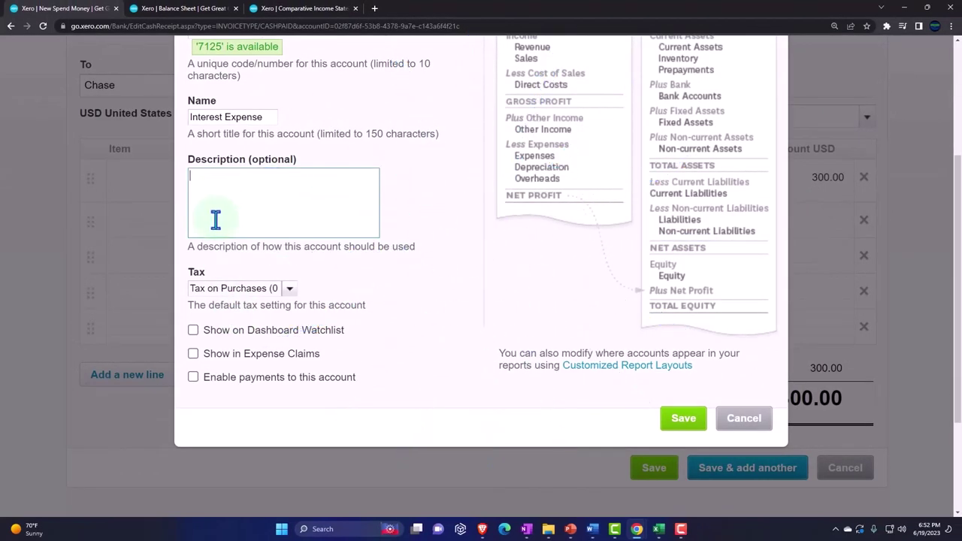
click(683, 420)
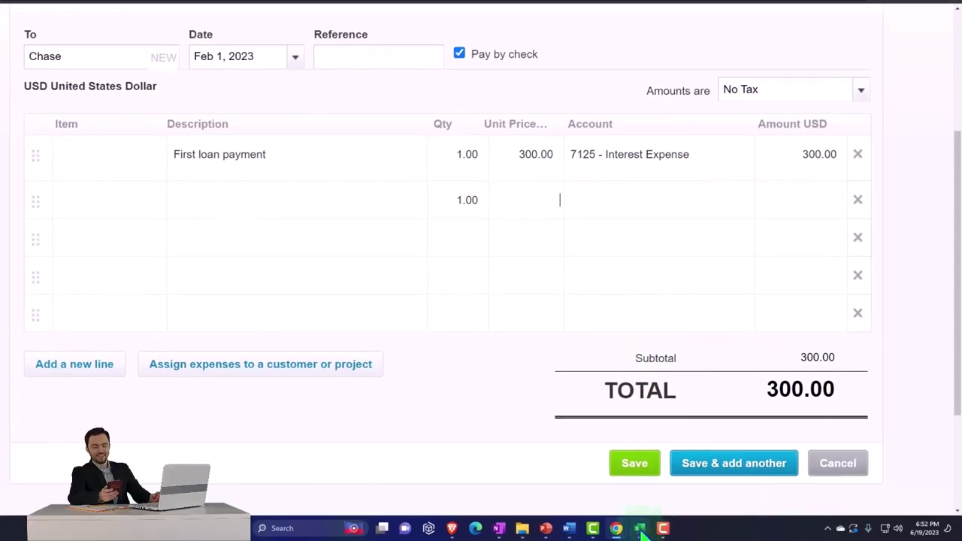
Add a second line priced at 1,058.73, the first month's loan reduction from Excel
click(640, 528)
click(529, 265)
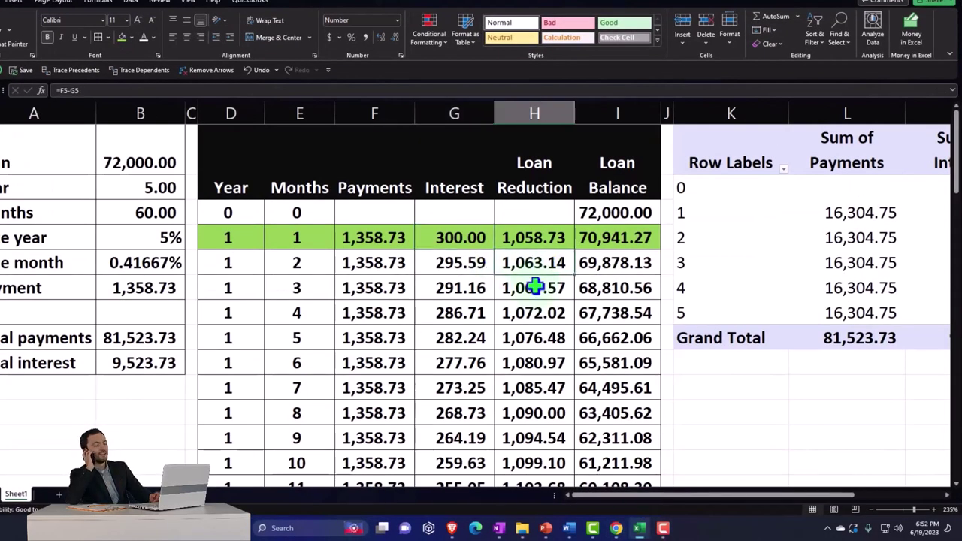
click(534, 249)
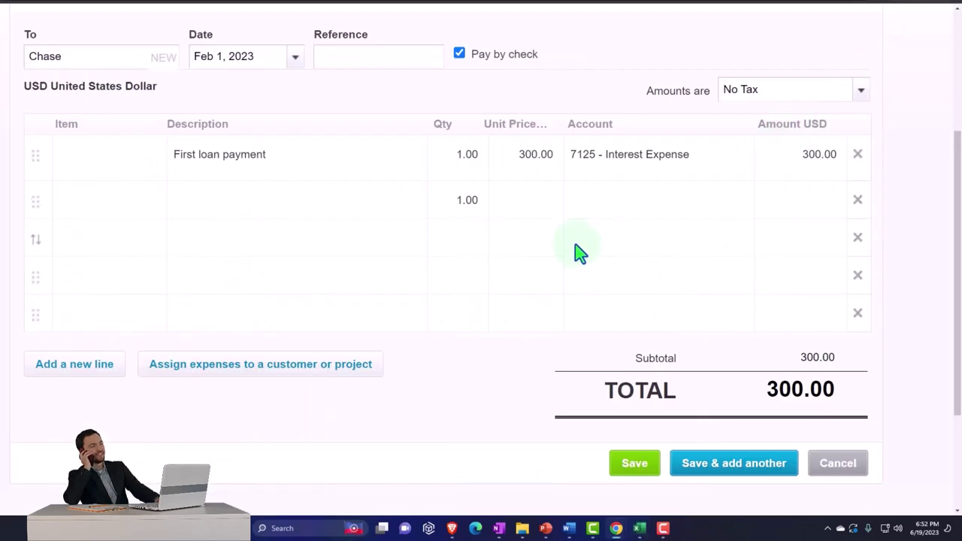
text(1,058.73)
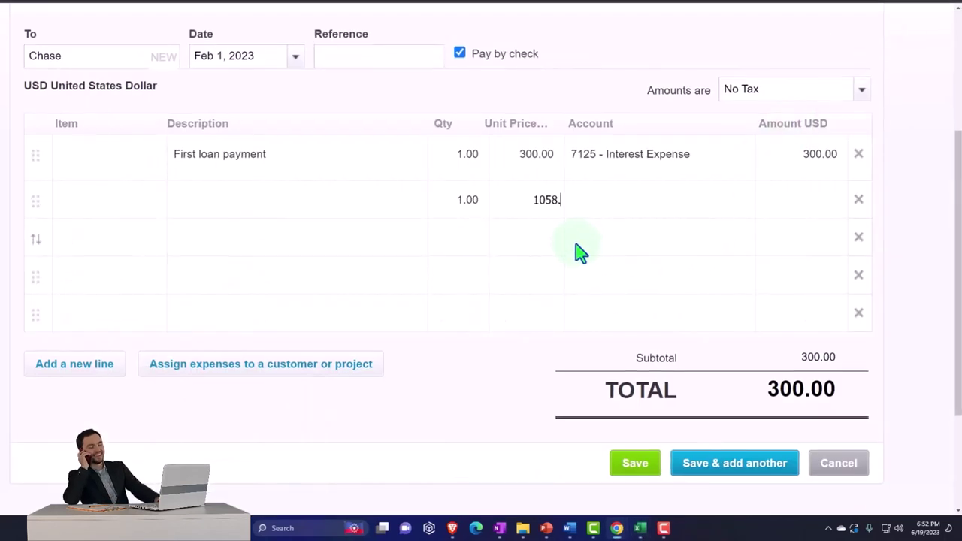
key(Tab)
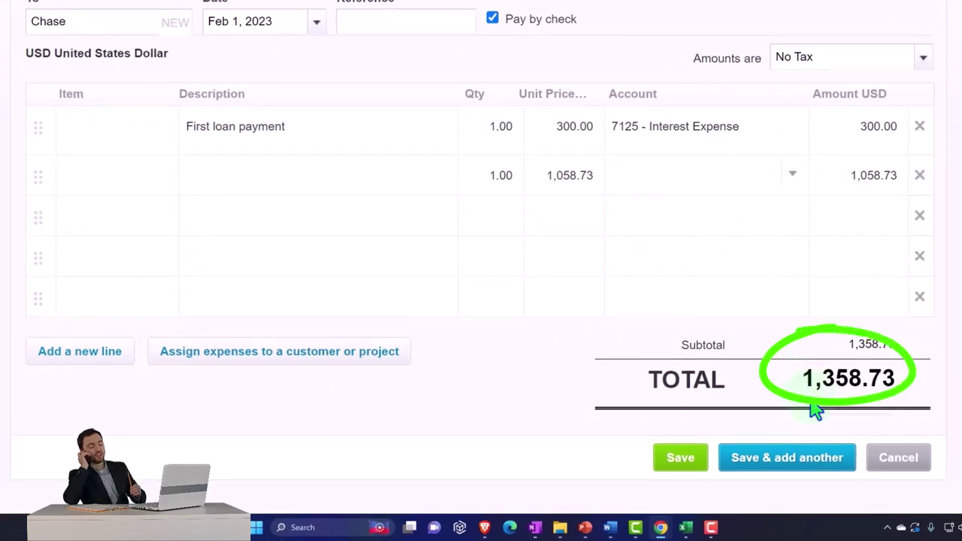
Code the 1,058.73 line to 2400 - Loan Payable using the search 'loa'
click(685, 527)
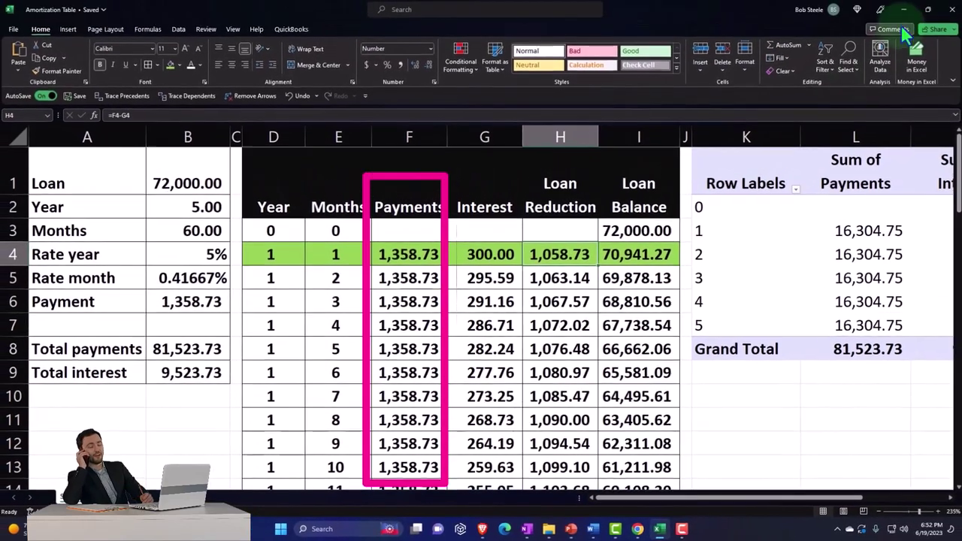
click(903, 9)
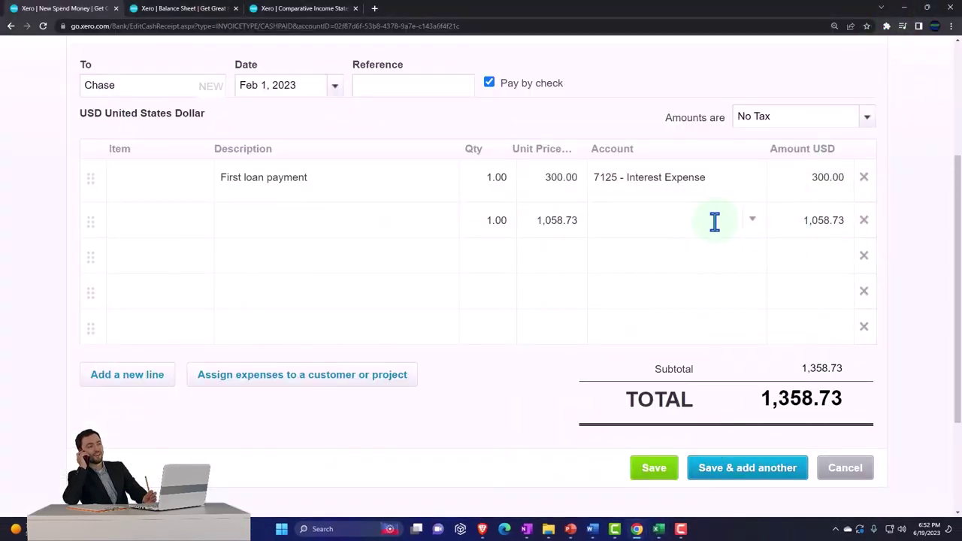
text(loa)
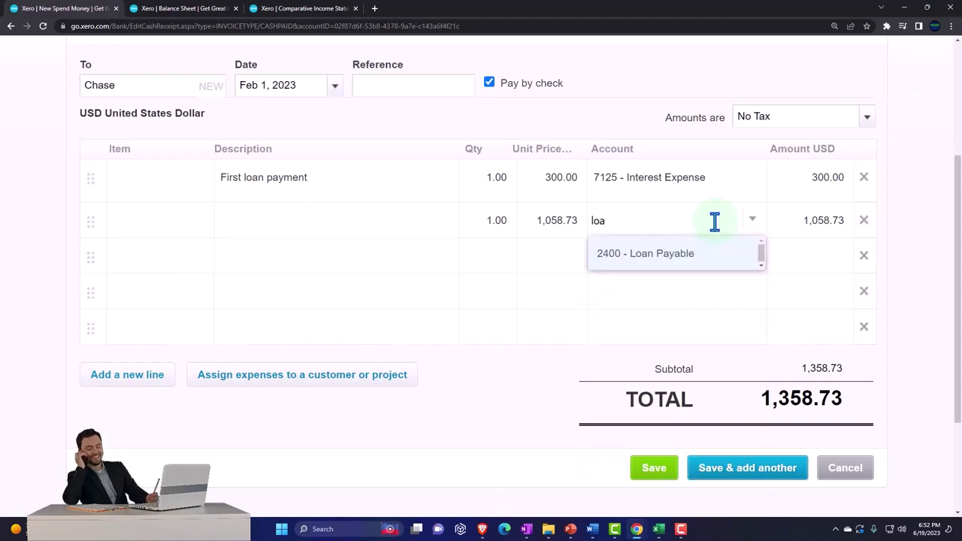
key(Return)
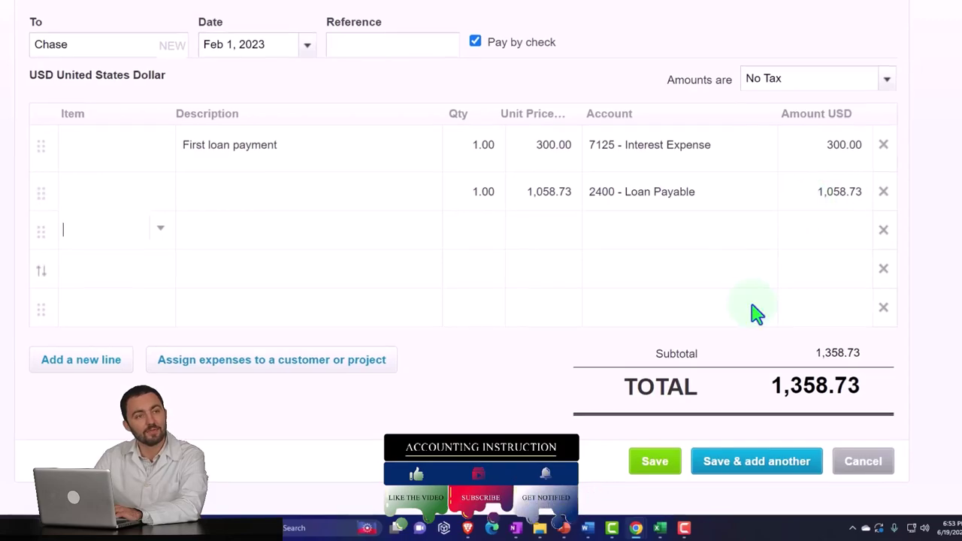
Compare the form against the loan balance in Excel cell I4
click(660, 527)
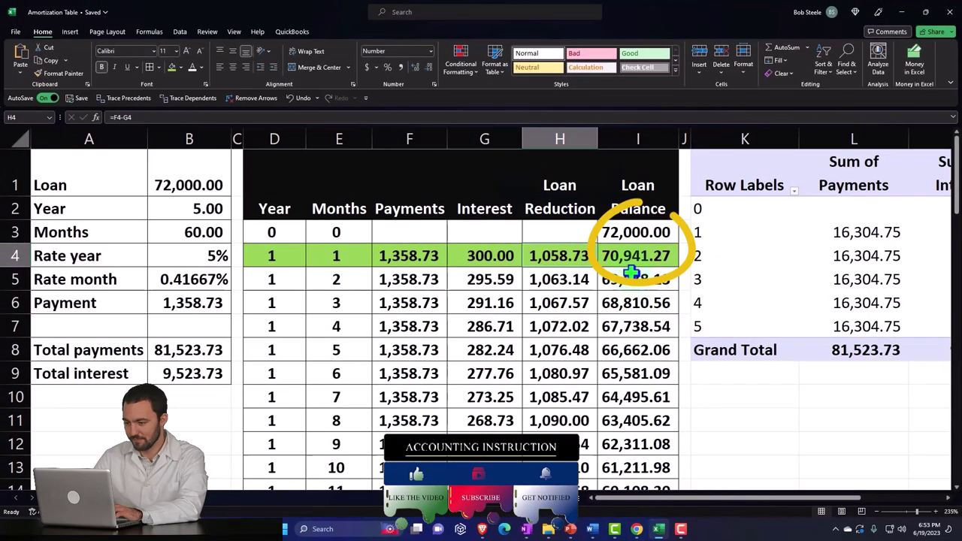
click(631, 254)
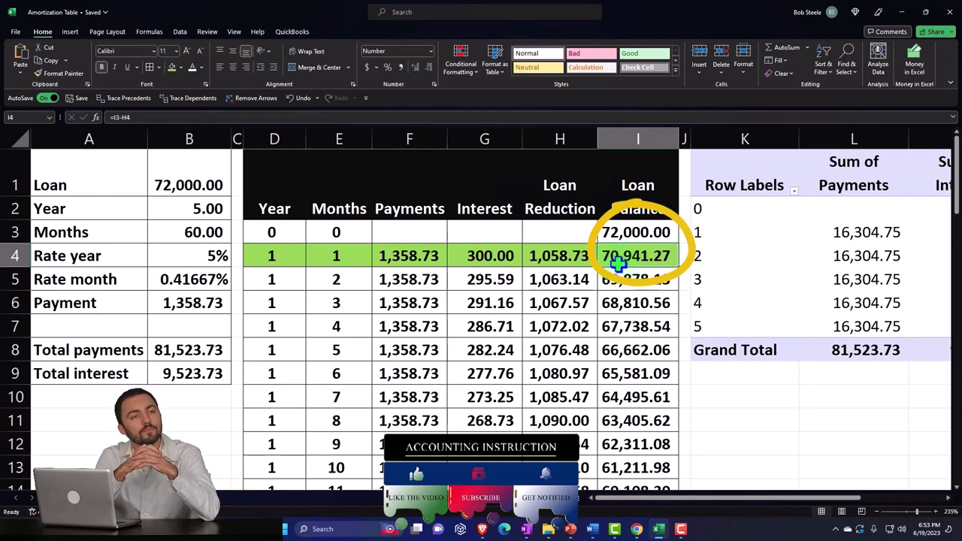
click(660, 530)
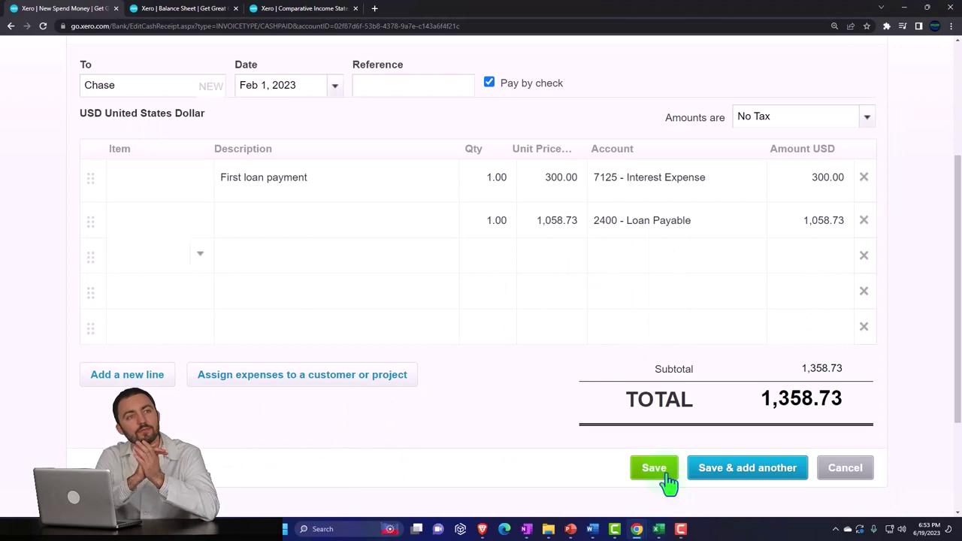
Save the 1,358.73 Chase payment and confirm it as a check
scroll(573, 390, up, 3)
scroll(575, 390, down, 2)
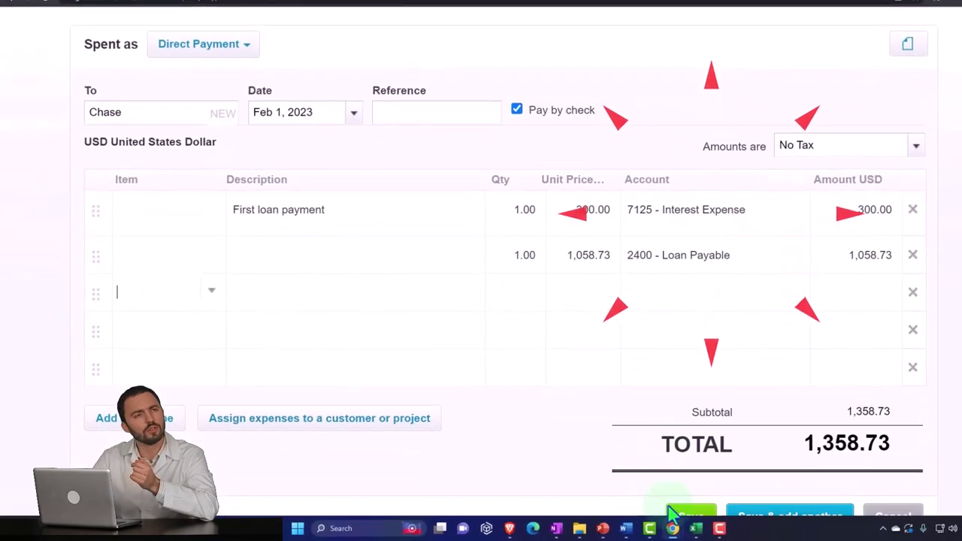
click(687, 514)
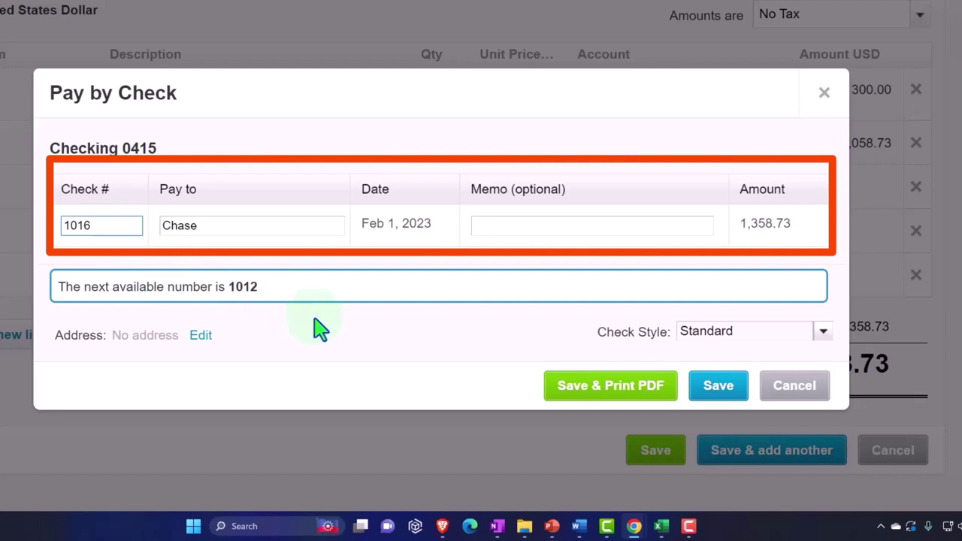
click(713, 392)
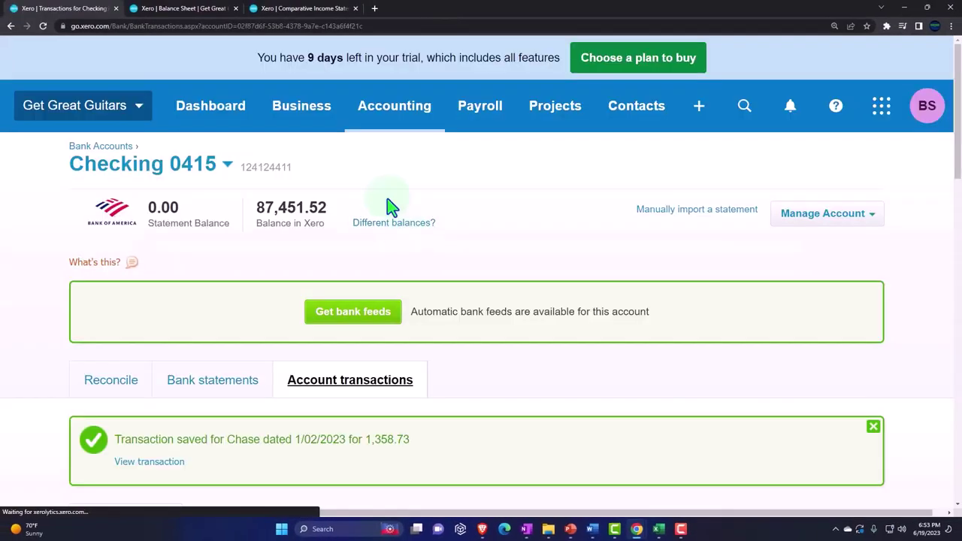
Refresh the Balance Sheet report with the Update button
click(185, 8)
scroll(511, 264, up, 10)
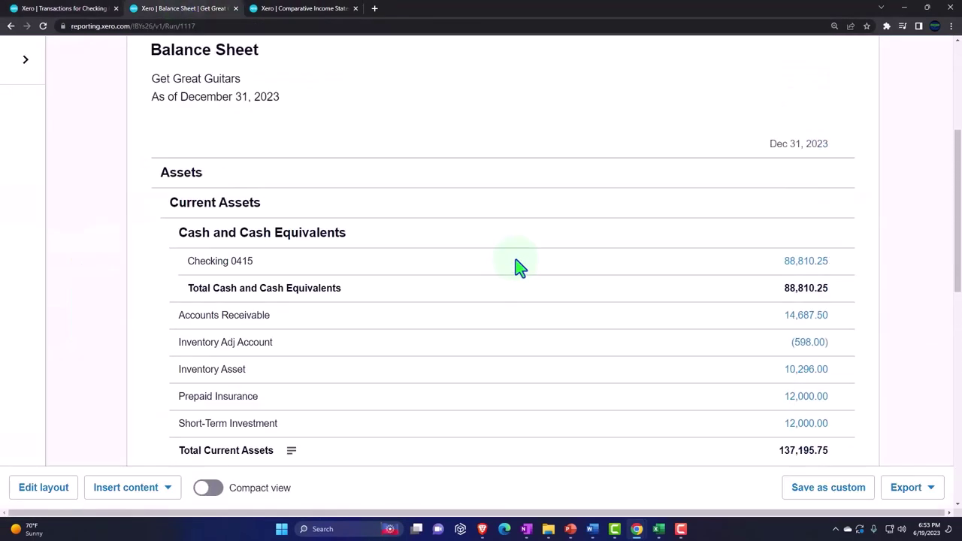
click(840, 177)
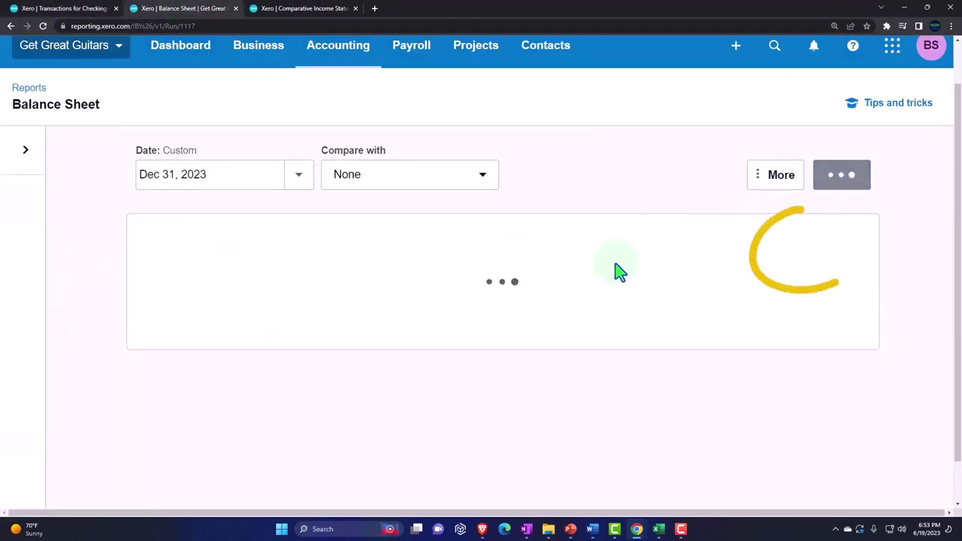
scroll(619, 273, down, 5)
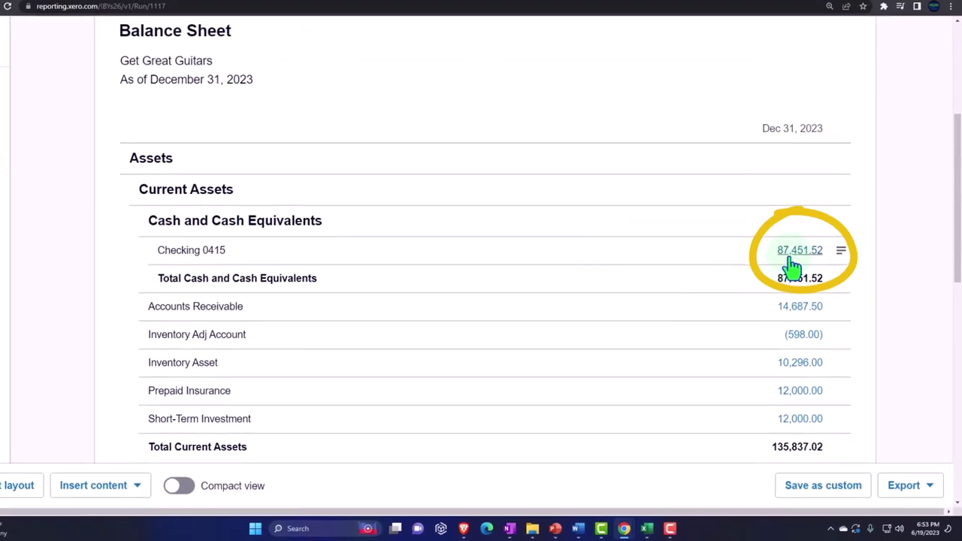
Open Checking 0415 transactions and find the Feb 1 Chase 1,358.73 payment
click(794, 254)
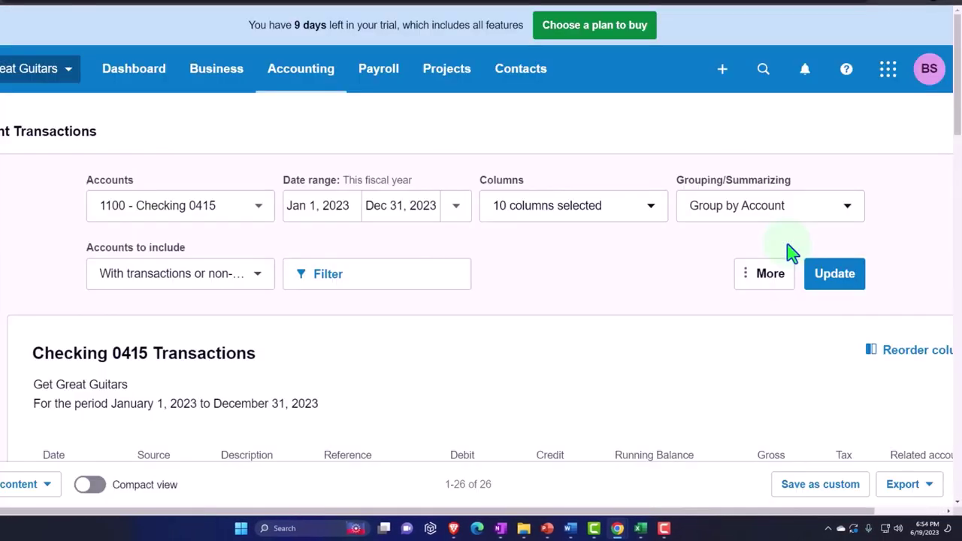
scroll(793, 253, down, 10)
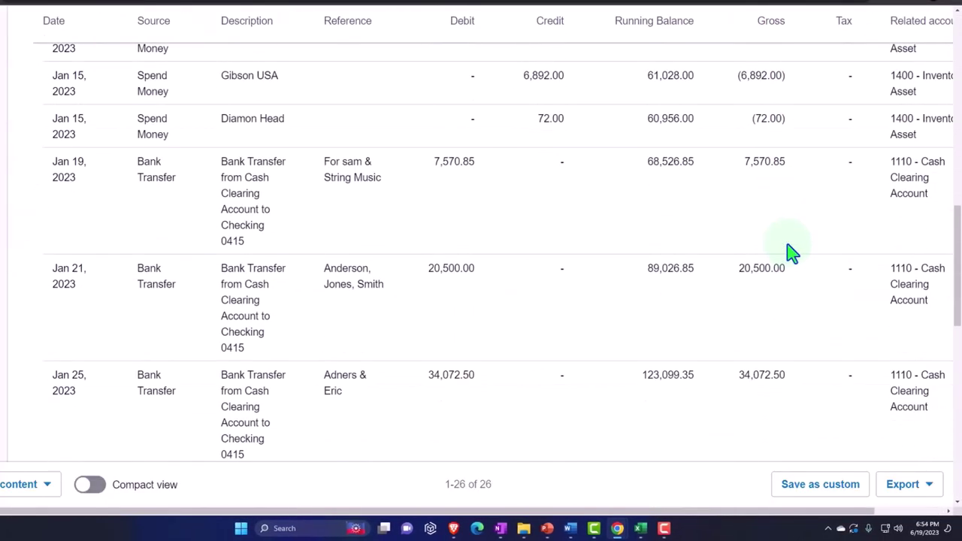
scroll(793, 253, down, 10)
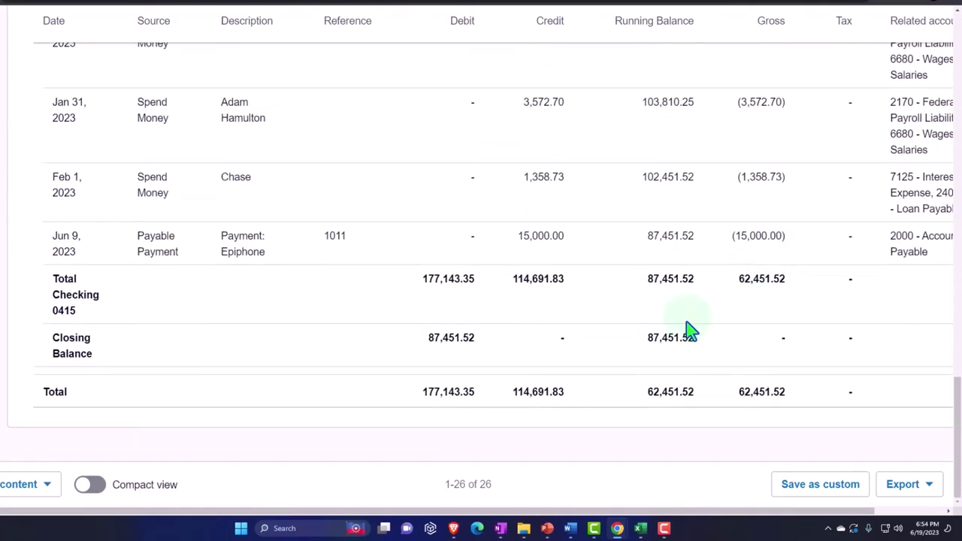
click(545, 182)
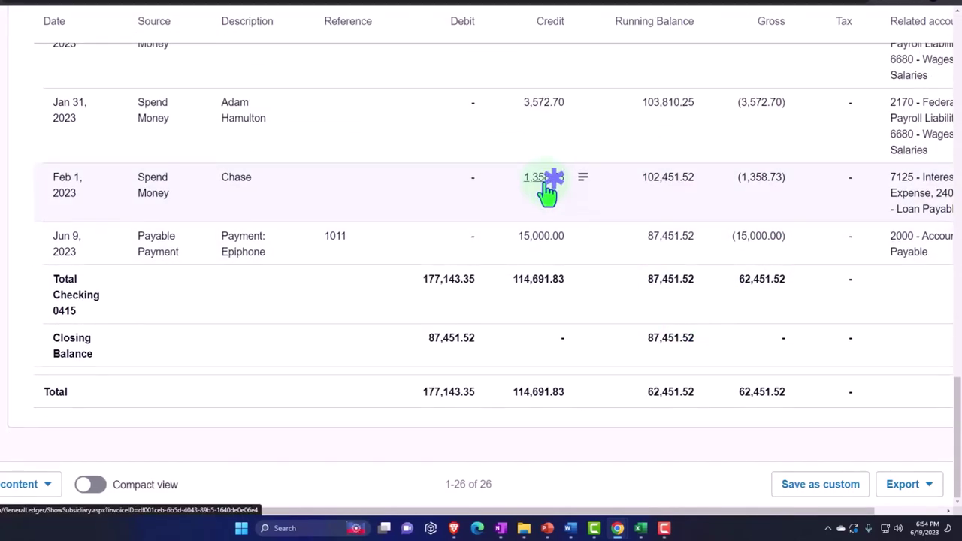
click(644, 528)
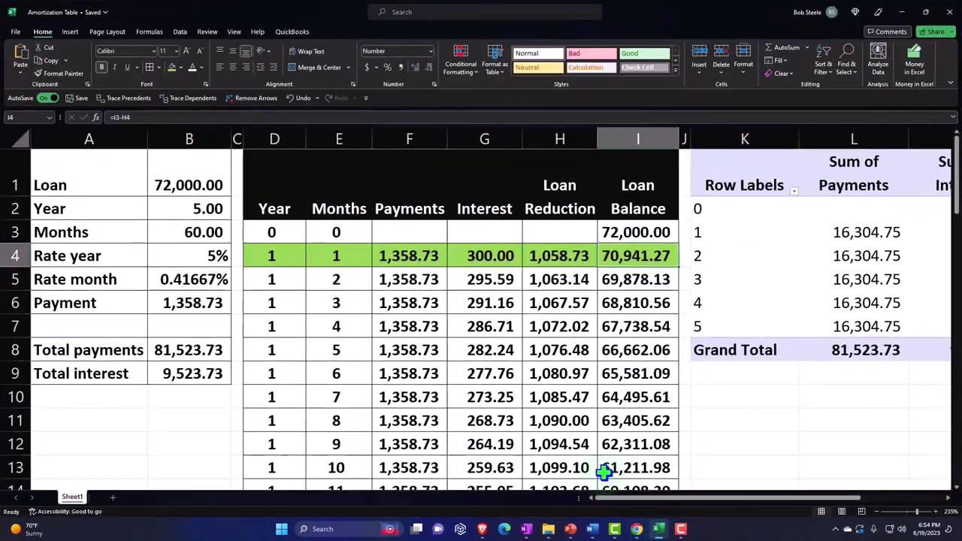
click(900, 12)
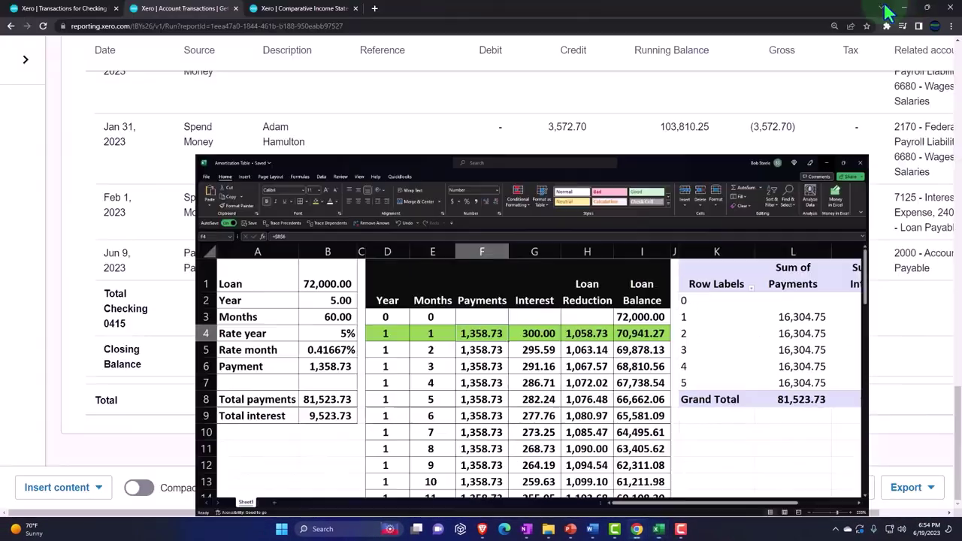
scroll(380, 255, up, 20)
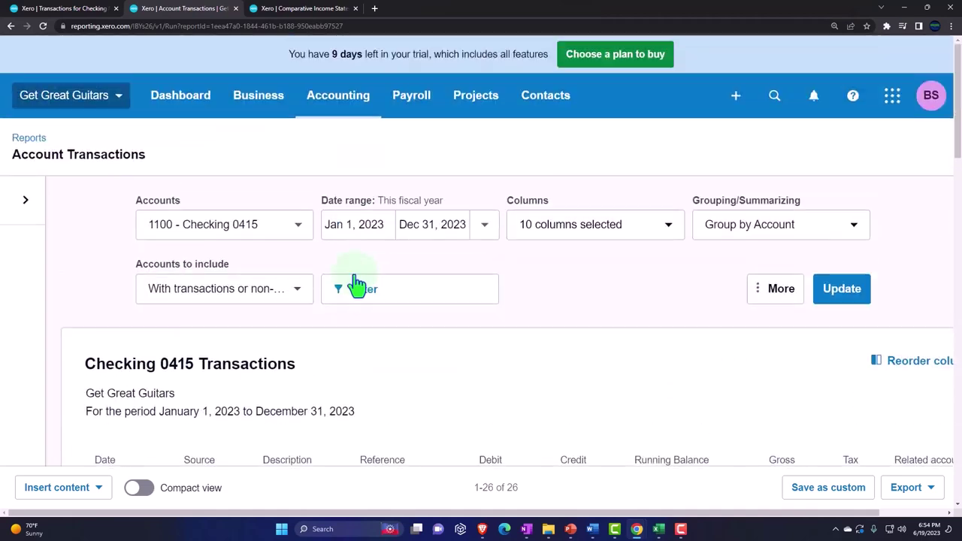
Update the comparative income statement and review Feb 2023's 300.00 interest expense
click(301, 13)
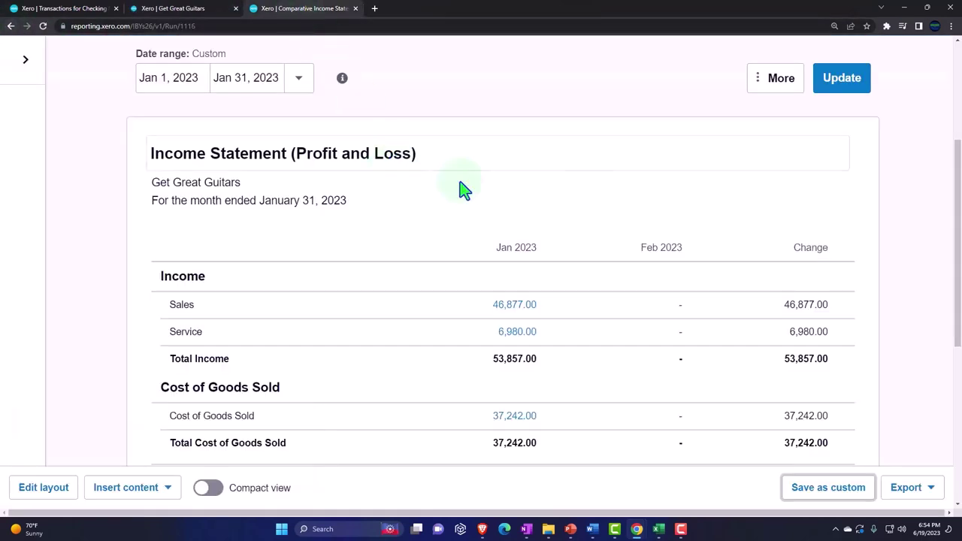
click(834, 85)
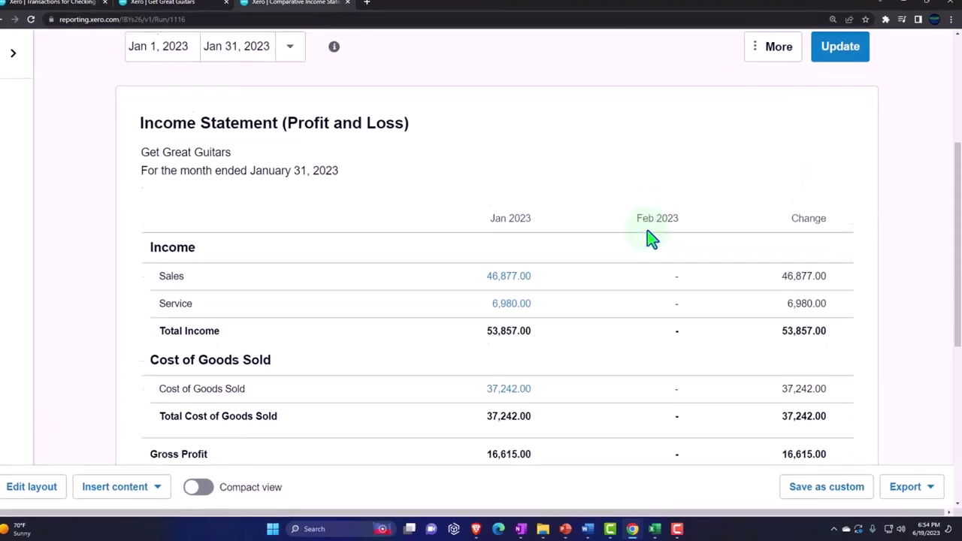
scroll(651, 239, down, 5)
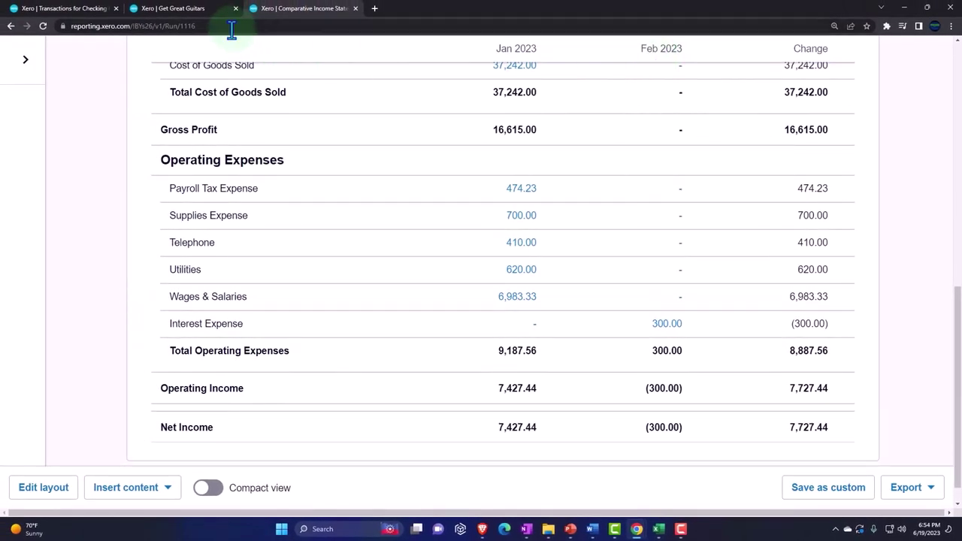
click(187, 13)
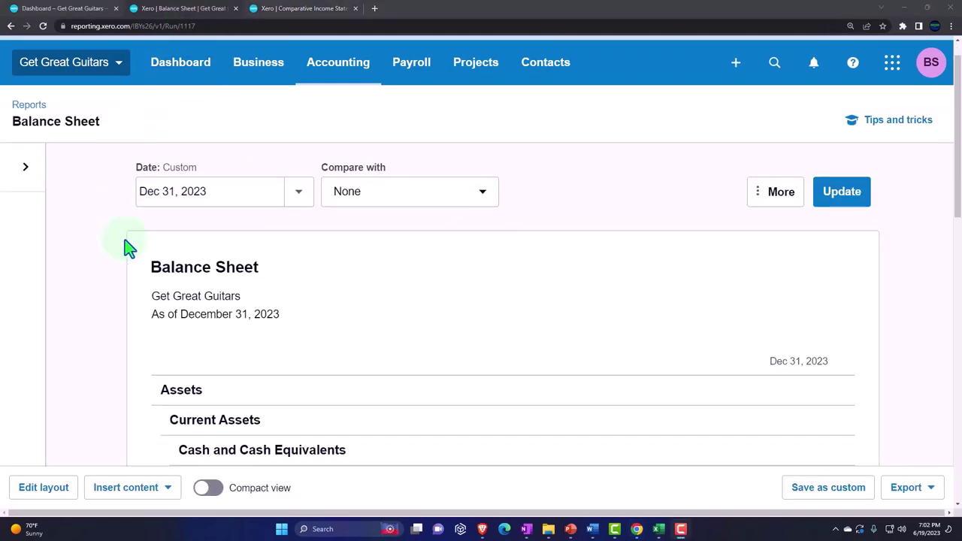
Check that Loan Payable reads 70,941.27 under Current Liabilities, comparing against the amortization table
scroll(128, 248, down, 6)
scroll(128, 247, down, 5)
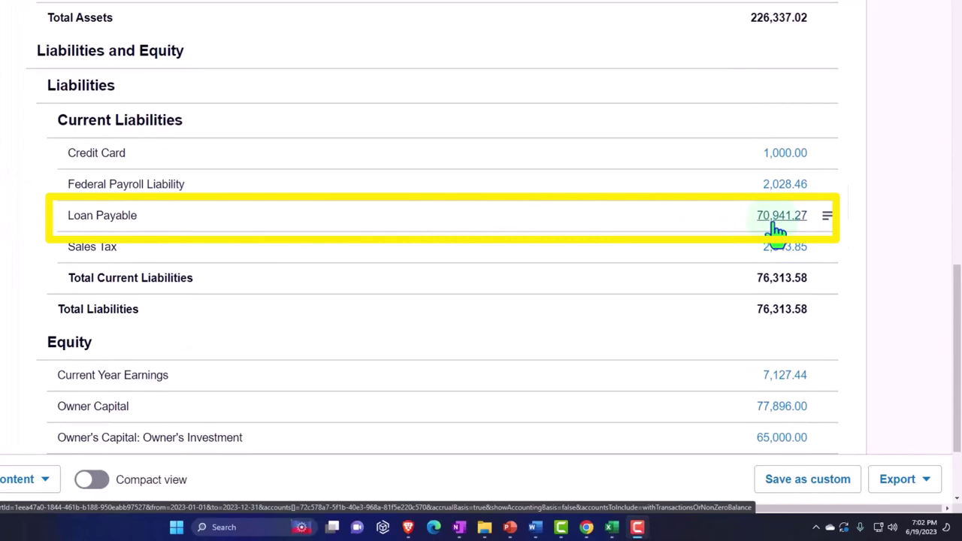
click(611, 527)
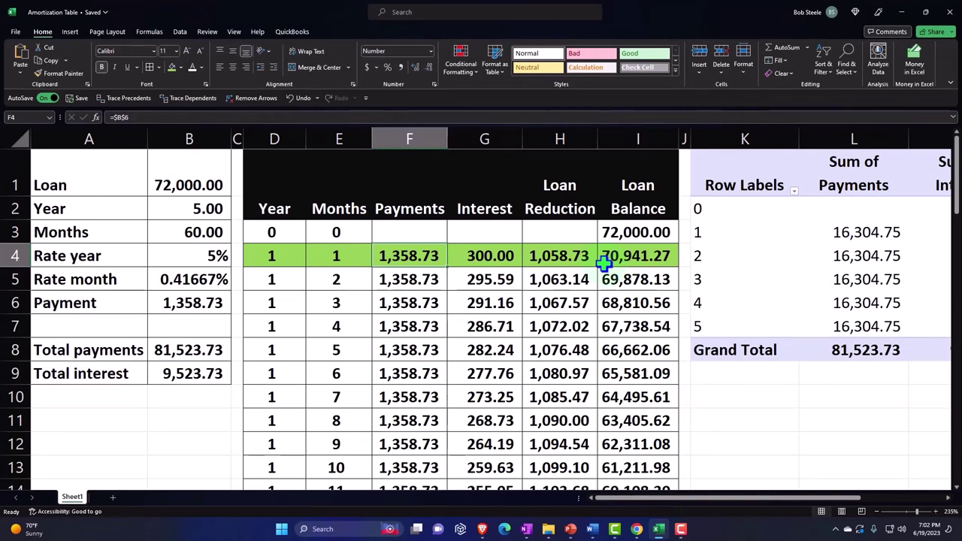
Remove the green fill from the month 1 row D4:I4
drag(287, 255, 617, 257)
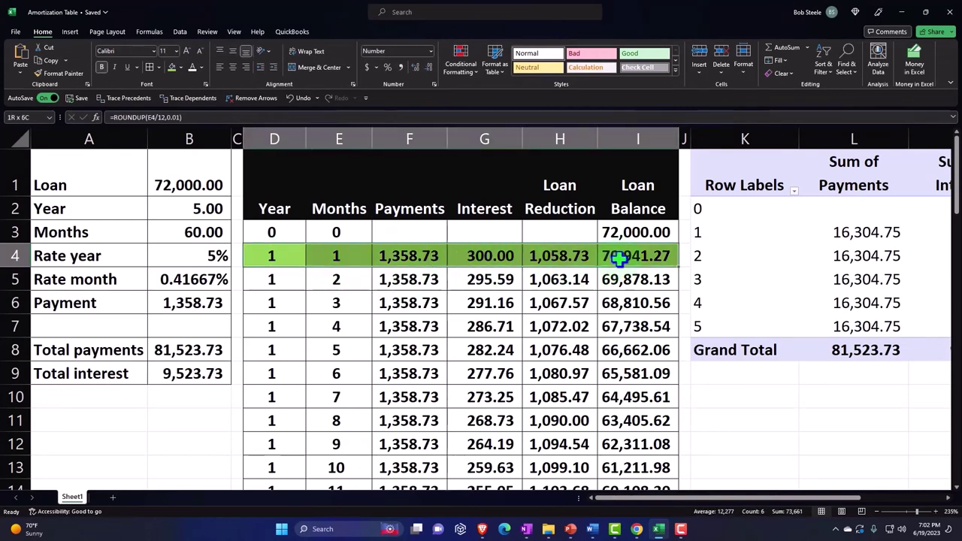
right_click(619, 260)
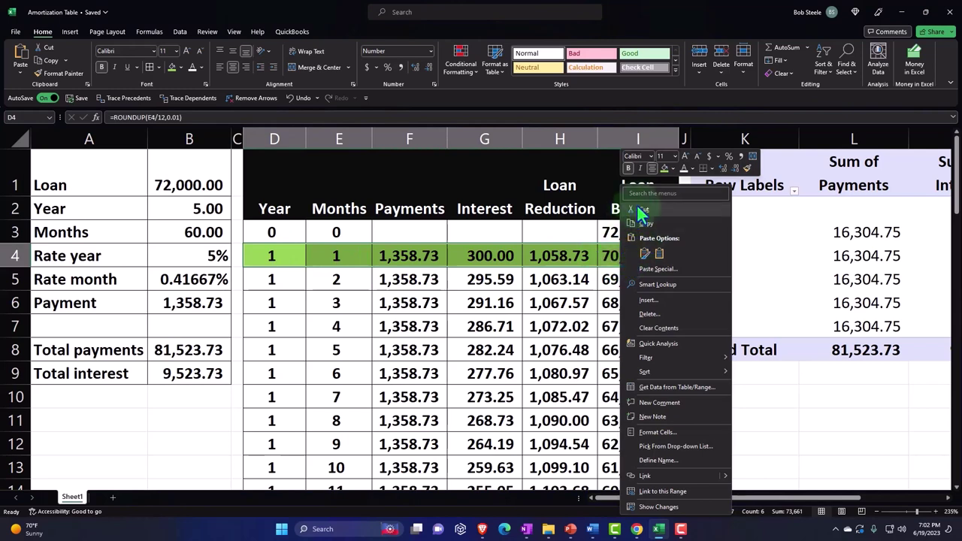
click(674, 169)
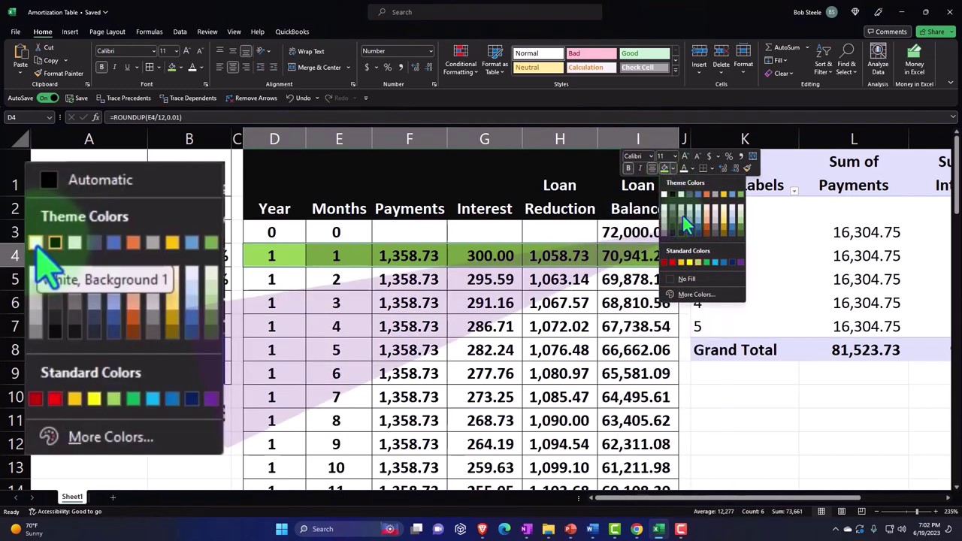
click(685, 274)
Fill the month 2 row D5:I5 light green
drag(299, 276, 624, 278)
right_click(626, 277)
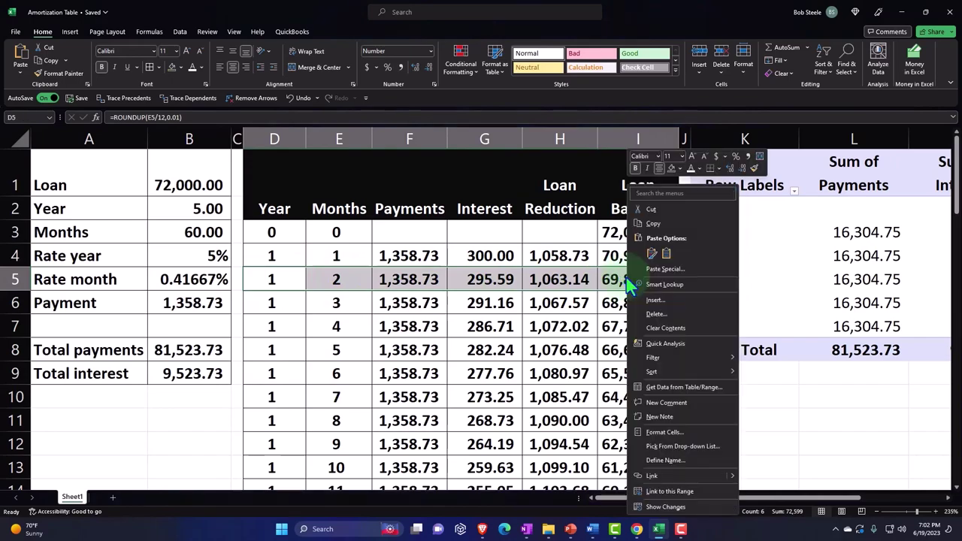
click(675, 169)
click(705, 262)
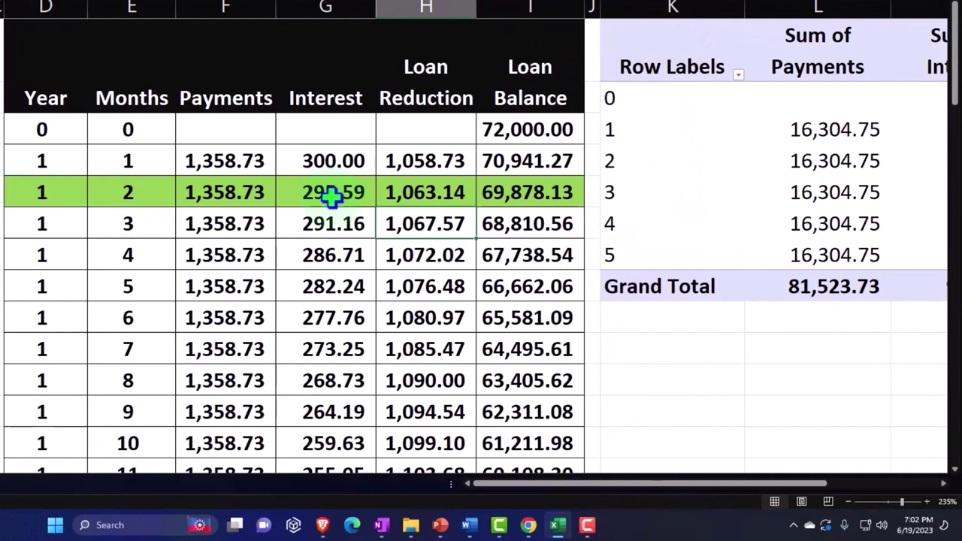
drag(350, 209, 401, 197)
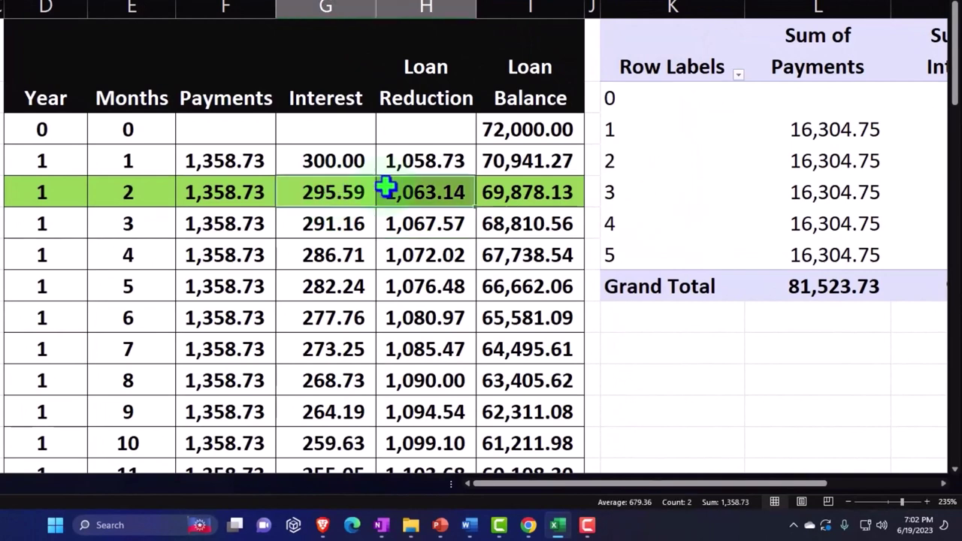
click(350, 243)
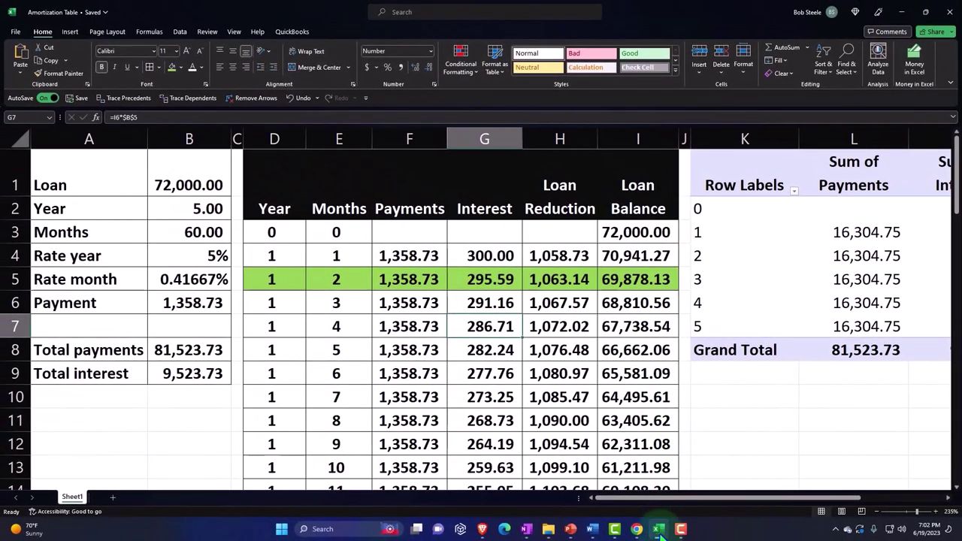
click(659, 530)
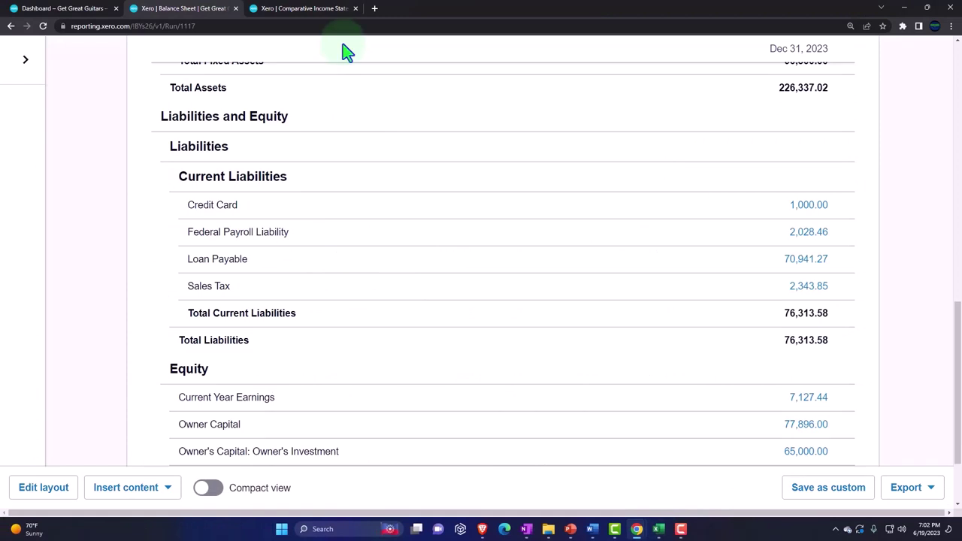
From the dashboard, start a Spend Money transaction paid out of Checking 0415
click(76, 13)
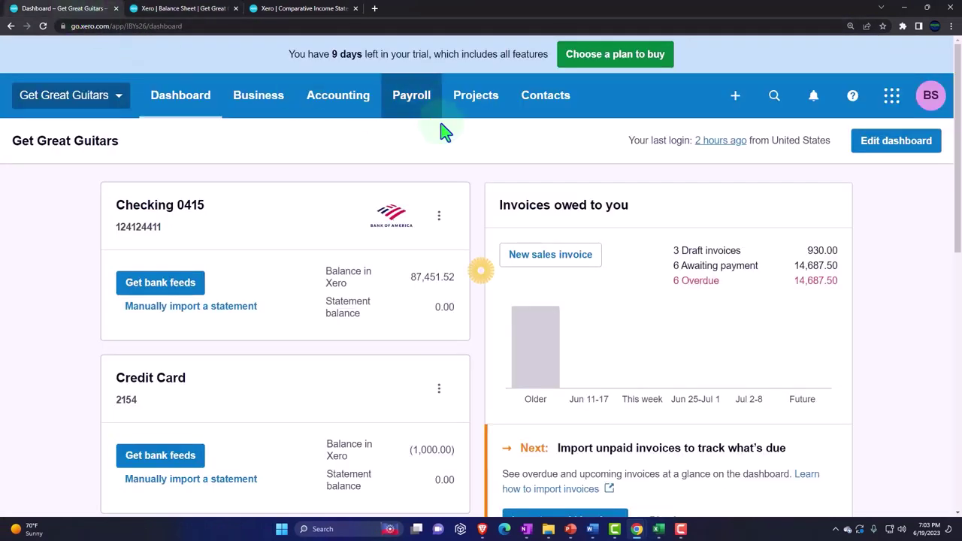
click(733, 98)
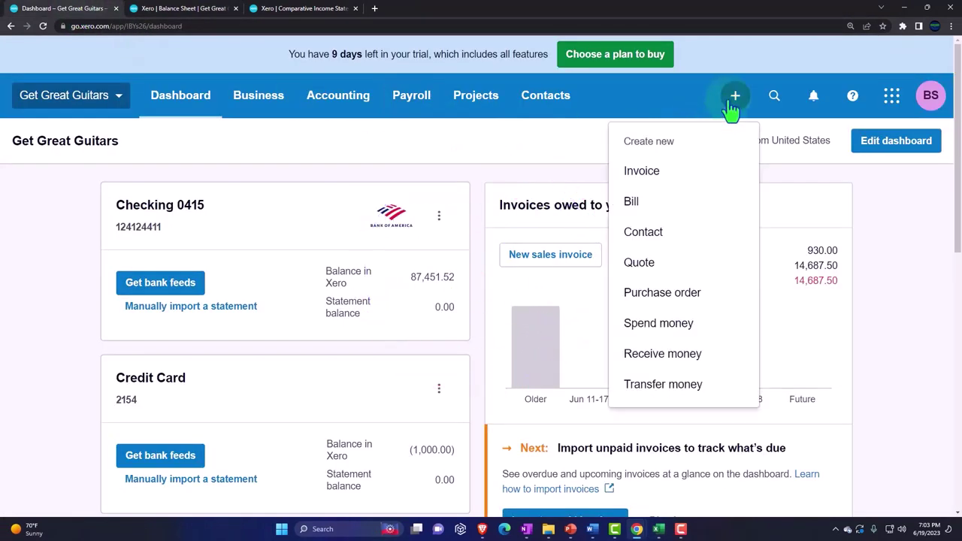
click(680, 324)
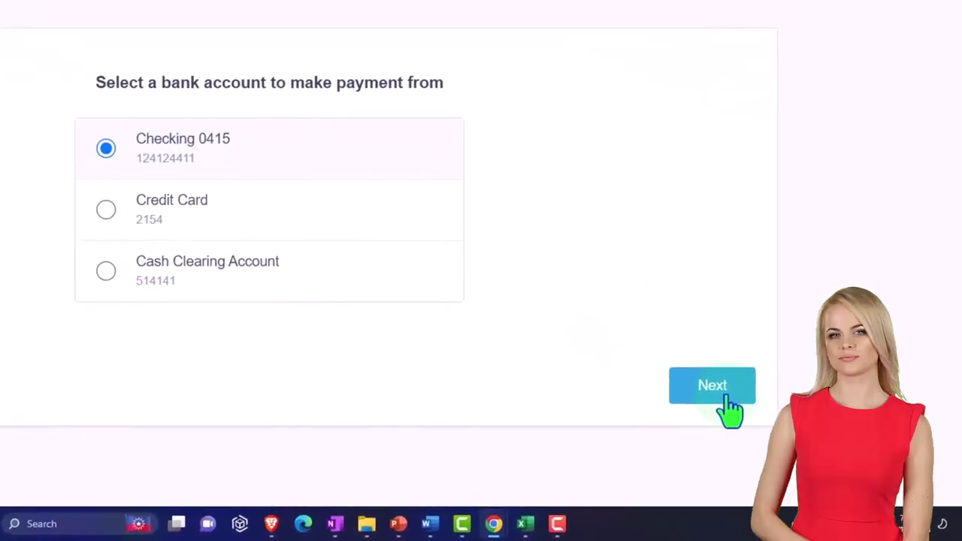
click(725, 397)
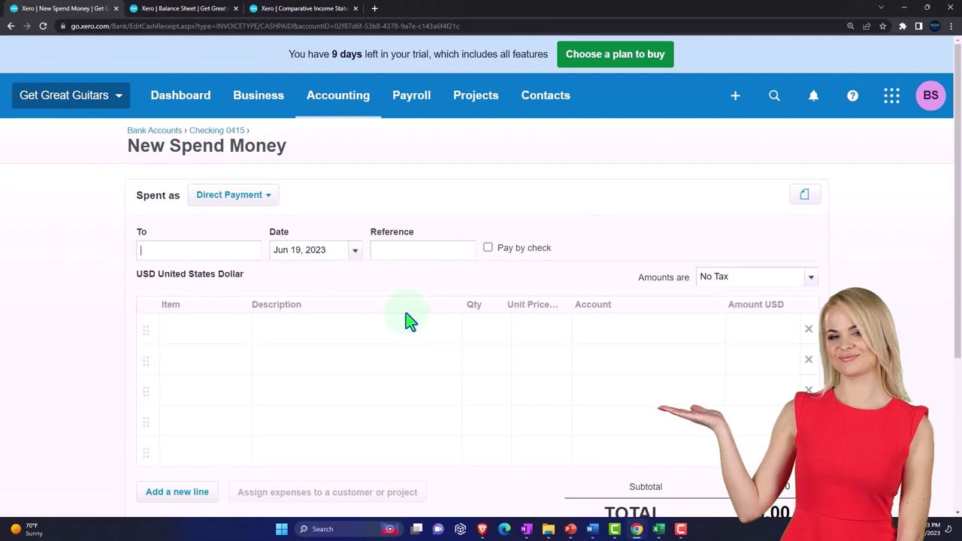
Enlarge the page and enter Chase as the payee
key(ctrl+plus)
scroll(406, 320, down, 1)
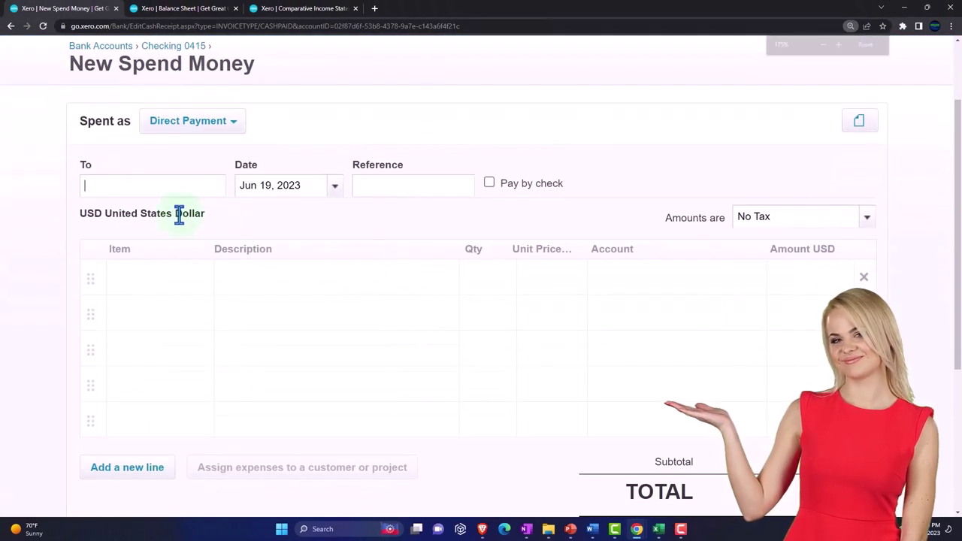
text(cah)
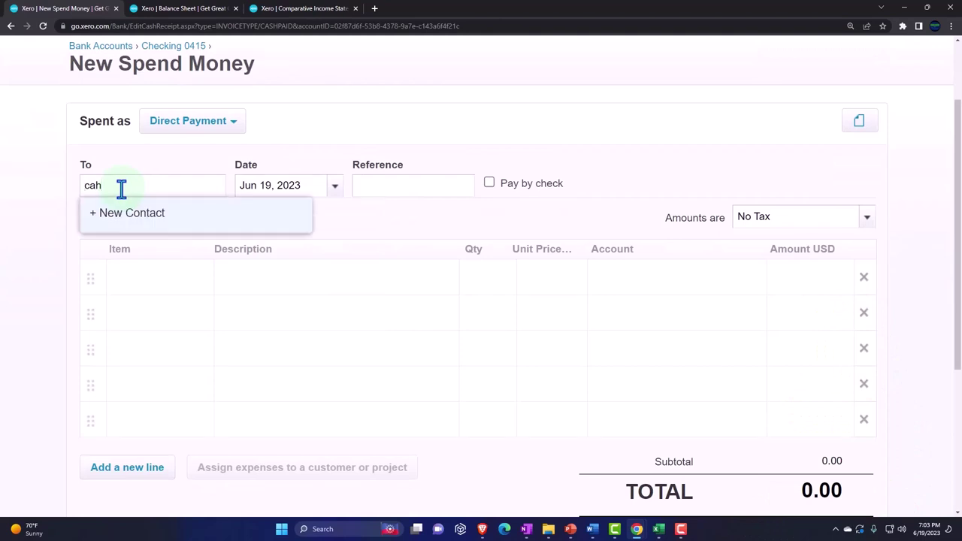
key(BackSpace)
key(BackSpace)
text(h)
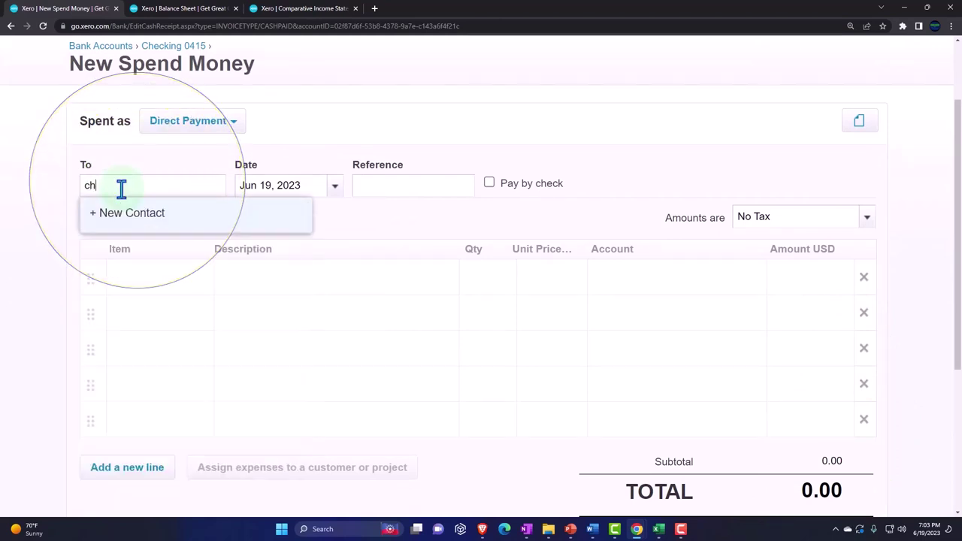
key(BackSpace)
key(BackSpace)
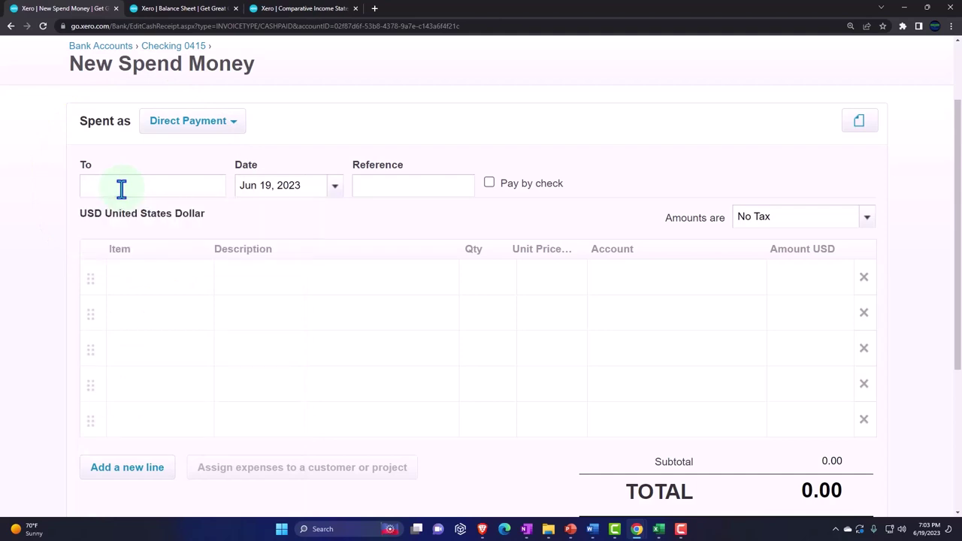
text(Chase)
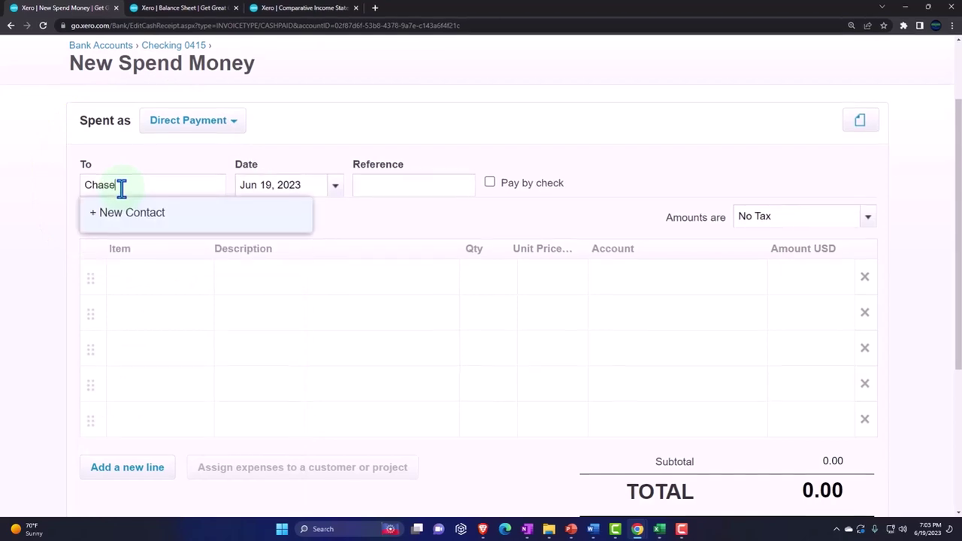
key(Tab)
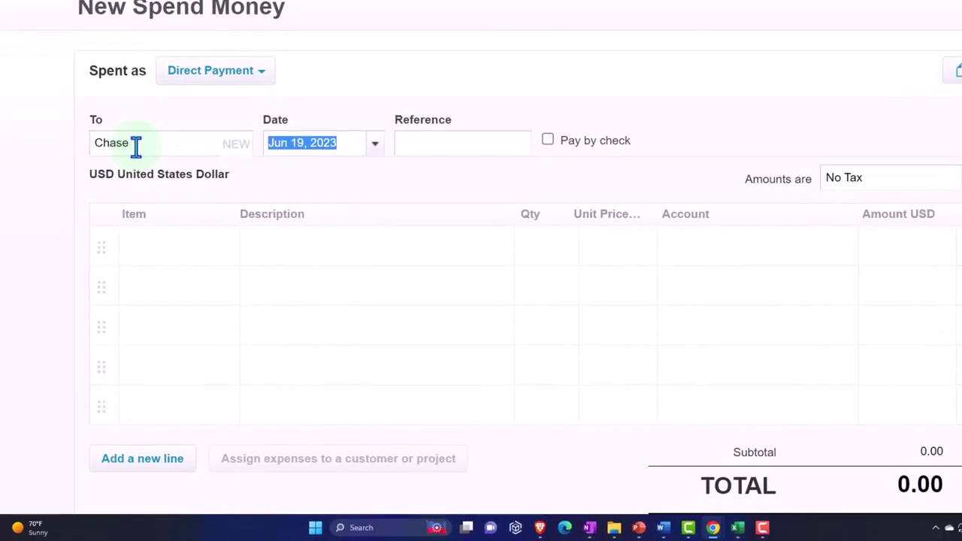
Date the payment Feb 28, 2023 and add a 'Loan payment # 2' line, quantity 1
click(374, 145)
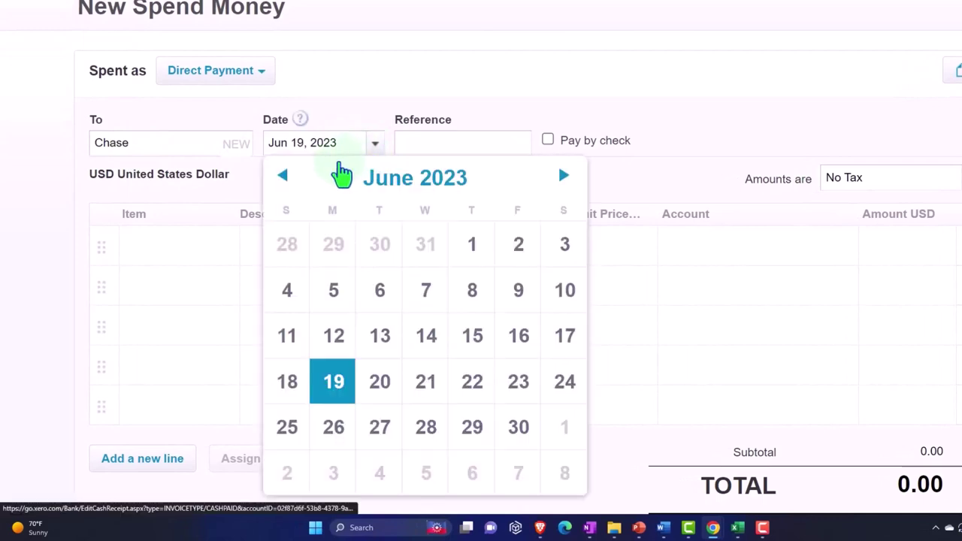
click(293, 185)
click(293, 186)
click(293, 184)
click(293, 185)
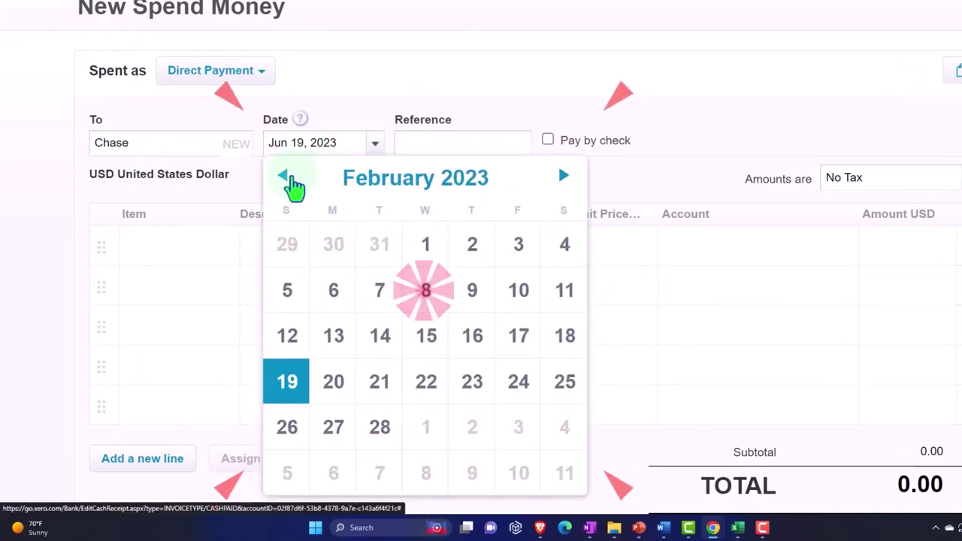
click(382, 425)
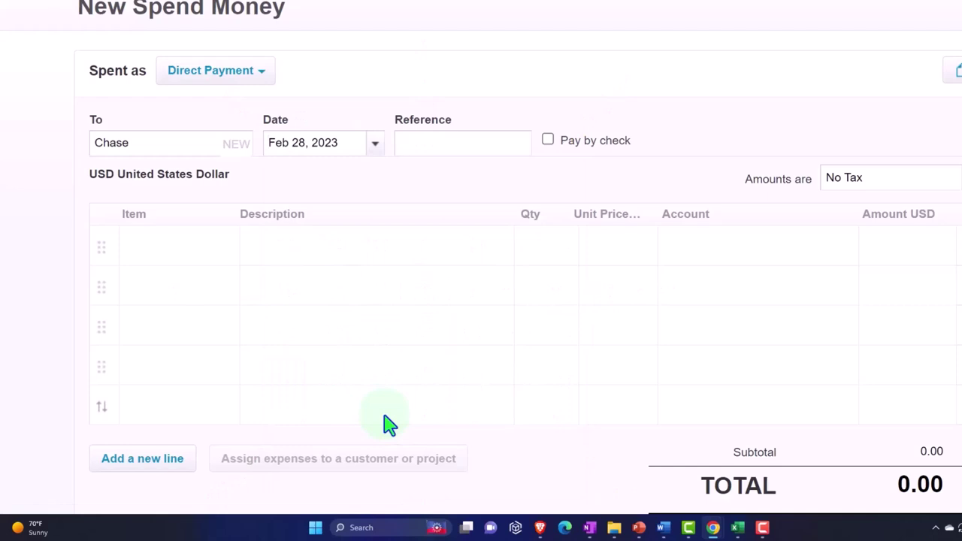
key(Tab)
key(Tab)
key(Tab)
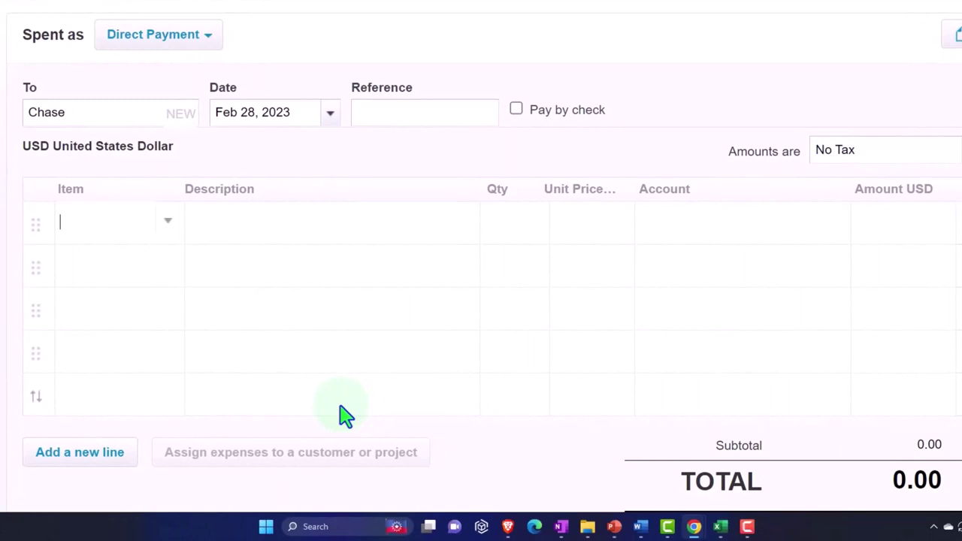
key(Tab)
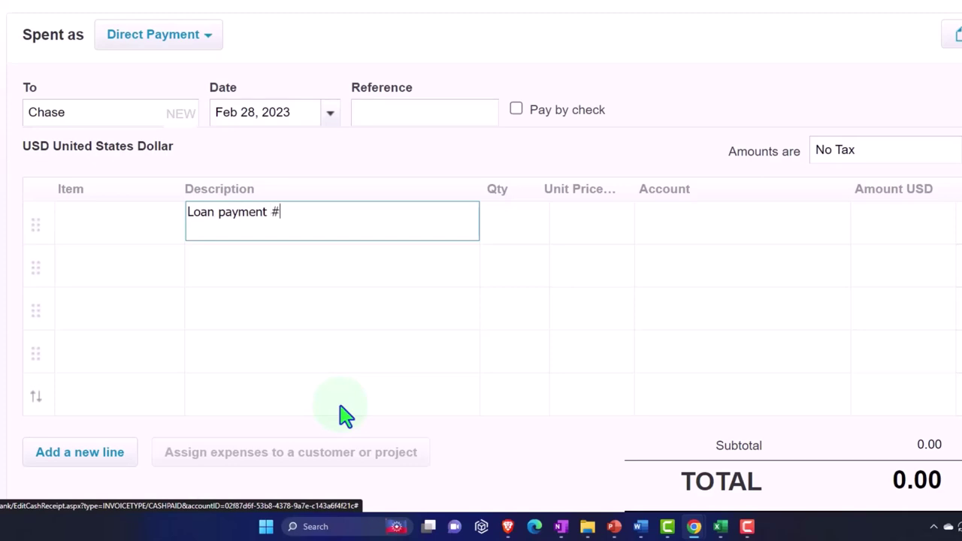
key(Tab)
key(Tab)
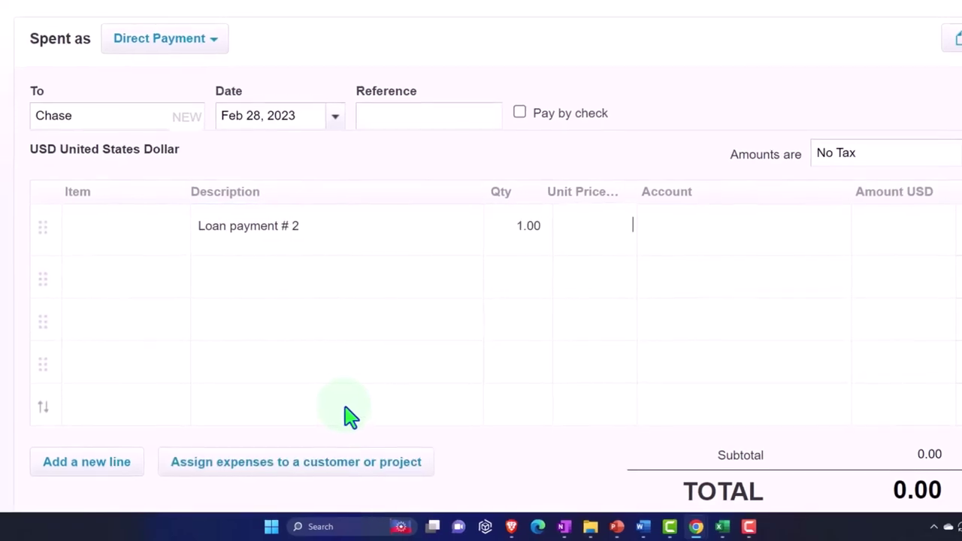
Enter the 295.59 month-2 interest as unit price, coded to 7125 - Interest Expense
click(722, 526)
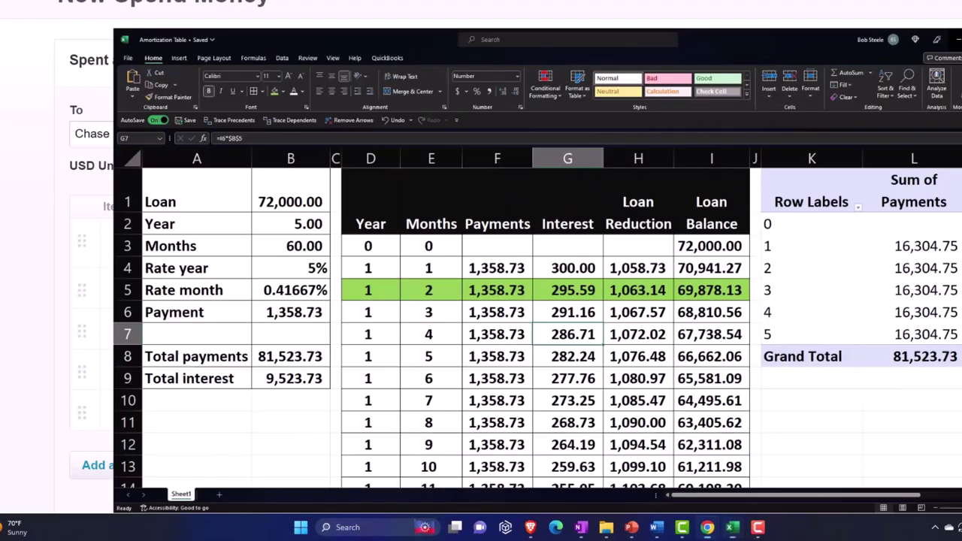
click(707, 527)
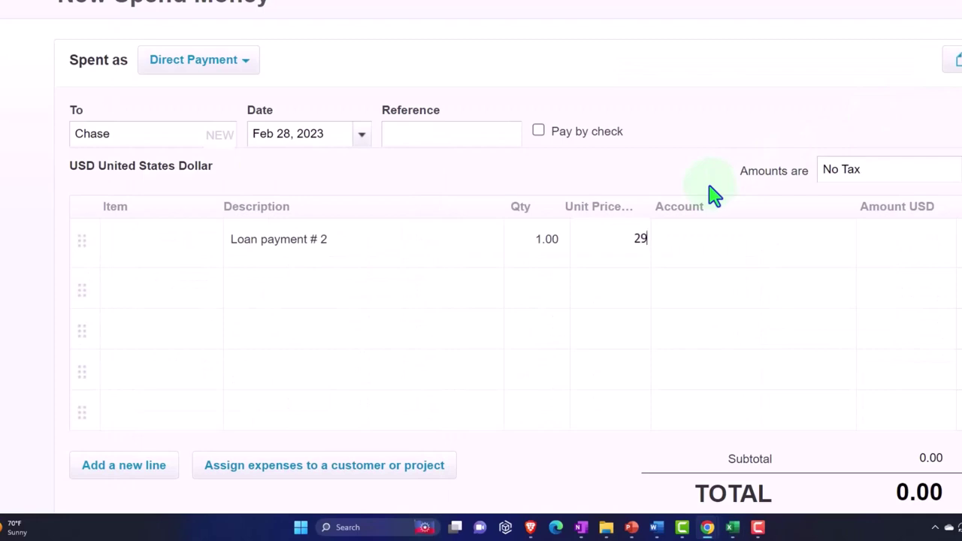
text(59)
key(Tab)
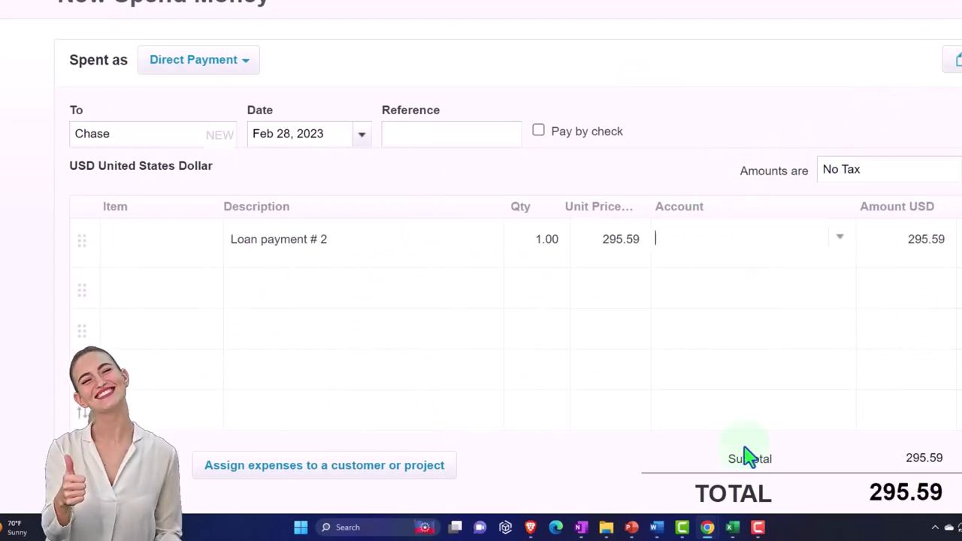
click(731, 530)
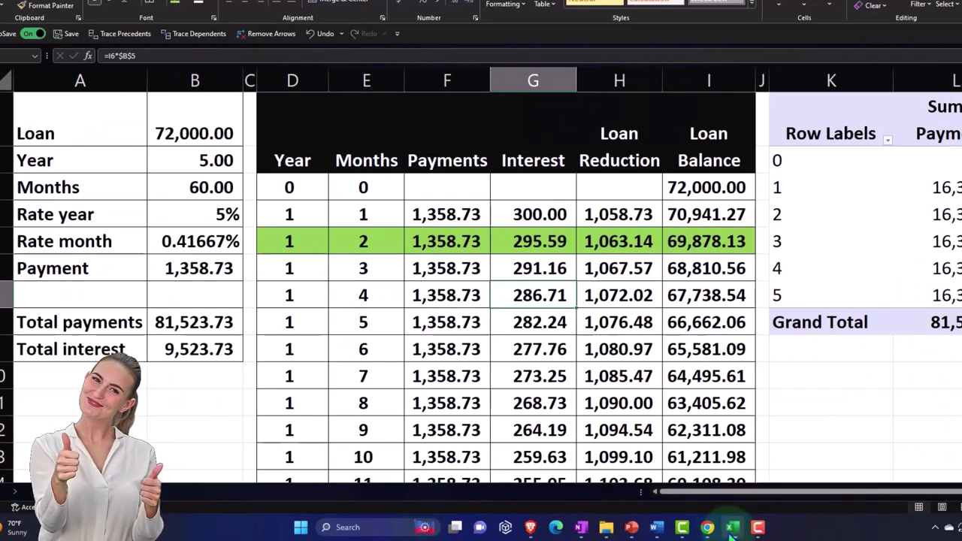
click(731, 530)
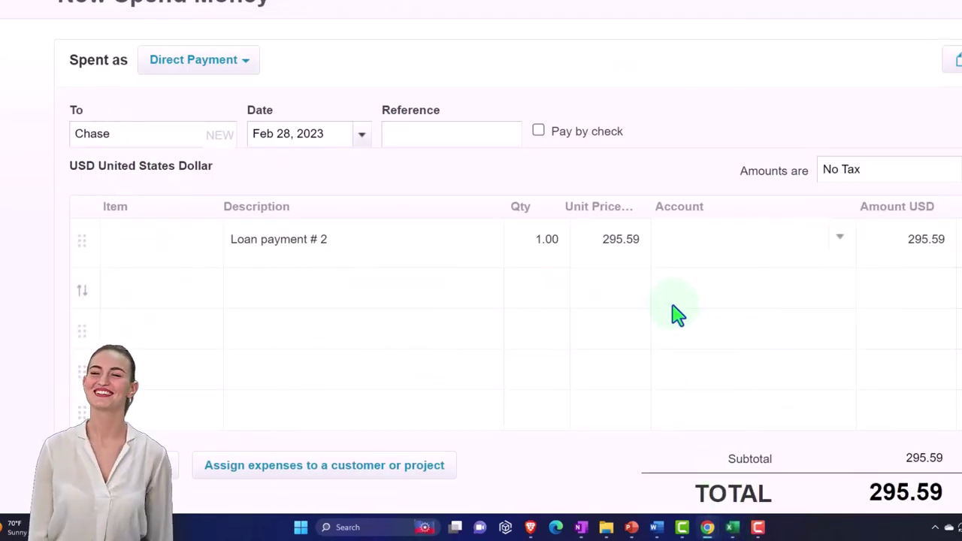
text(inter)
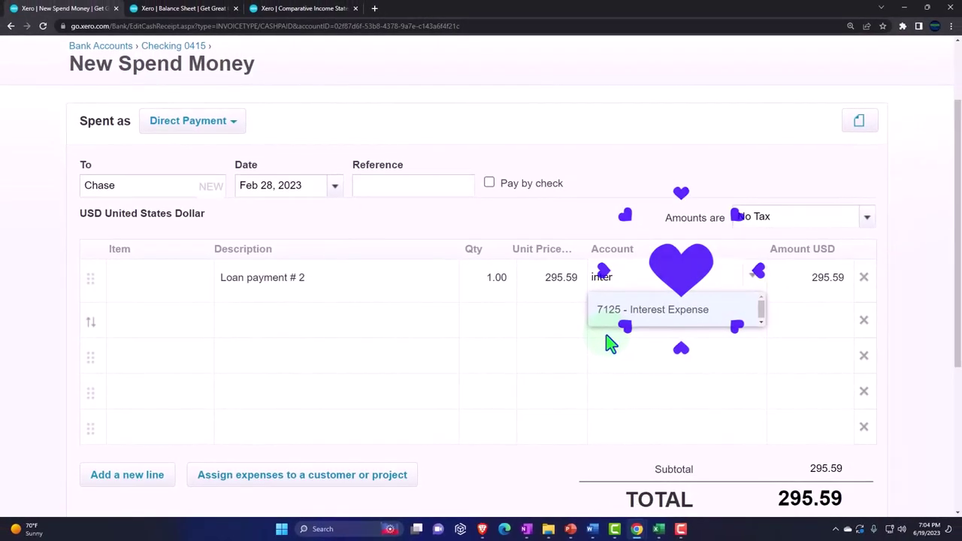
click(609, 342)
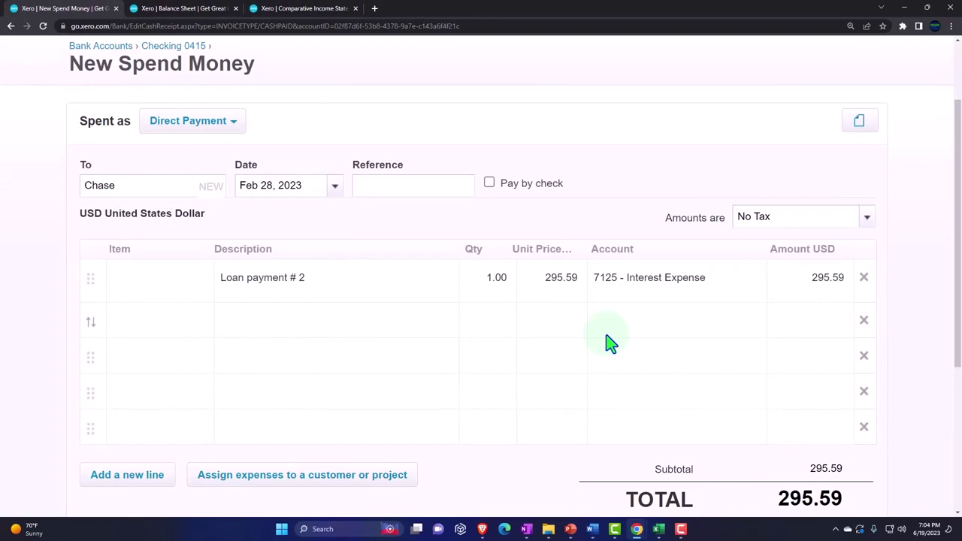
click(662, 530)
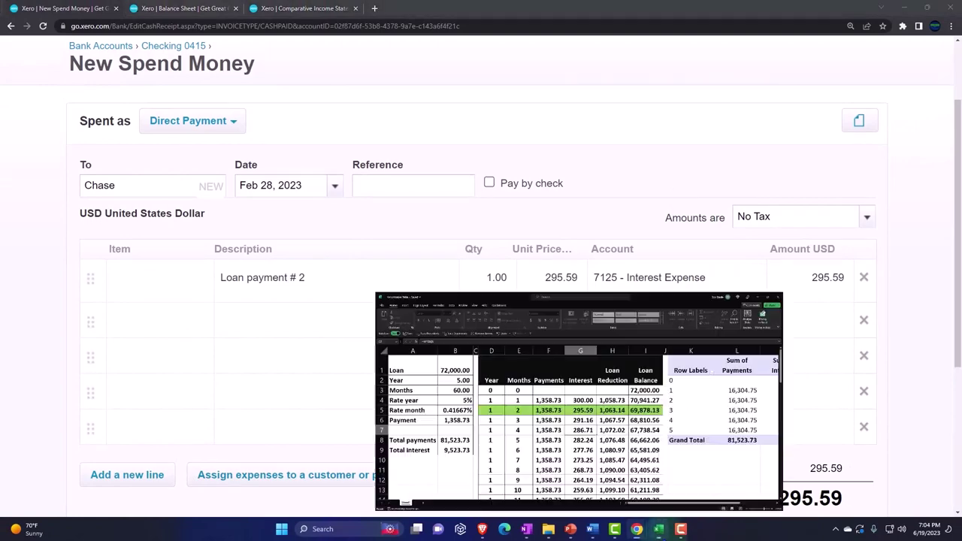
click(583, 281)
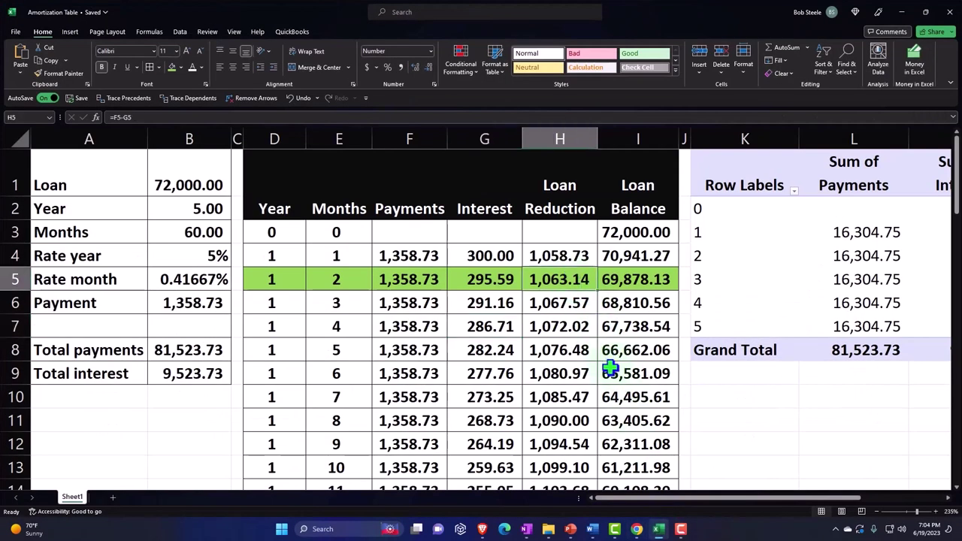
Add a 1,063.14 line to 2400 - Loan Payable, making the total 1,358.73
click(661, 531)
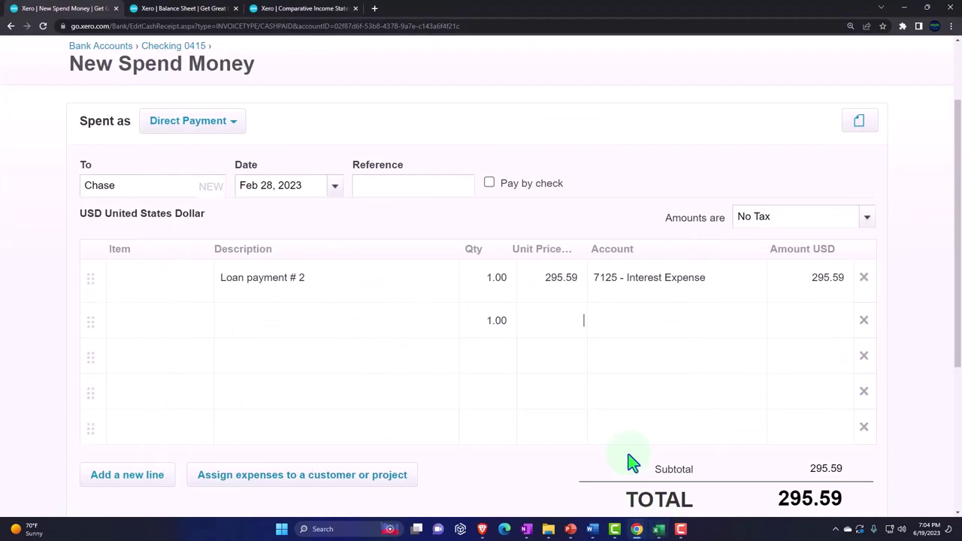
text(10)
text(63.14)
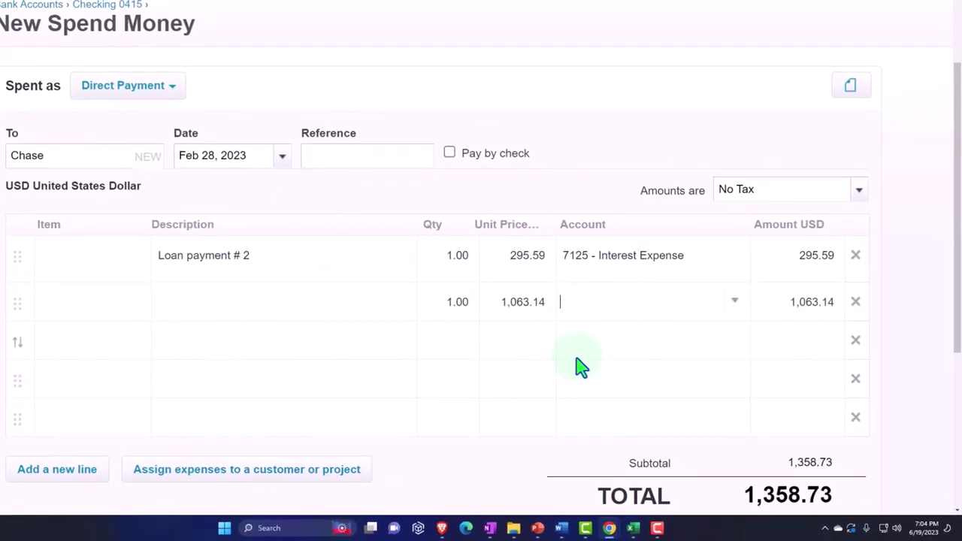
text(loa)
key(Tab)
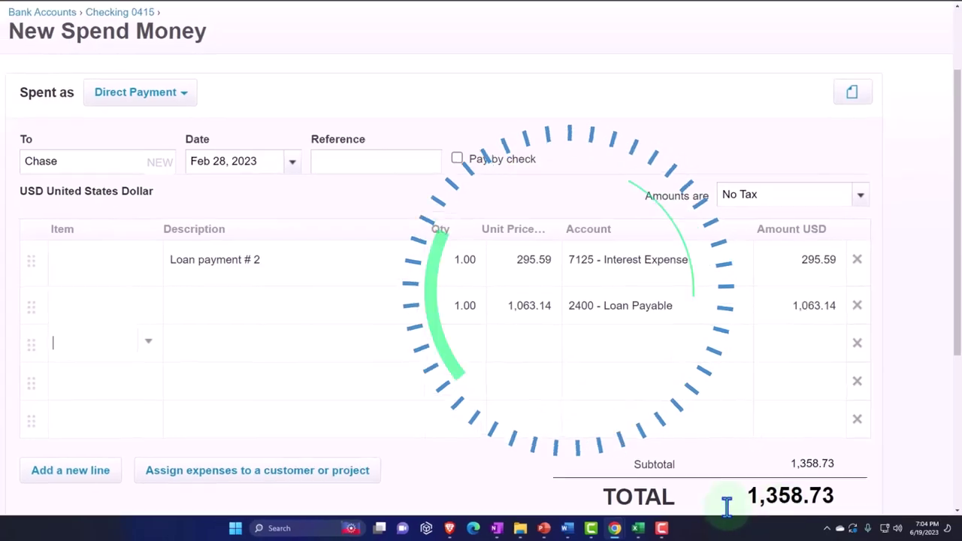
click(651, 529)
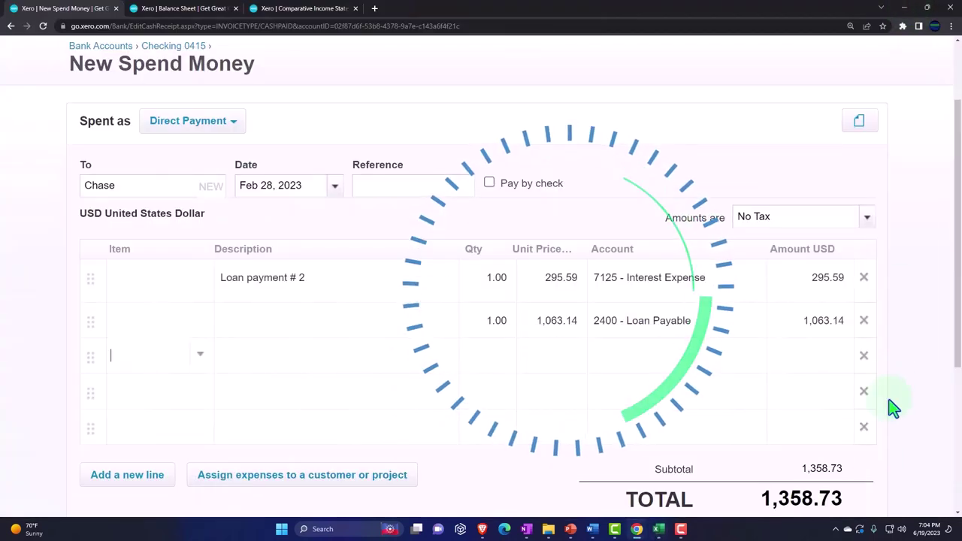
scroll(866, 488, down, 1)
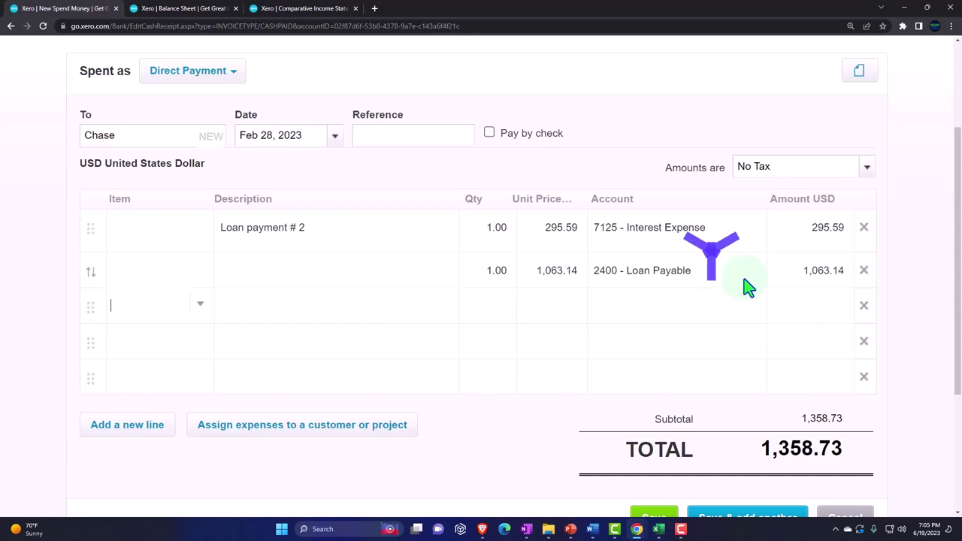
Check the month-two loan balance in cell I5, then save the 1,358.73 Chase payment
scroll(740, 301, down, 1)
click(660, 532)
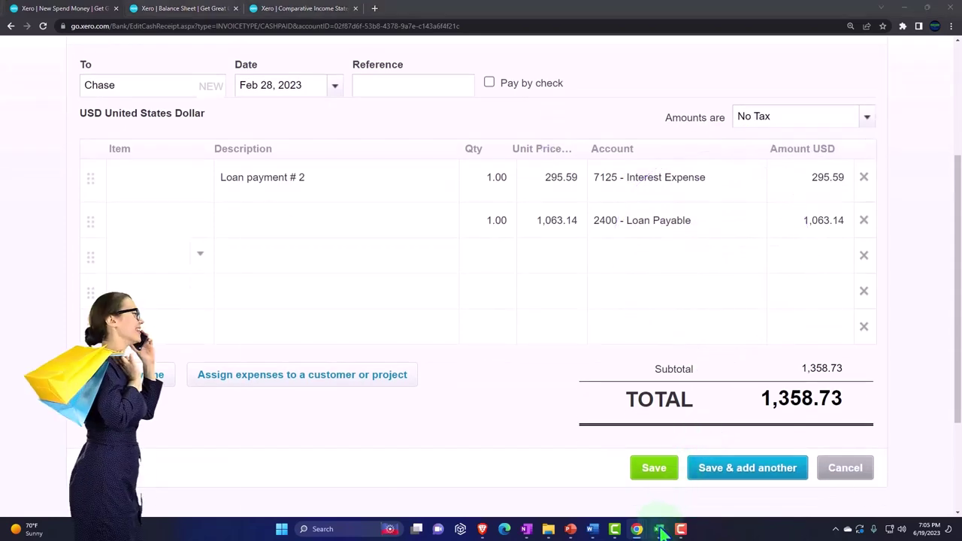
click(639, 279)
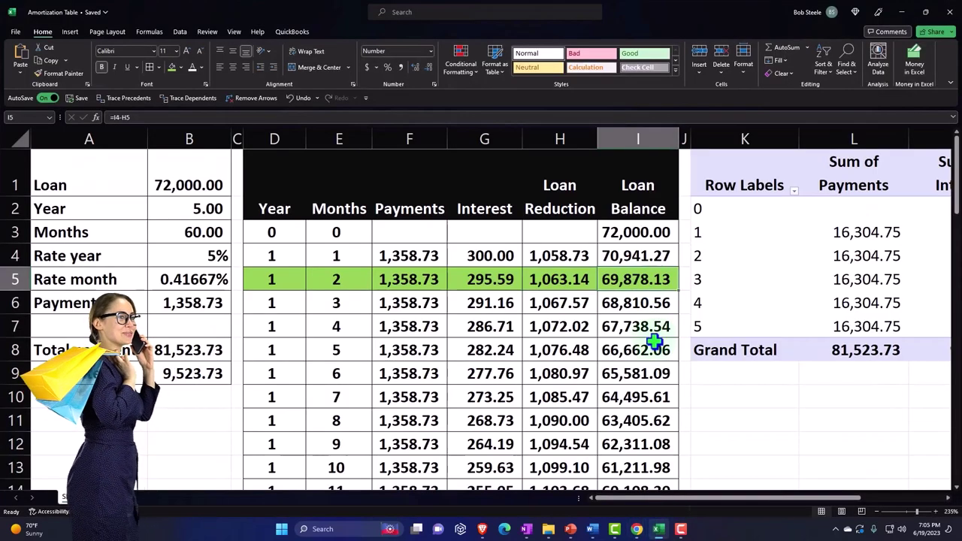
click(899, 12)
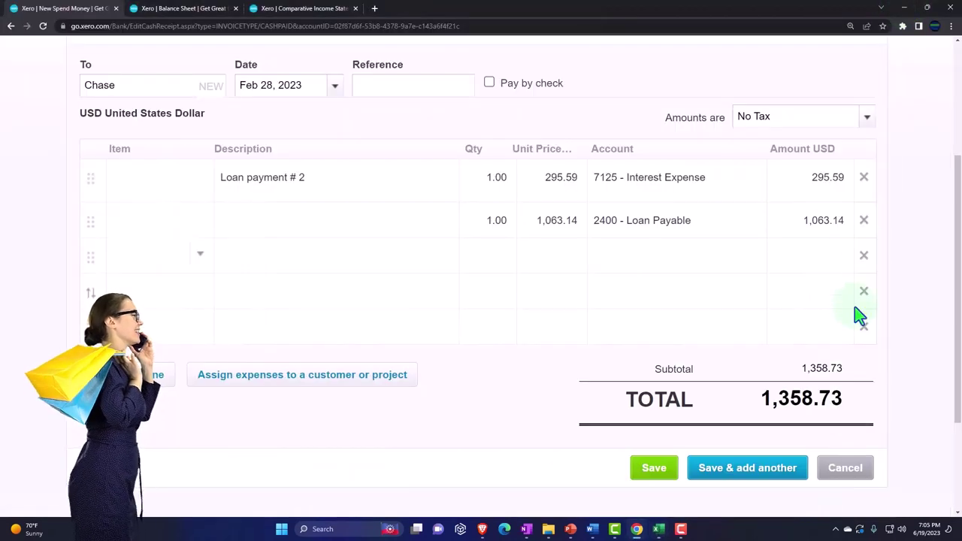
click(651, 468)
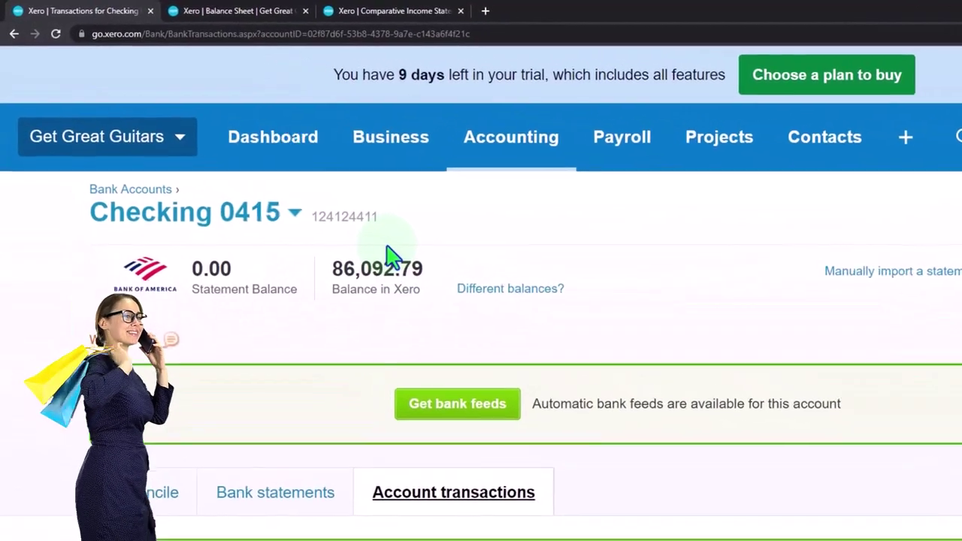
Update the Balance Sheet and drill into Checking 0415's 86,092.79 balance
click(258, 10)
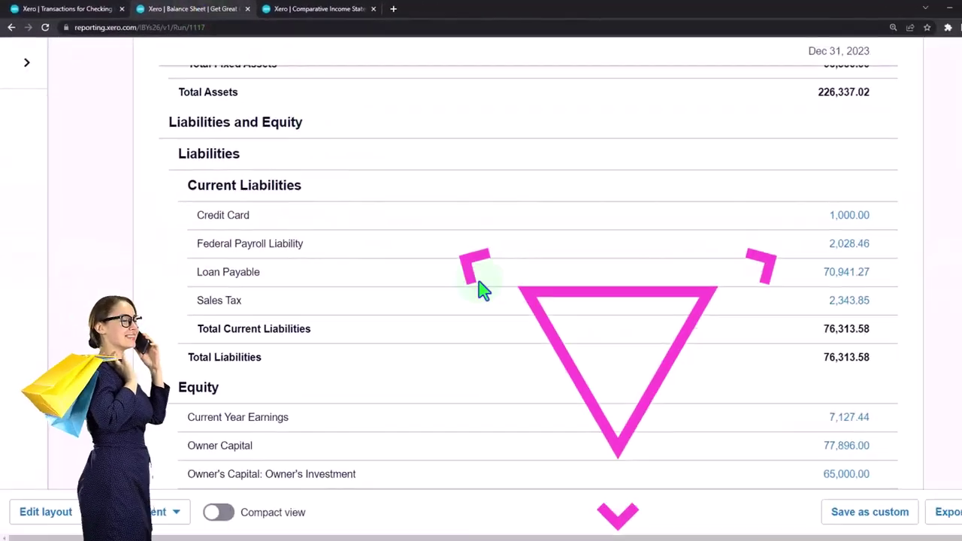
scroll(502, 301, up, 3)
scroll(502, 304, up, 7)
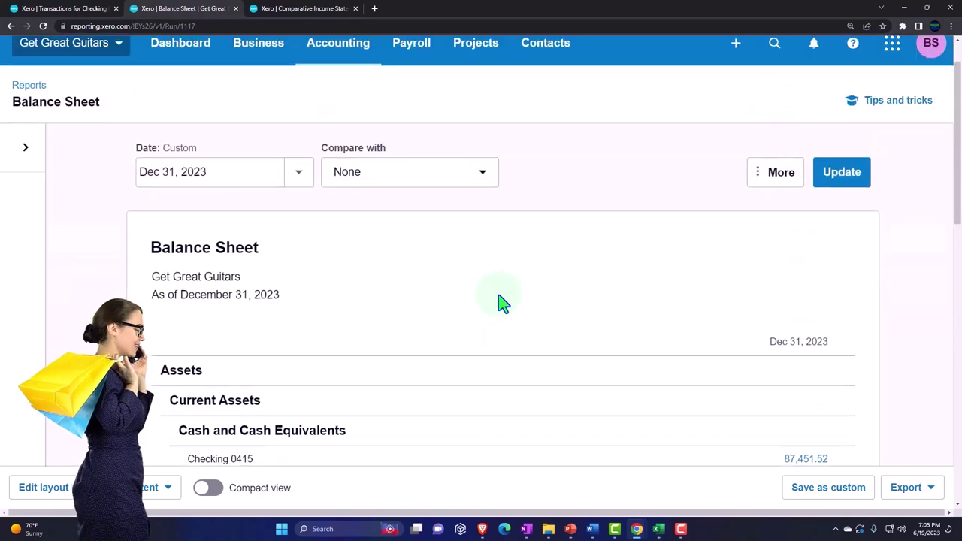
click(827, 197)
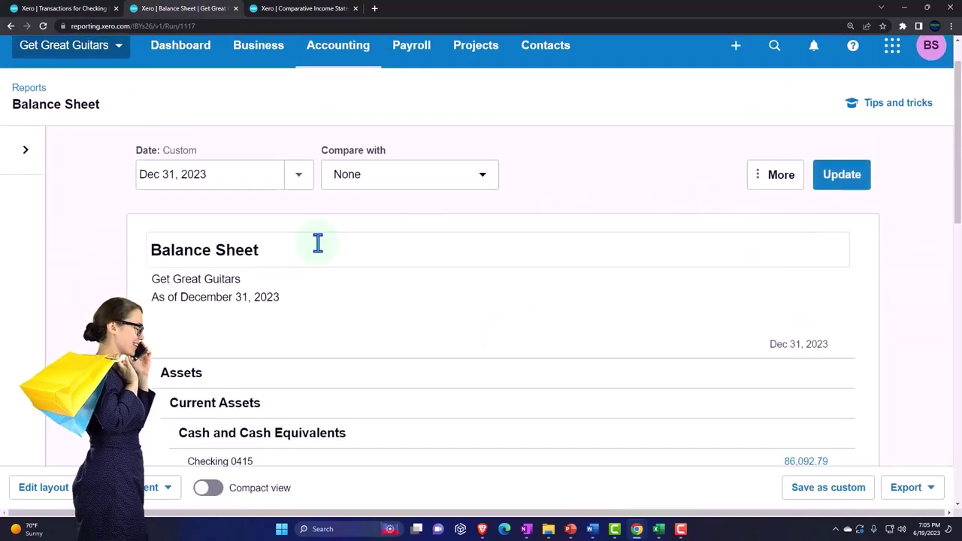
scroll(91, 236, down, 3)
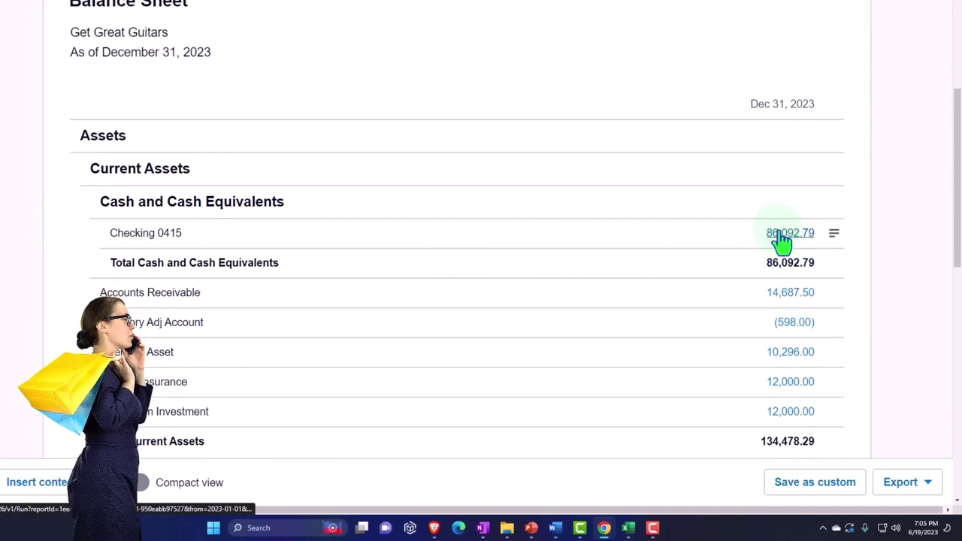
click(781, 239)
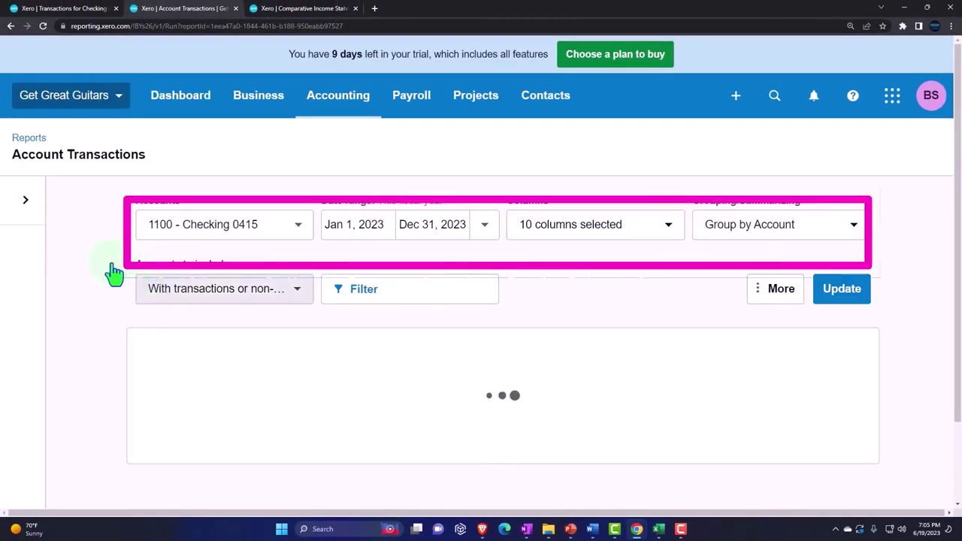
Scroll the Checking 0415 transactions to the Feb 28 Chase 1,358.73 payment
scroll(109, 270, down, 8)
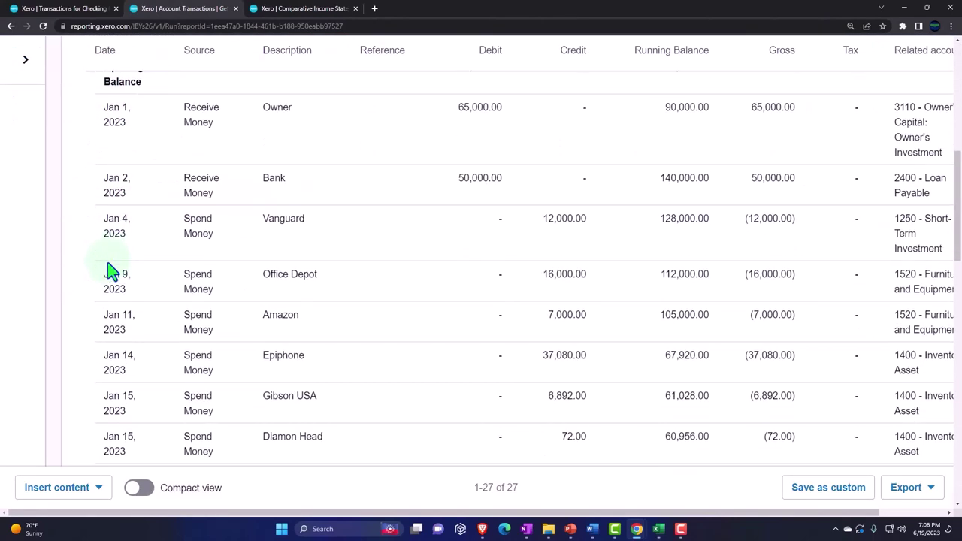
scroll(109, 270, down, 6)
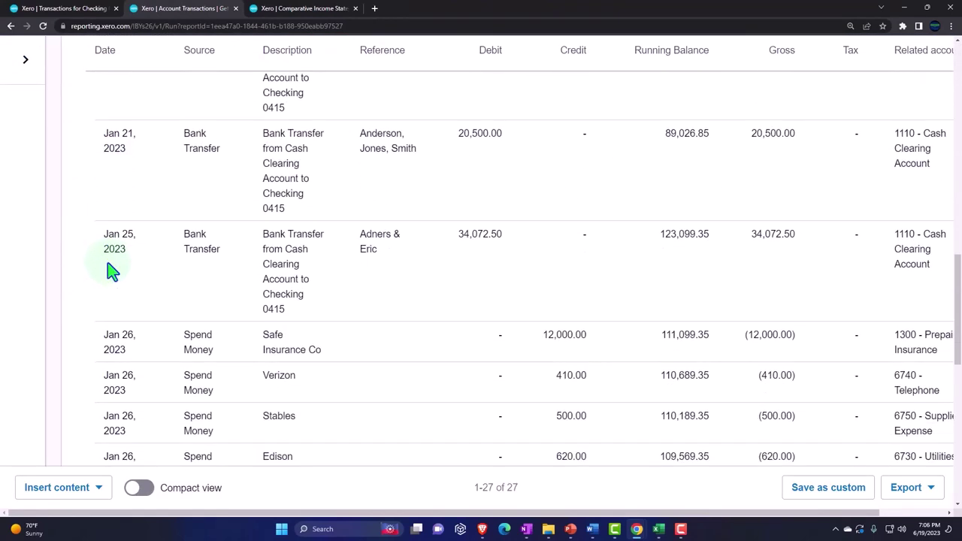
scroll(110, 270, down, 5)
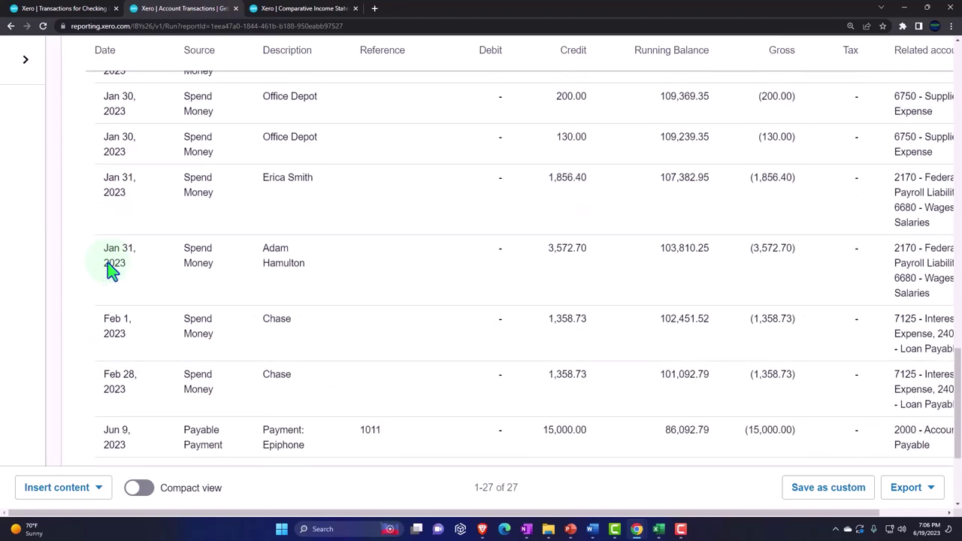
scroll(108, 264, down, 3)
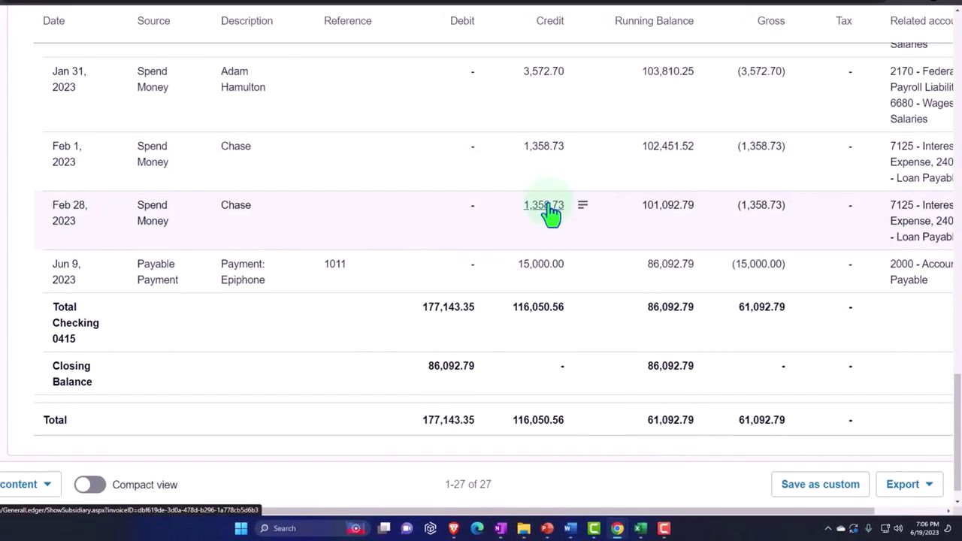
scroll(151, 332, up, 20)
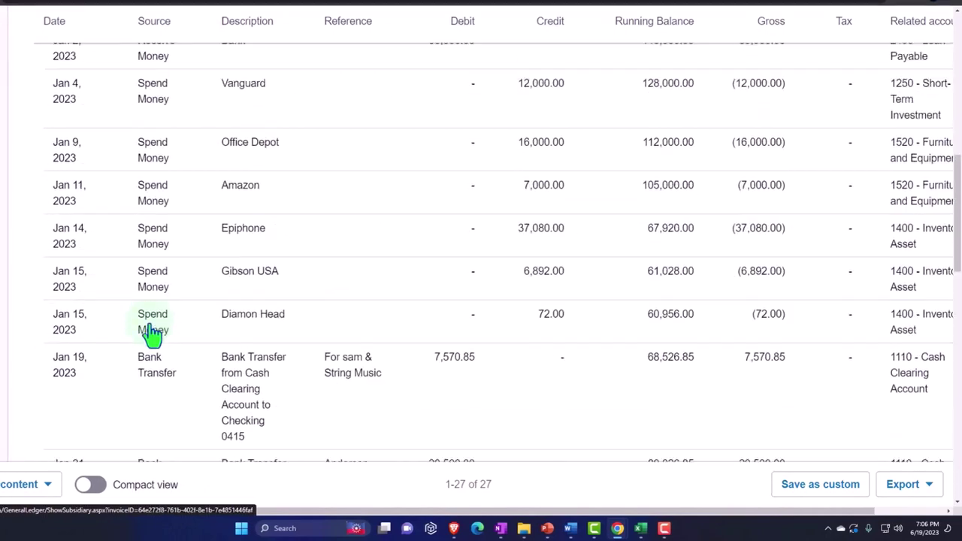
scroll(150, 301, up, 2)
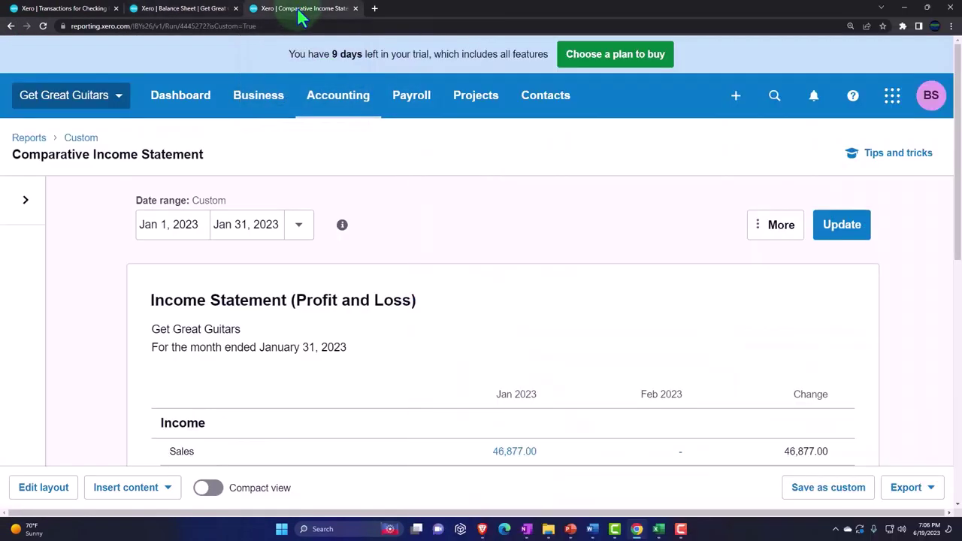
Update the Comparative Income Statement and review February Interest Expense debits of 300.00 and 295.59
click(842, 242)
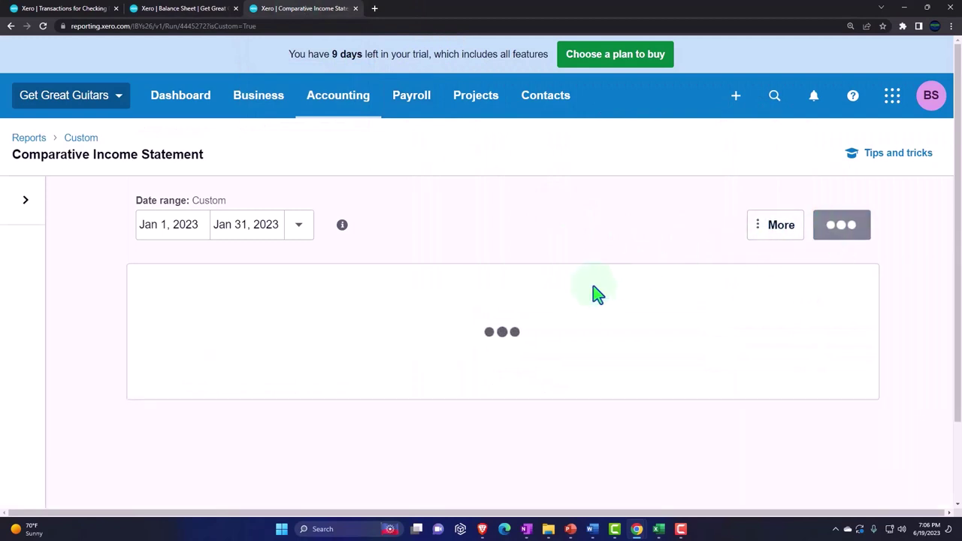
scroll(583, 301, down, 7)
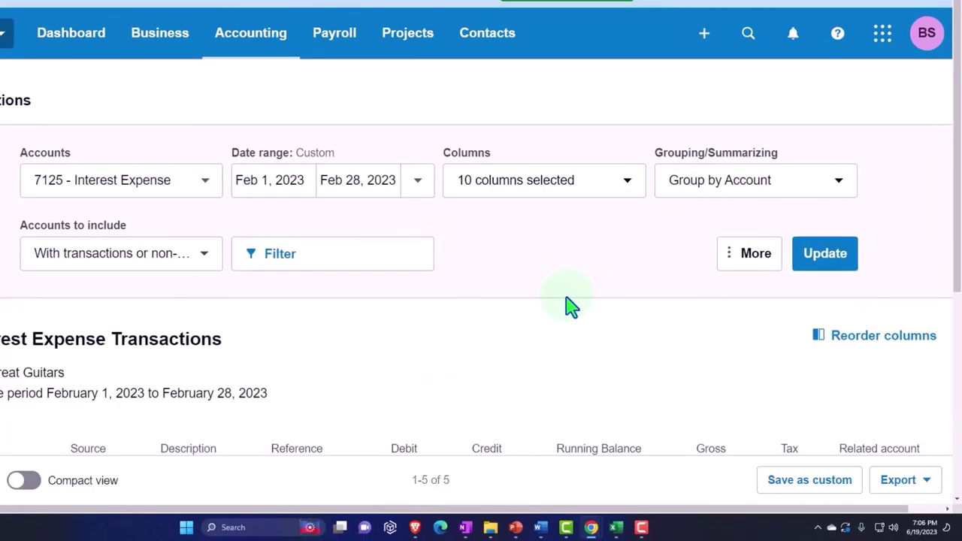
scroll(568, 307, down, 3)
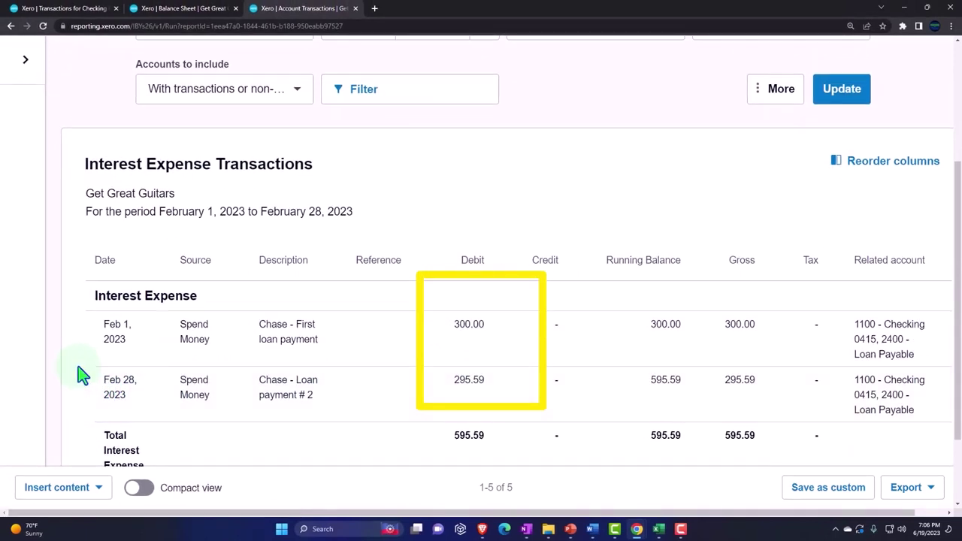
scroll(83, 375, up, 3)
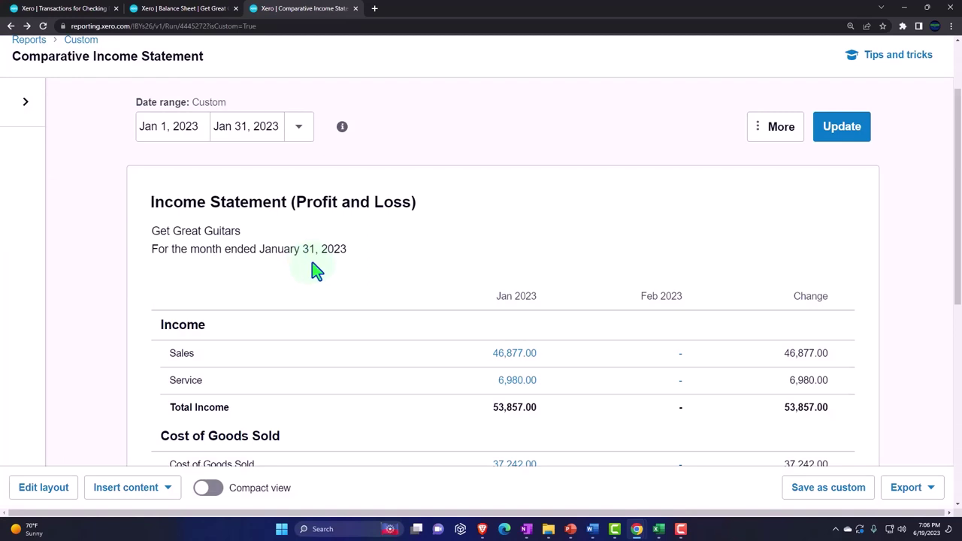
Compare the Balance Sheet's 69,878.13 Loan Payable with the amortization table's month-two balance
click(194, 9)
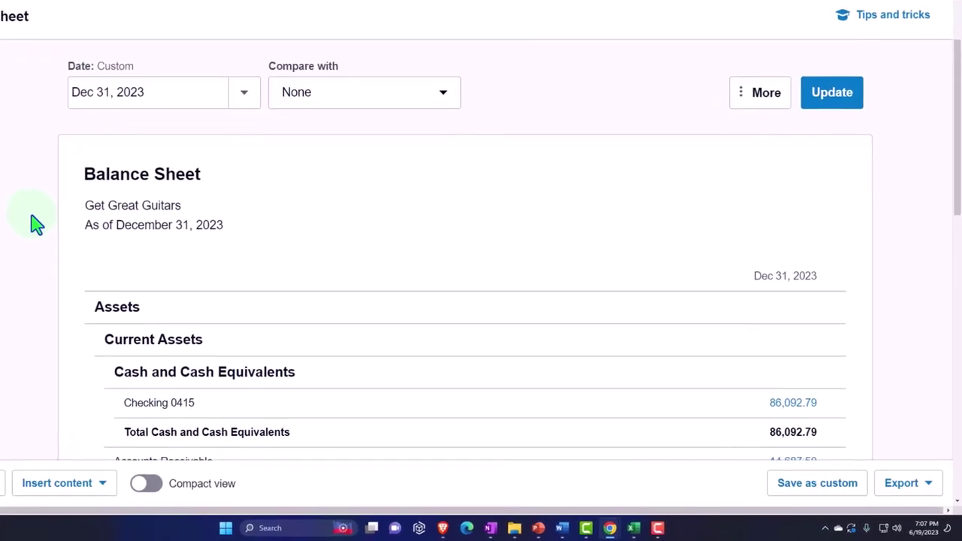
scroll(28, 221, down, 6)
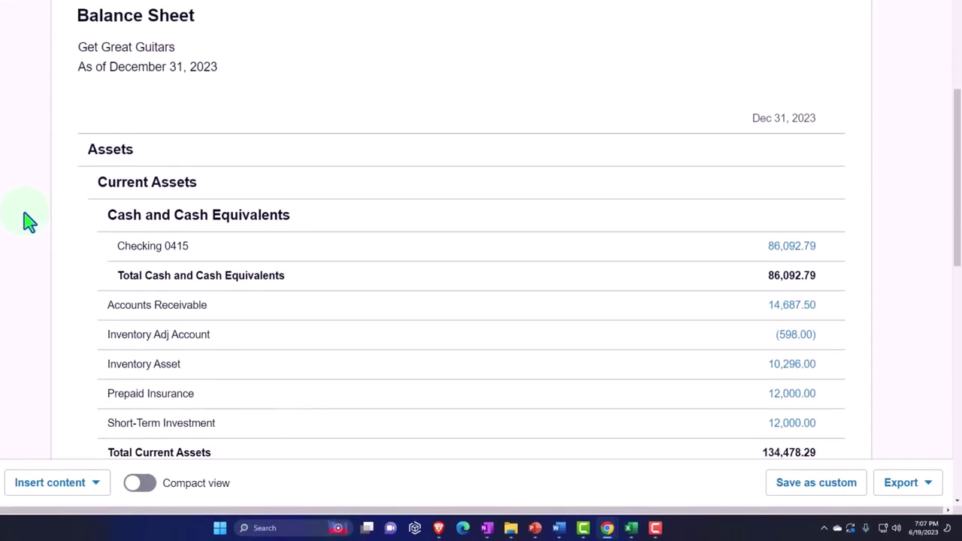
scroll(29, 220, down, 2)
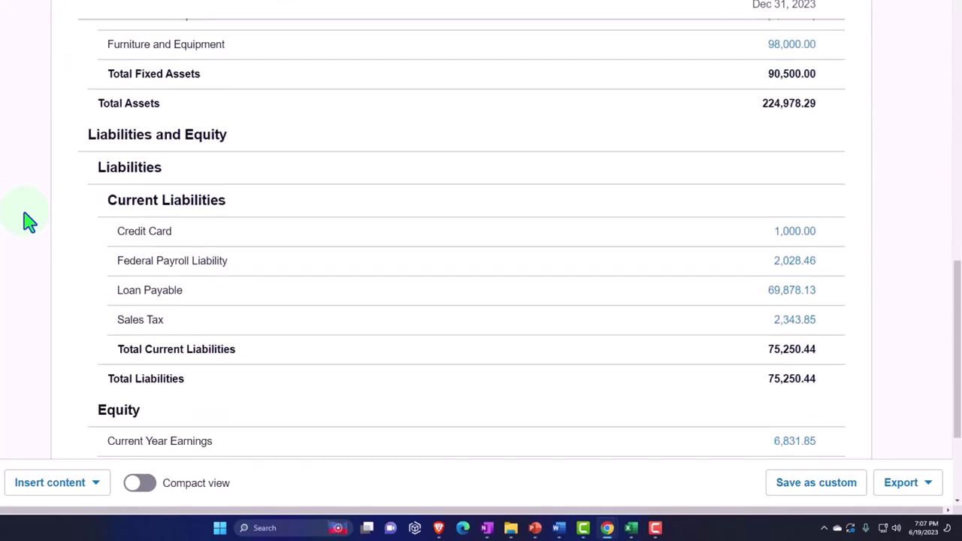
scroll(29, 220, down, 1)
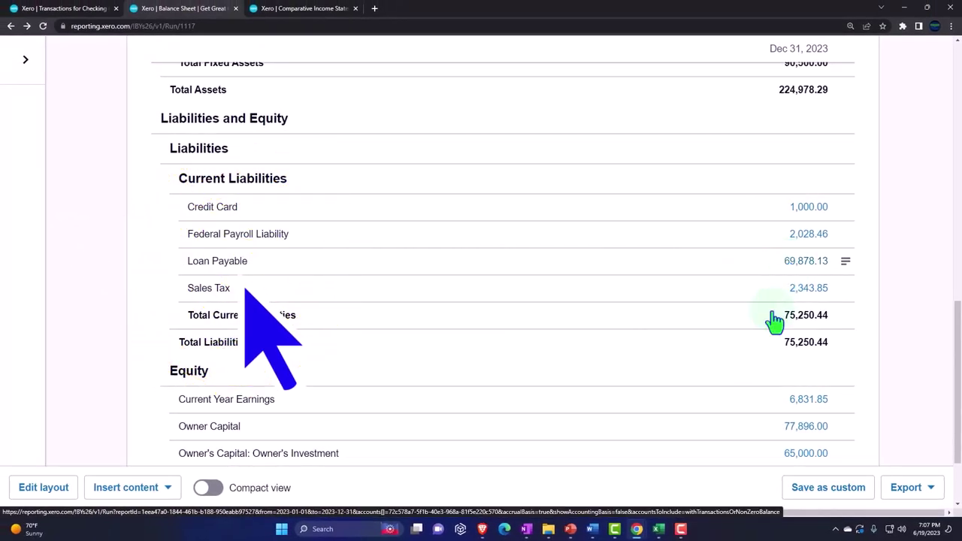
click(658, 528)
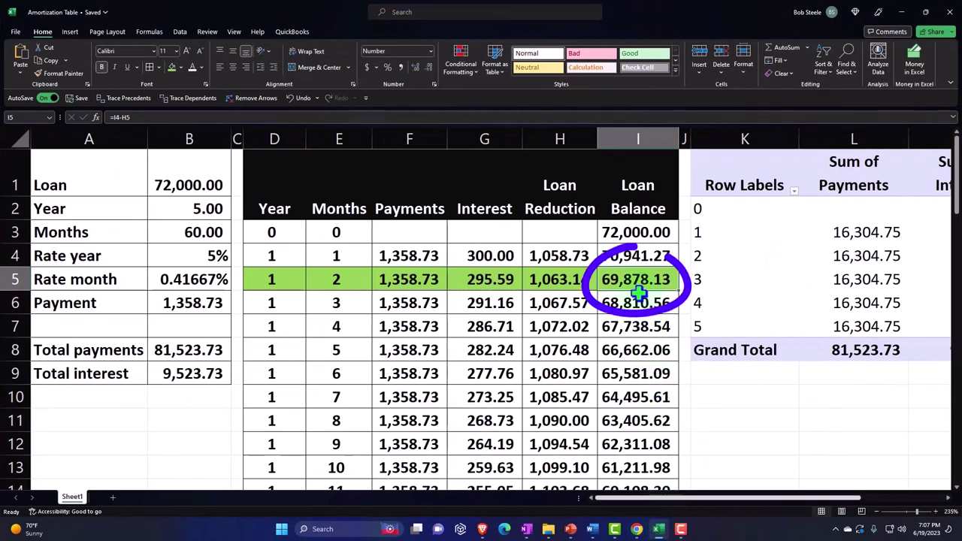
click(636, 529)
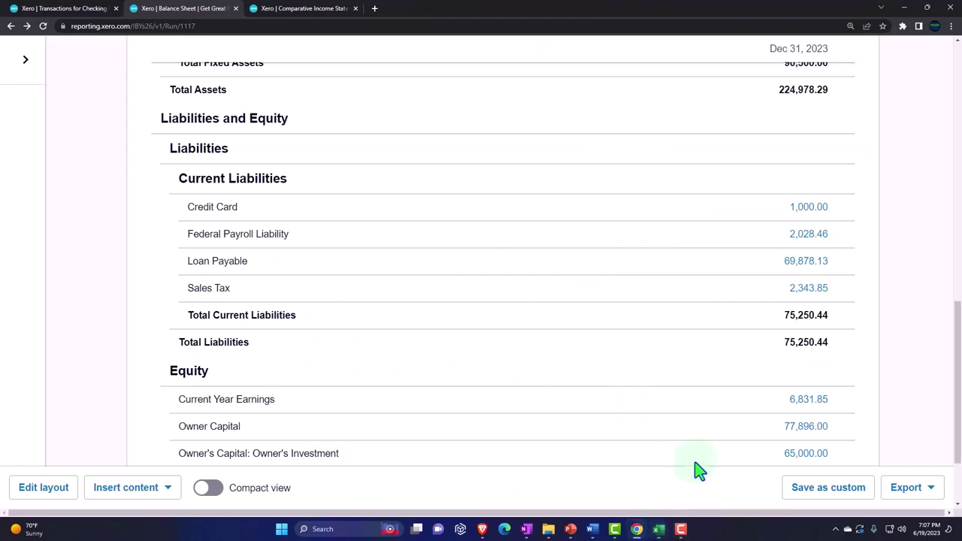
click(802, 270)
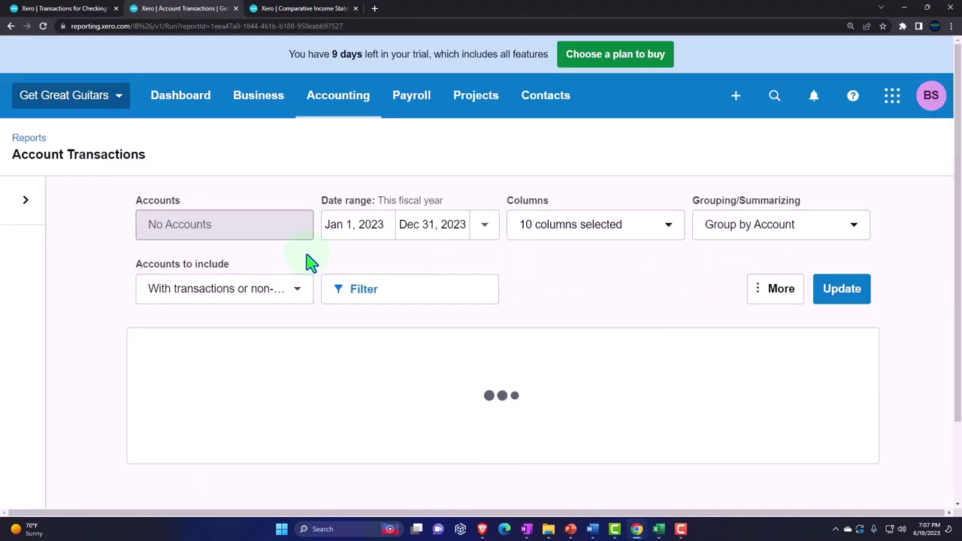
scroll(301, 260, down, 3)
scroll(299, 262, down, 3)
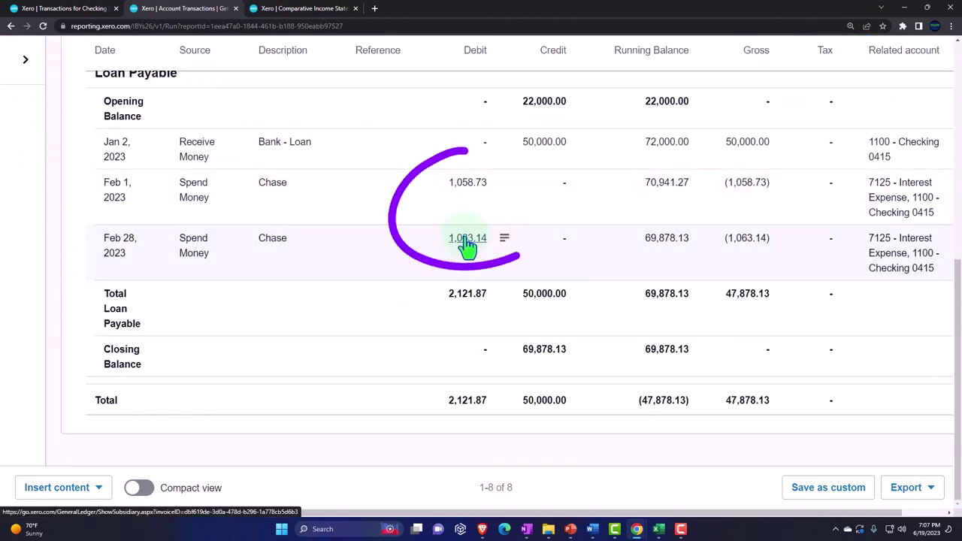
scroll(279, 305, up, 8)
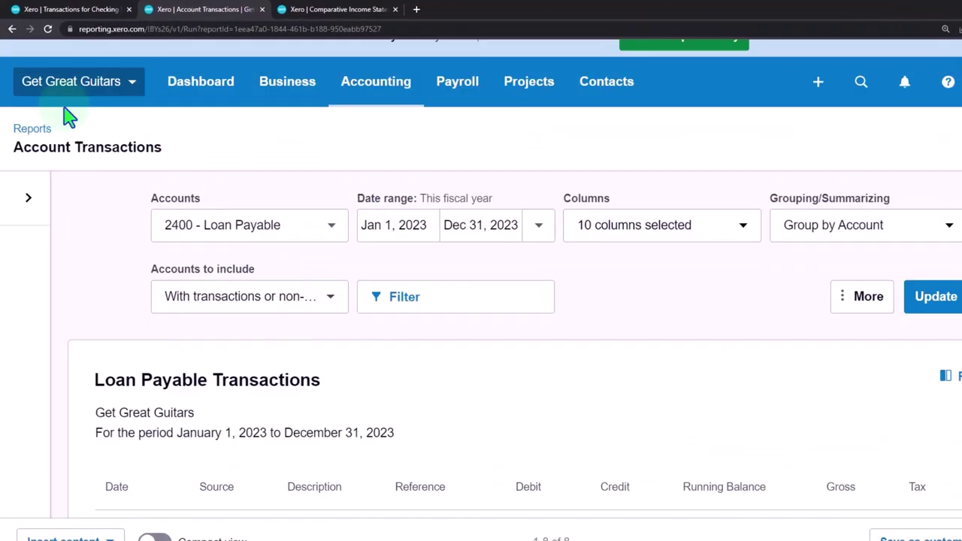
click(11, 25)
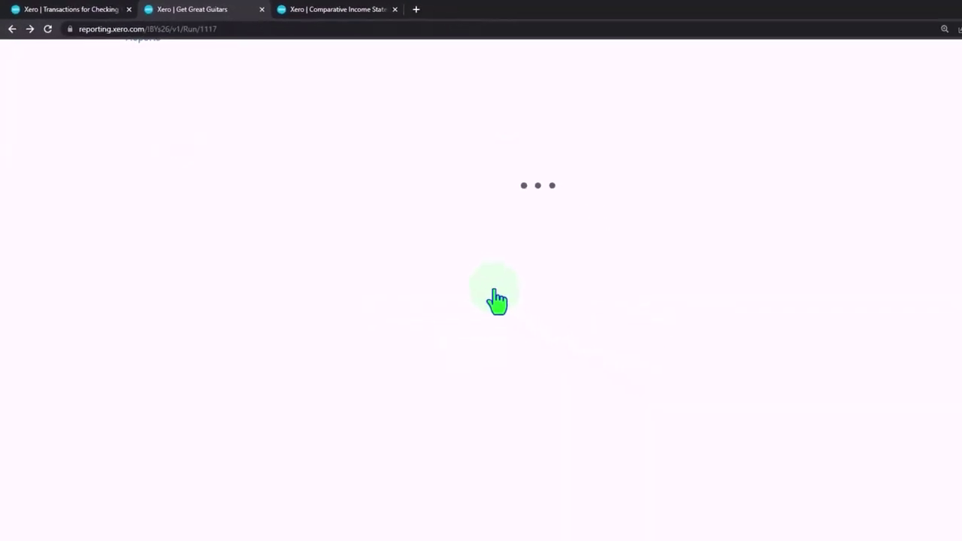
Recheck the 69,878.13 Loan Payable against the amortization table, then return to the Comparative Income Statement
scroll(502, 272, down, 3)
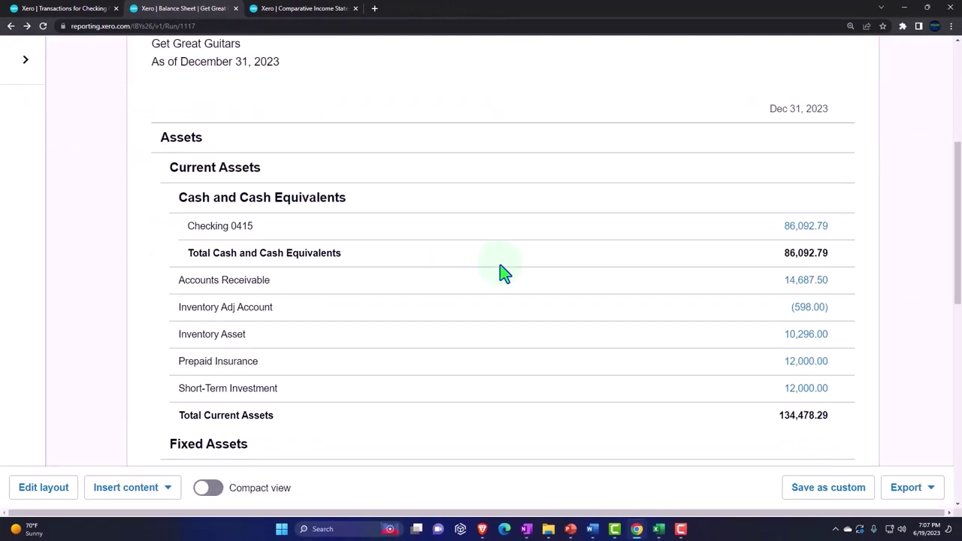
scroll(790, 234, down, 3)
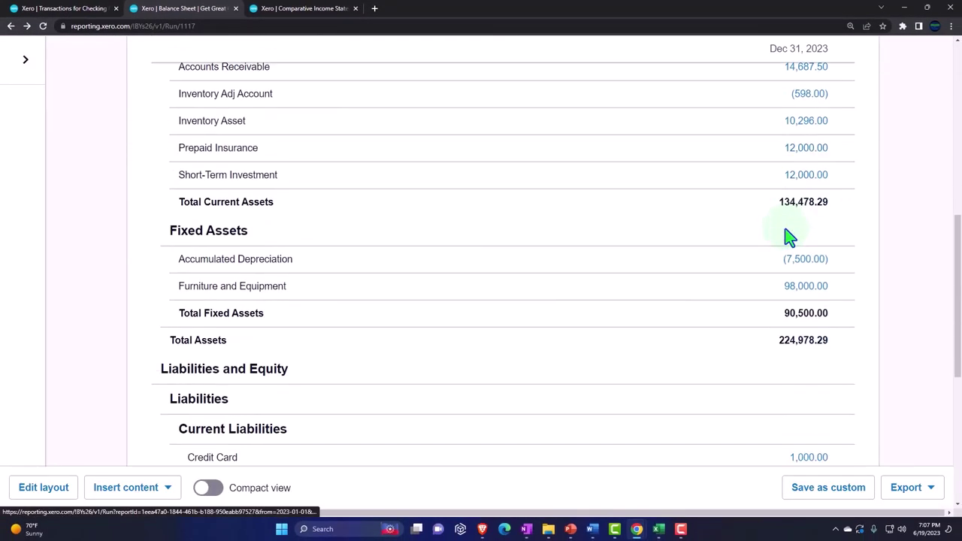
scroll(789, 236, down, 2)
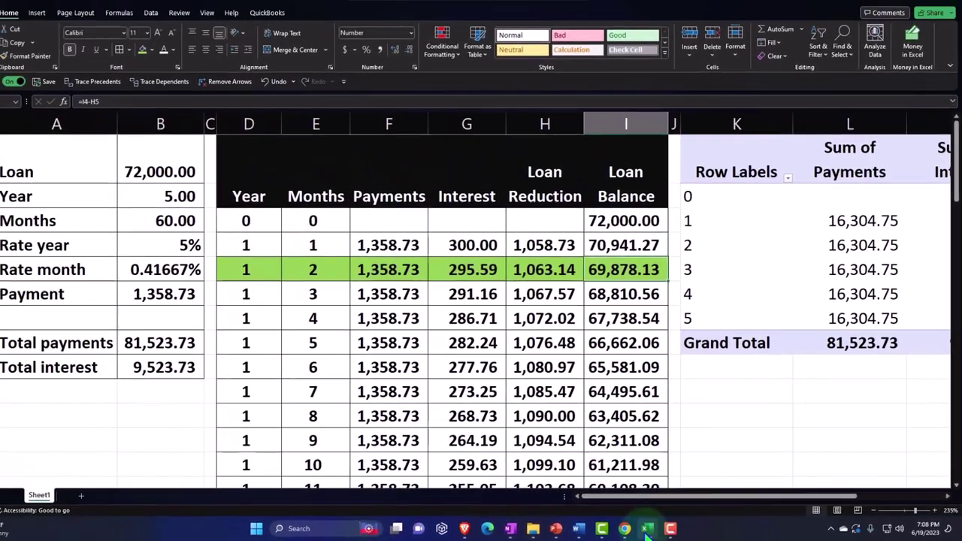
click(593, 528)
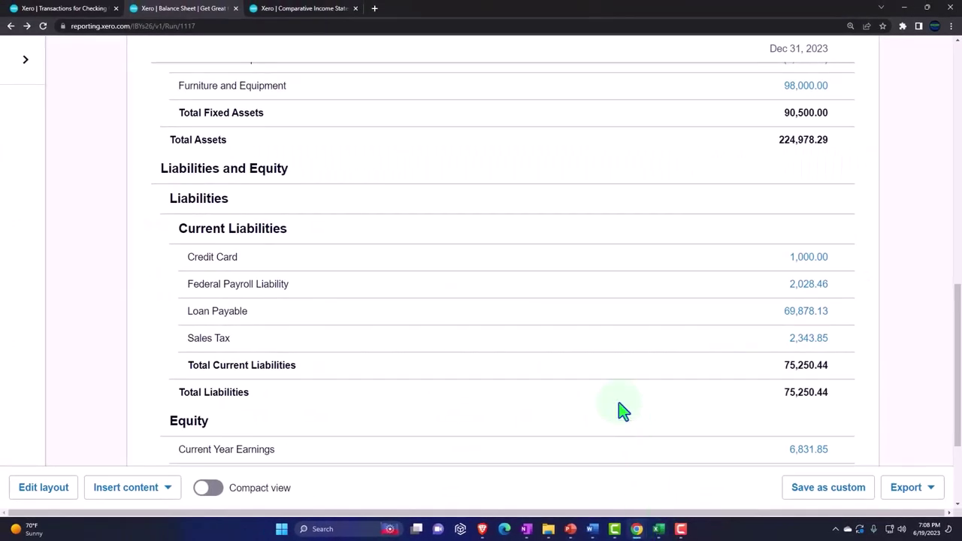
click(317, 10)
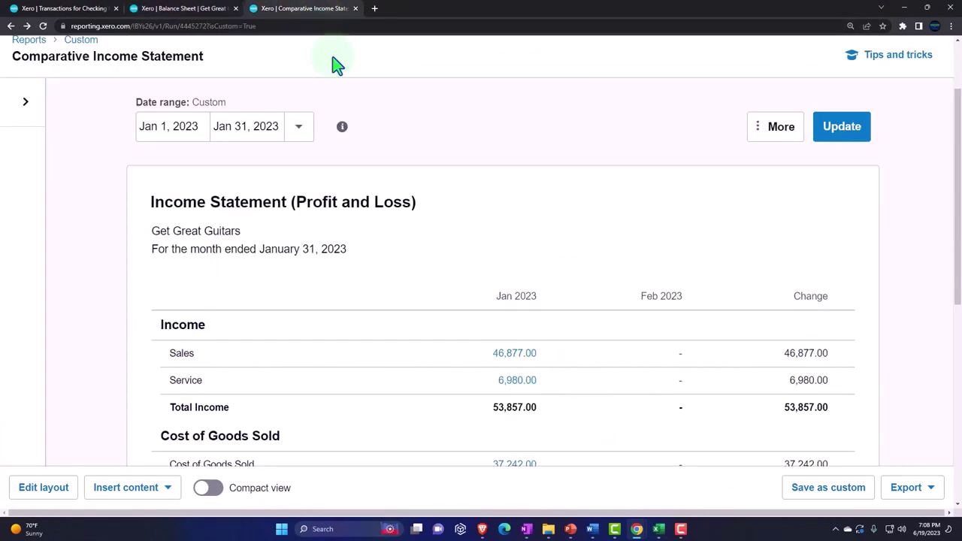
Search the Reports page for 'trial' and open the Get Great Guitars Trial Balance
scroll(371, 184, up, 2)
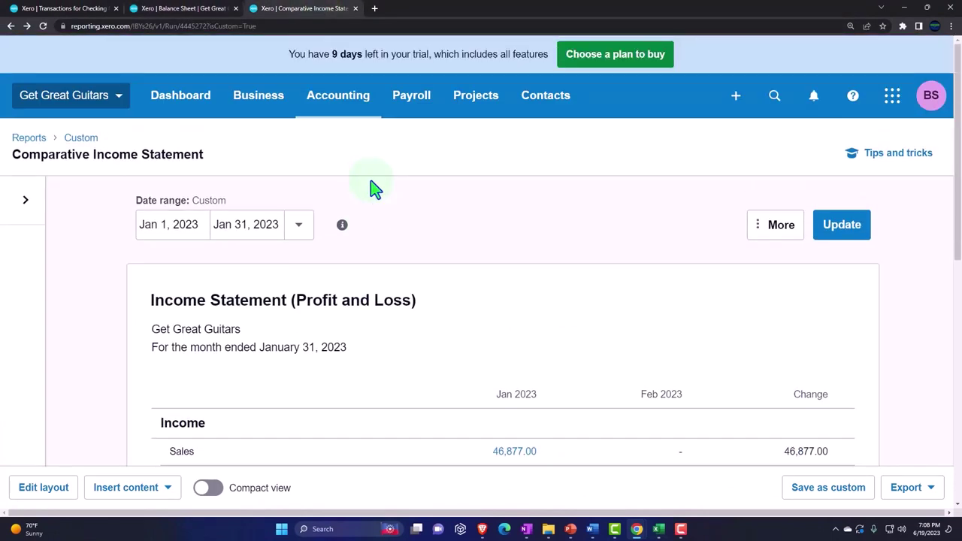
click(350, 113)
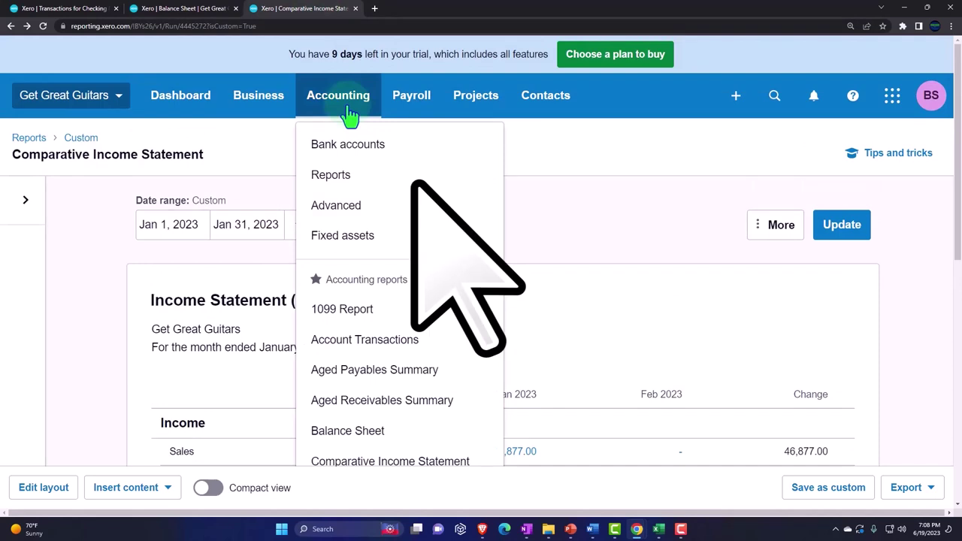
click(352, 180)
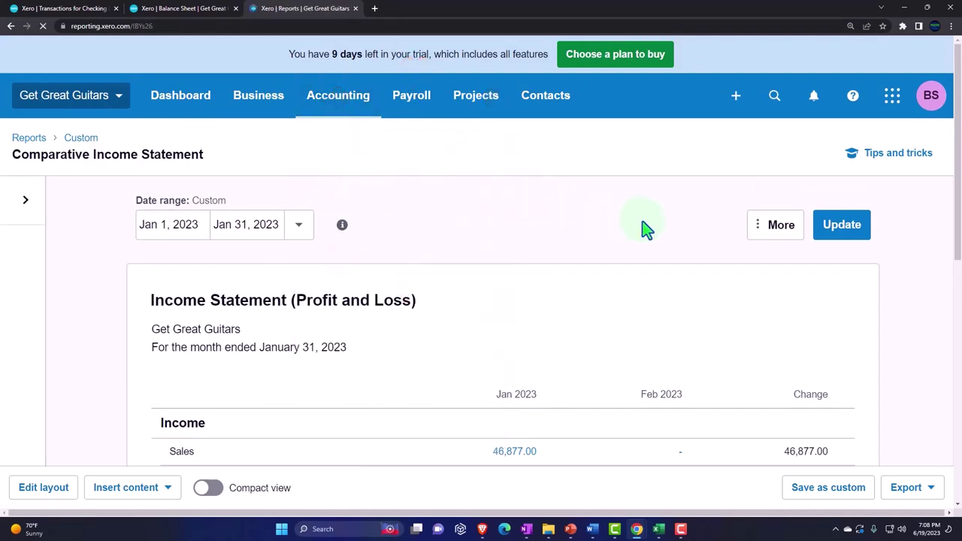
click(661, 141)
text(t)
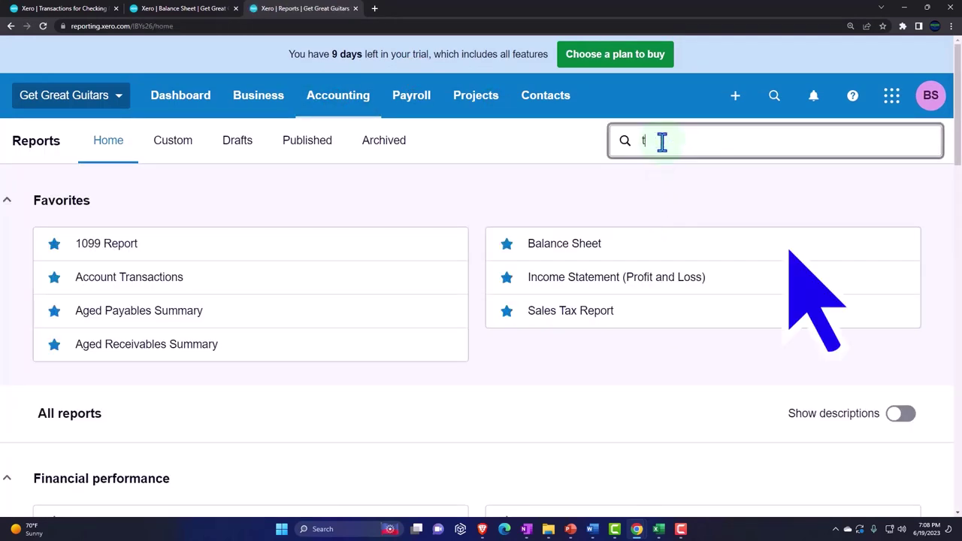
text(rial)
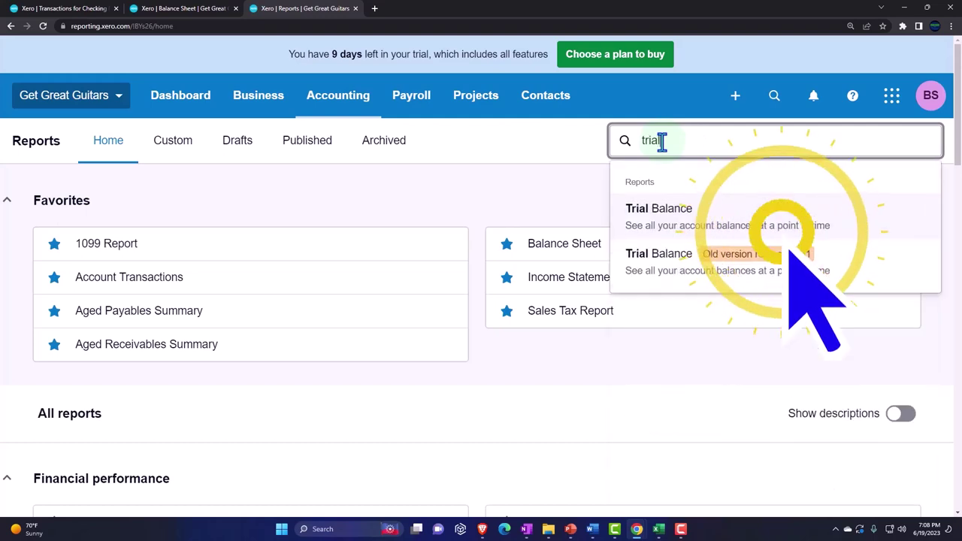
click(687, 218)
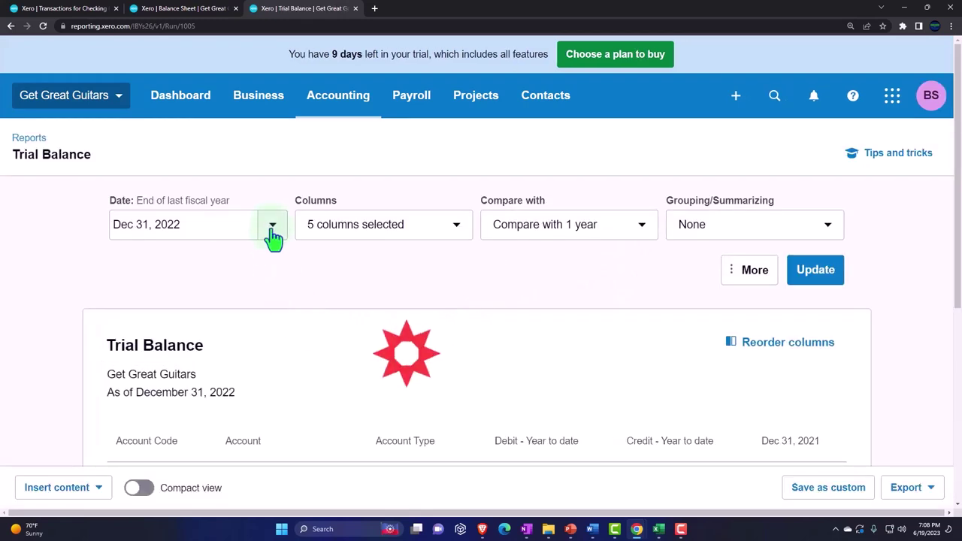
Rerun the Trial Balance with a custom date of December 31, 2023
click(272, 225)
click(342, 466)
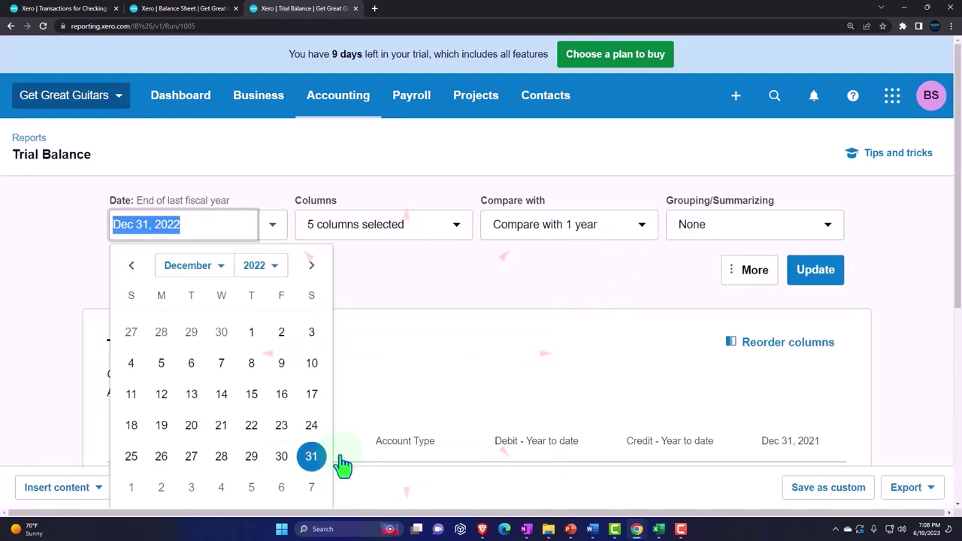
click(275, 269)
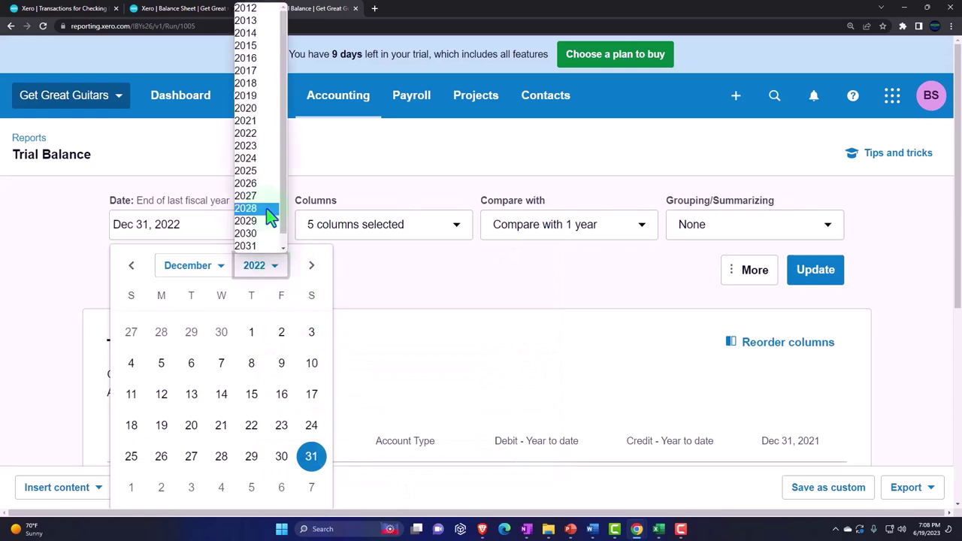
click(251, 147)
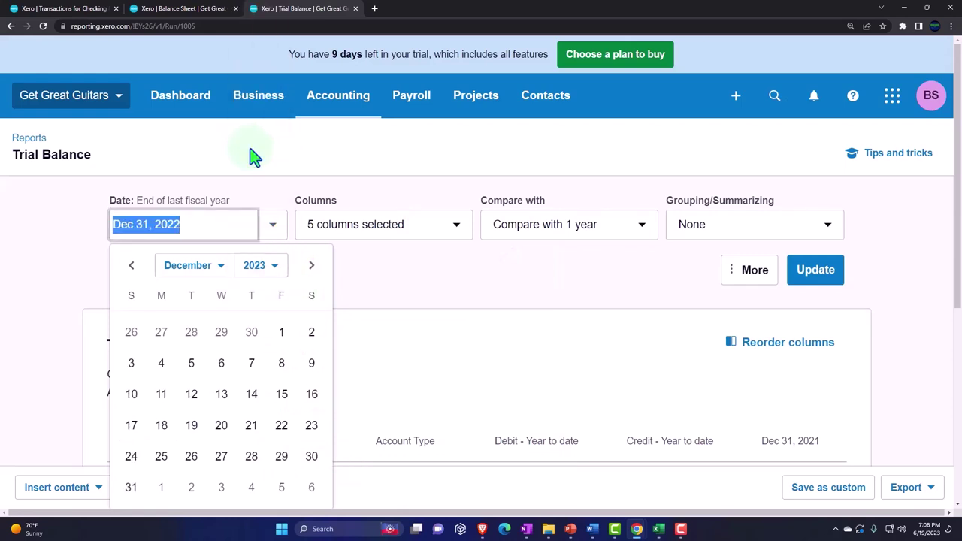
click(132, 487)
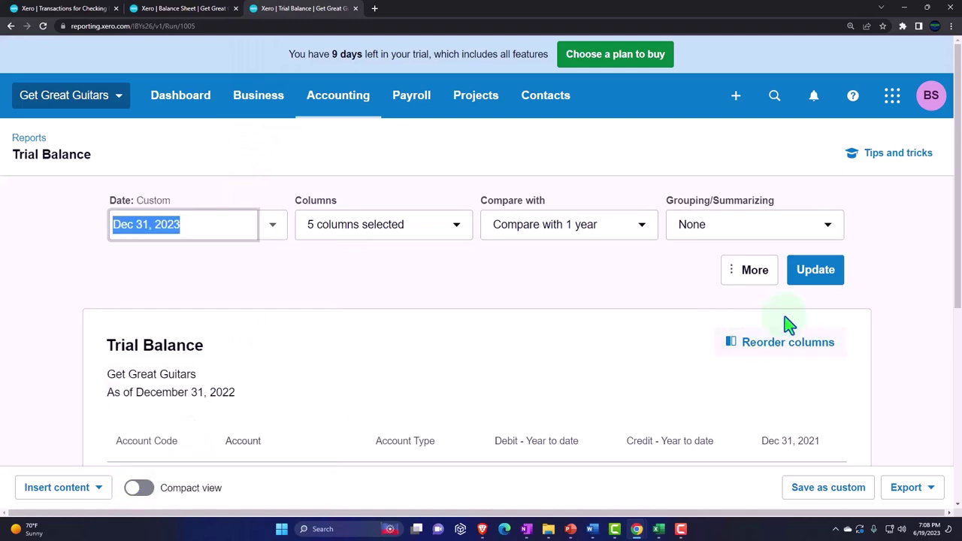
click(815, 275)
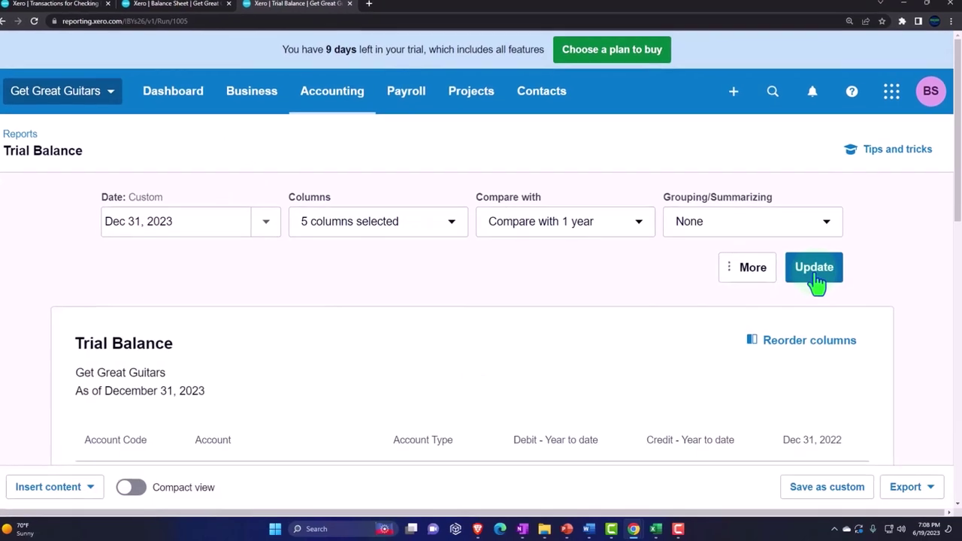
Review the rows: Loan Payable 69,878.13, Interest Expense 595.59, totals 280,101.44
scroll(811, 275, down, 5)
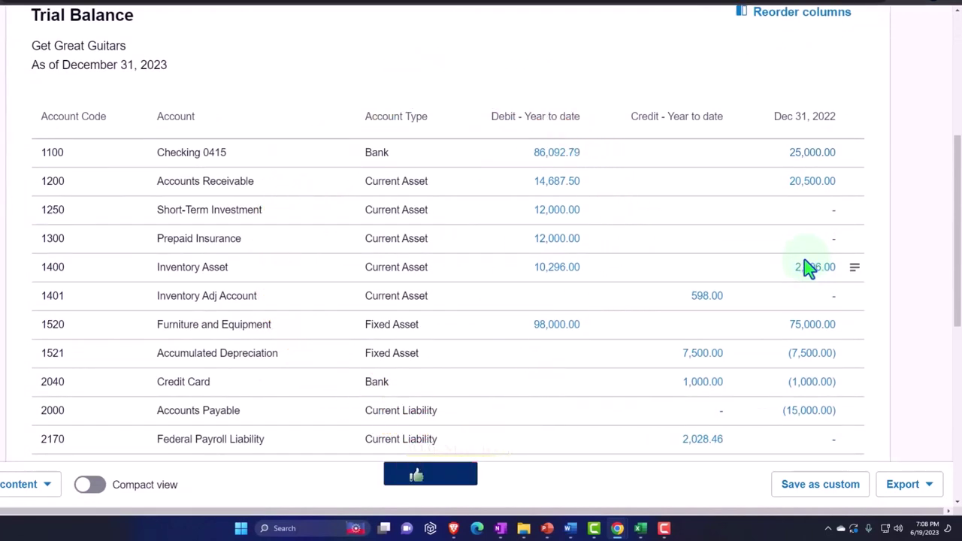
key(ctrl+plus)
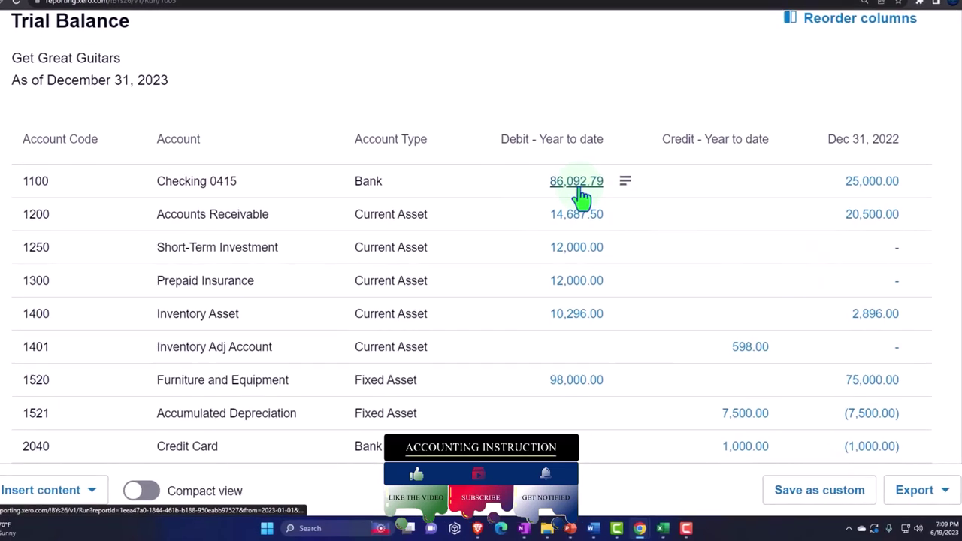
scroll(601, 186, down, 4)
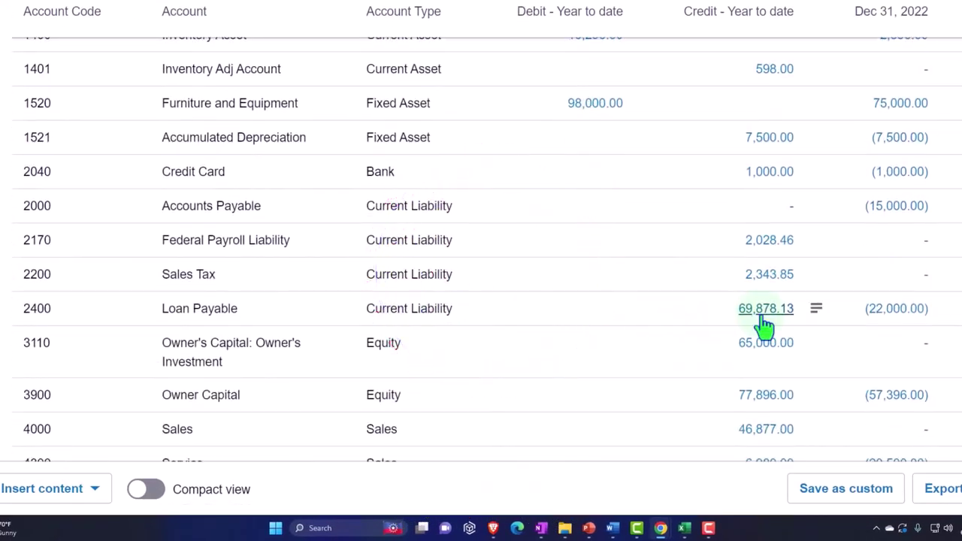
scroll(764, 326, down, 2)
scroll(765, 326, down, 3)
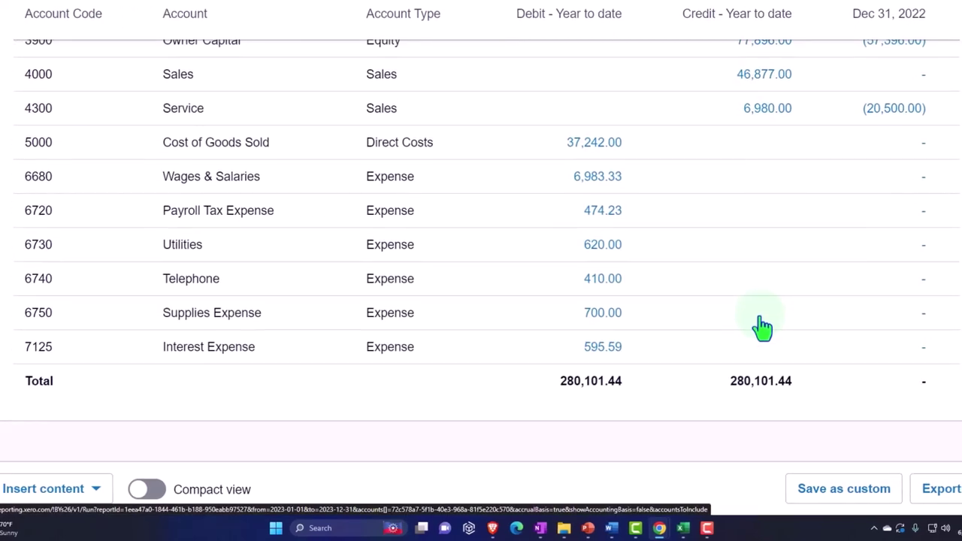